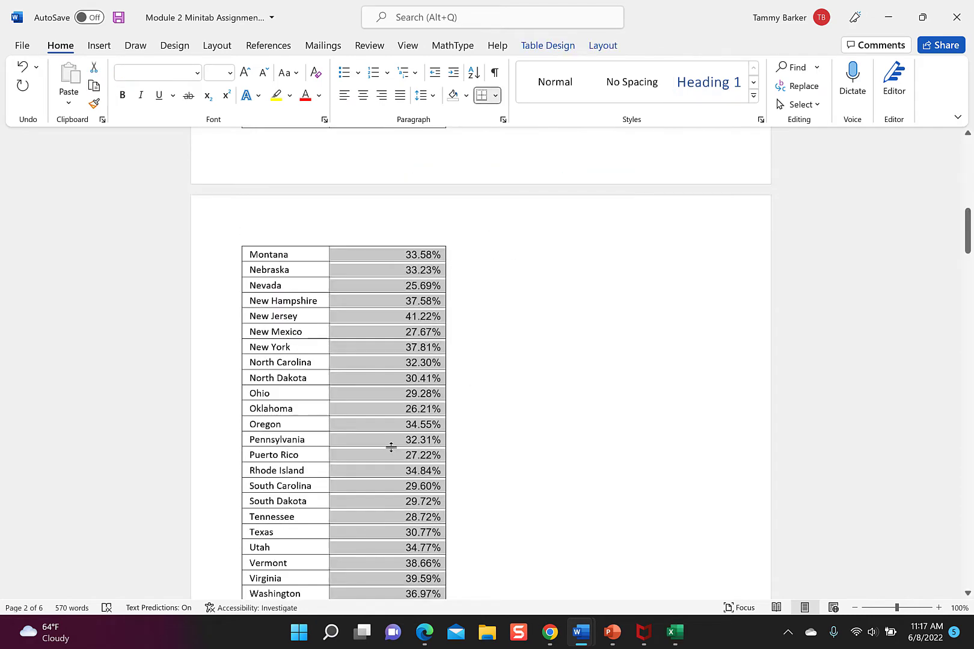
Copy the selected percentage column from the Word dataset table and paste it into Excel column A starting at cell A1.
{"action": "scroll", "coordinate": [391, 447], "scroll_direction": "up", "scroll_amount": 8}
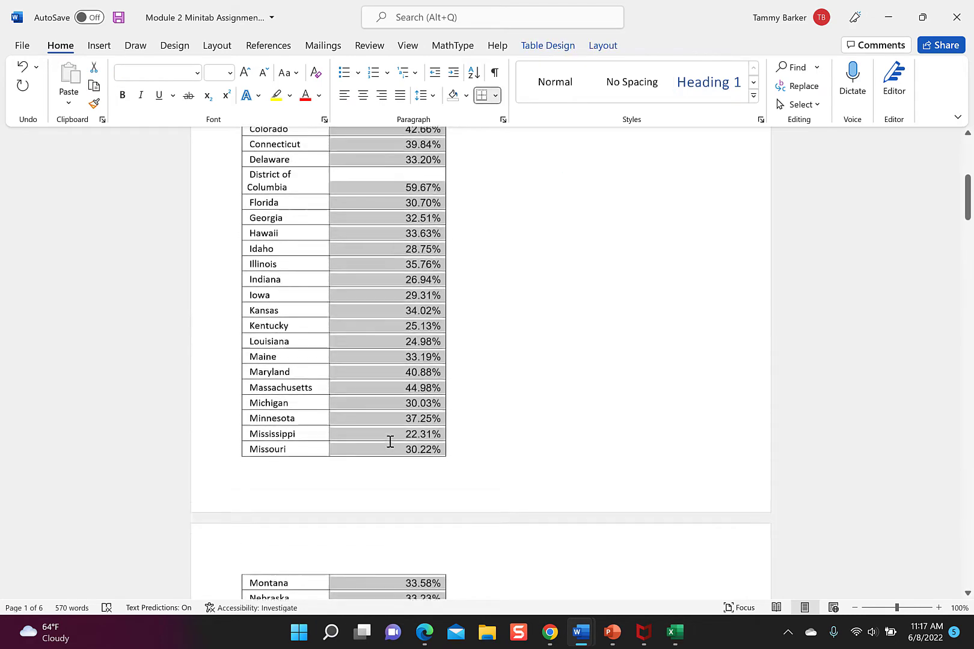
{"action": "scroll", "coordinate": [390, 442], "scroll_direction": "up", "scroll_amount": 4}
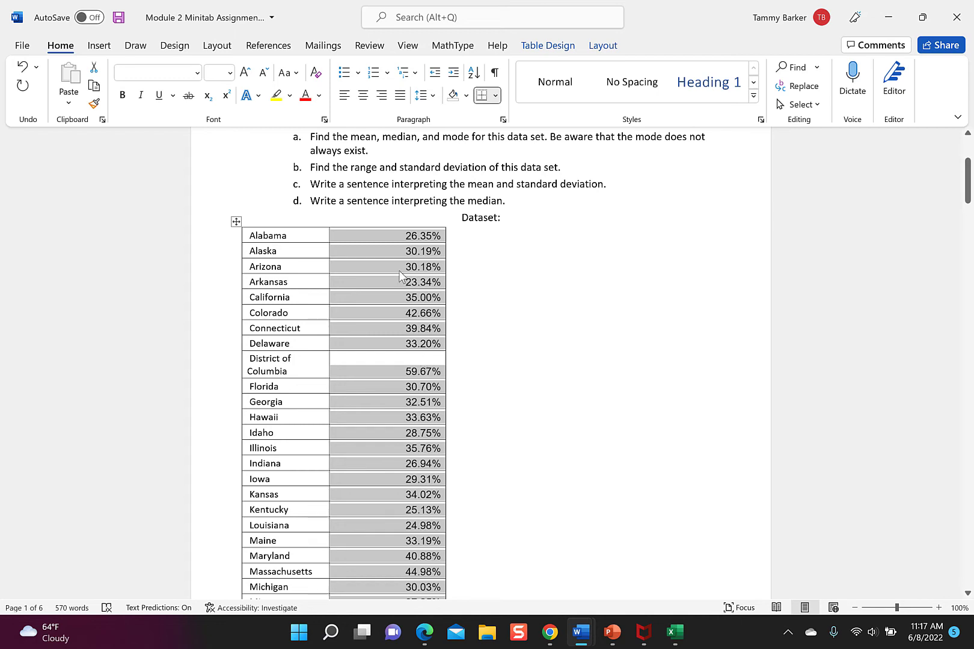
{"action": "right_click", "coordinate": [400, 277]}
{"action": "left_click", "coordinate": [438, 326]}
{"action": "left_click", "coordinate": [674, 631]}
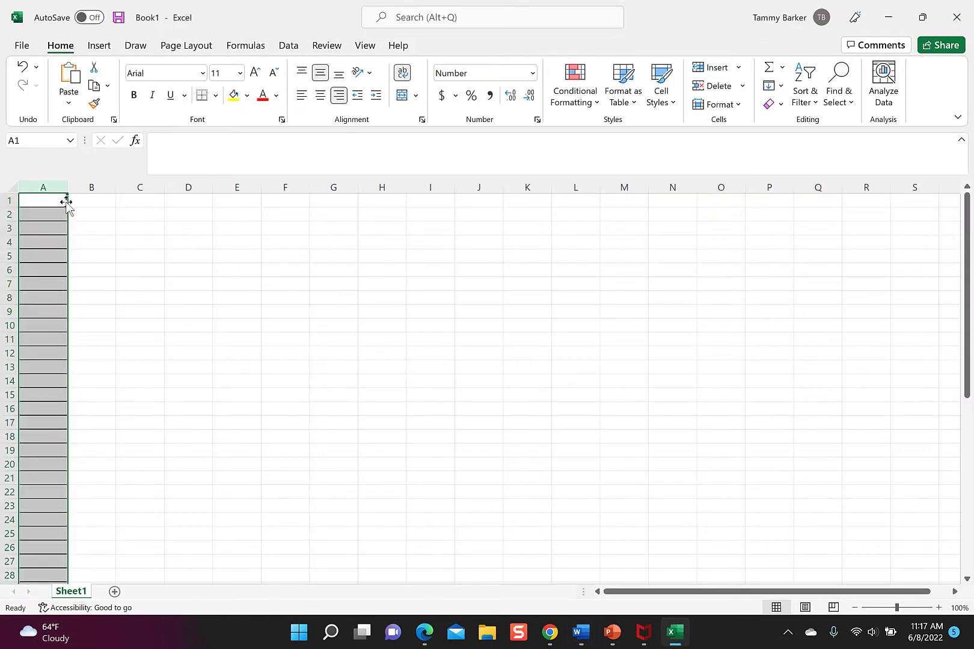
{"action": "left_click", "coordinate": [47, 201]}
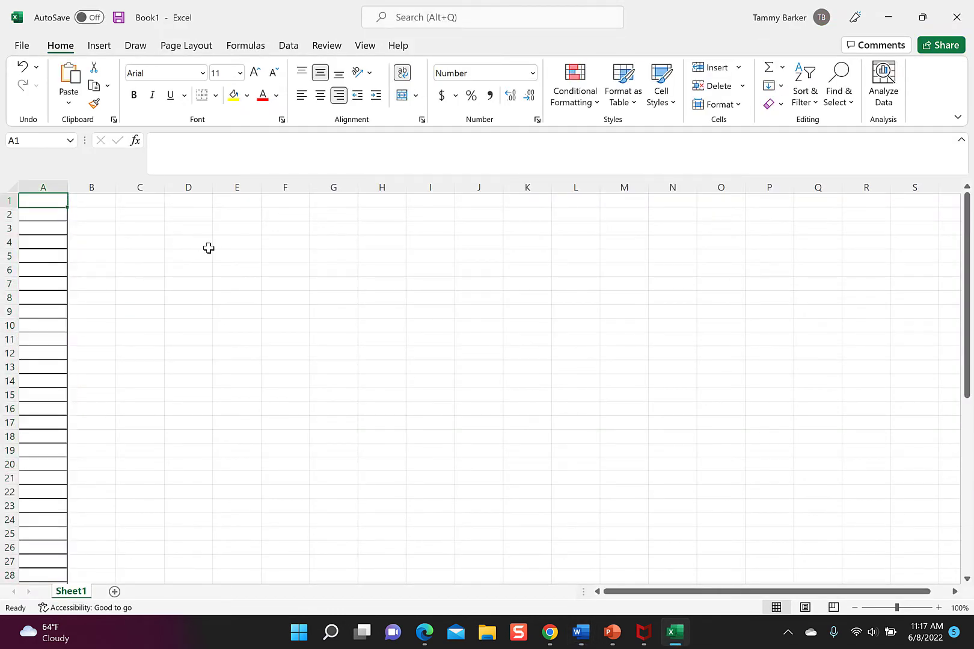
{"action": "key", "text": "ctrl+v"}
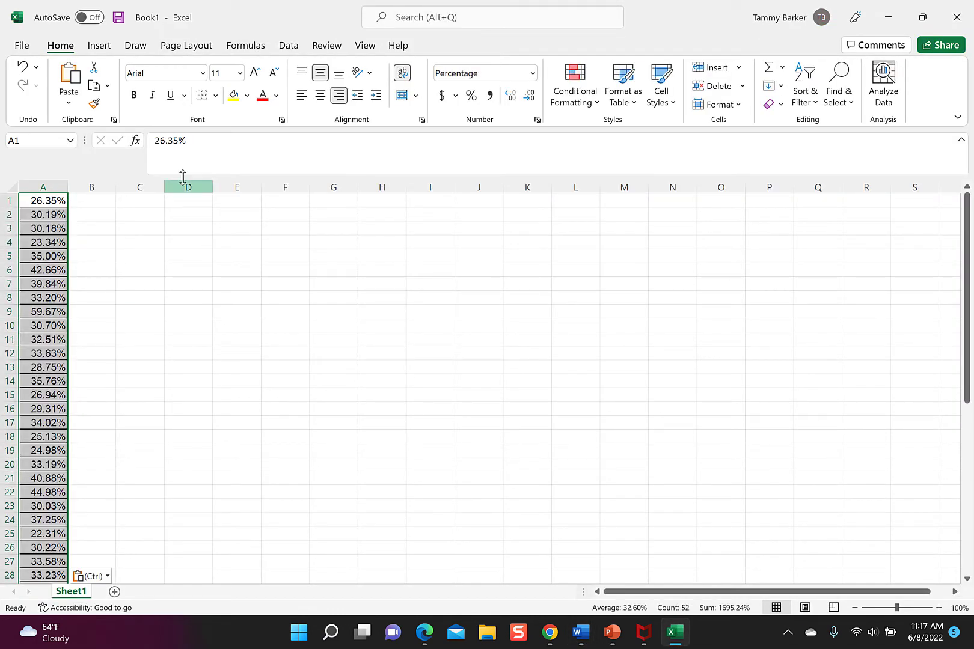
{"action": "left_click", "coordinate": [132, 226]}
Format column A as Number with 4 decimal places.
{"action": "left_click", "coordinate": [51, 184]}
{"action": "right_click", "coordinate": [52, 184]}
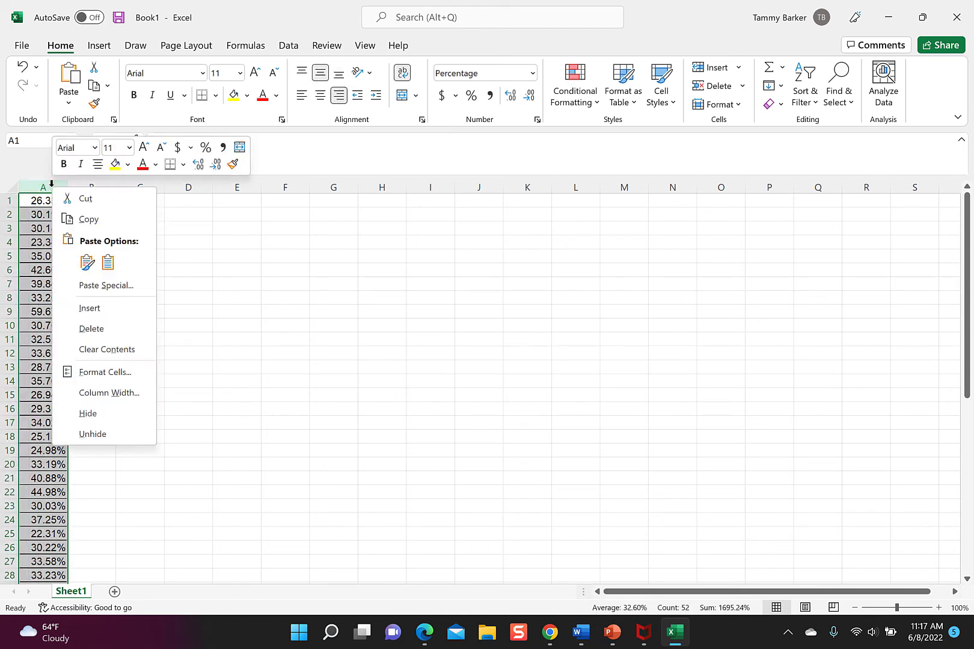
{"action": "left_click", "coordinate": [107, 373]}
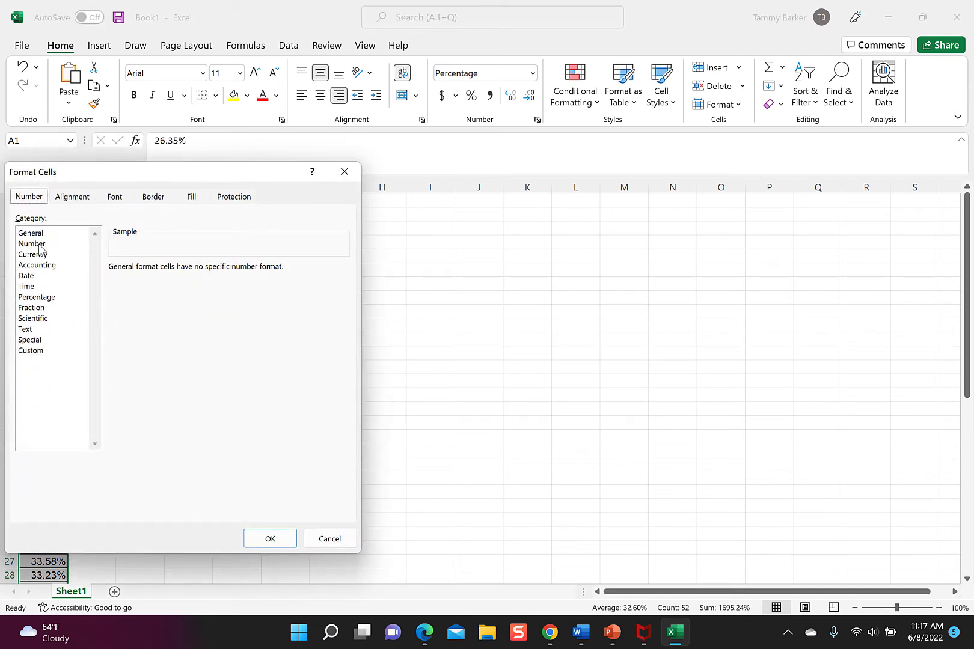
{"action": "left_click", "coordinate": [33, 243]}
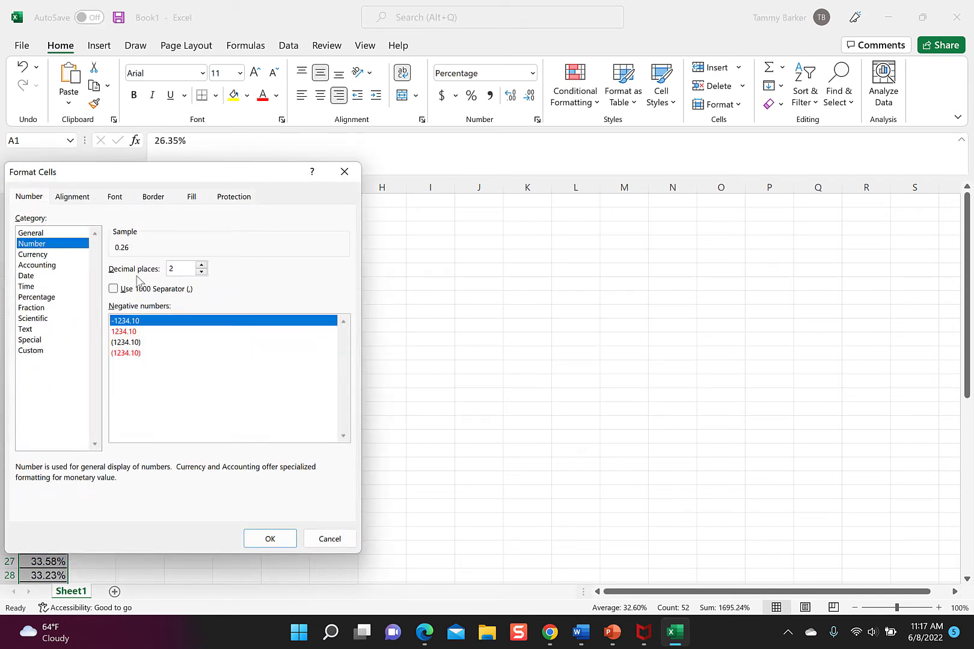
{"action": "left_click", "coordinate": [202, 266]}
{"action": "left_click", "coordinate": [202, 265]}
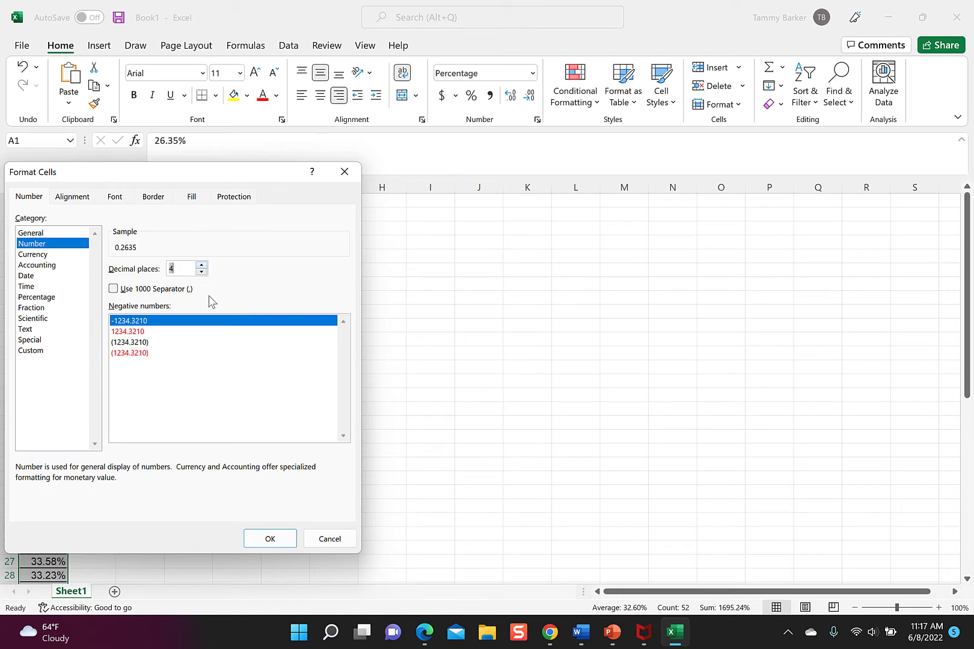
{"action": "left_click", "coordinate": [270, 538]}
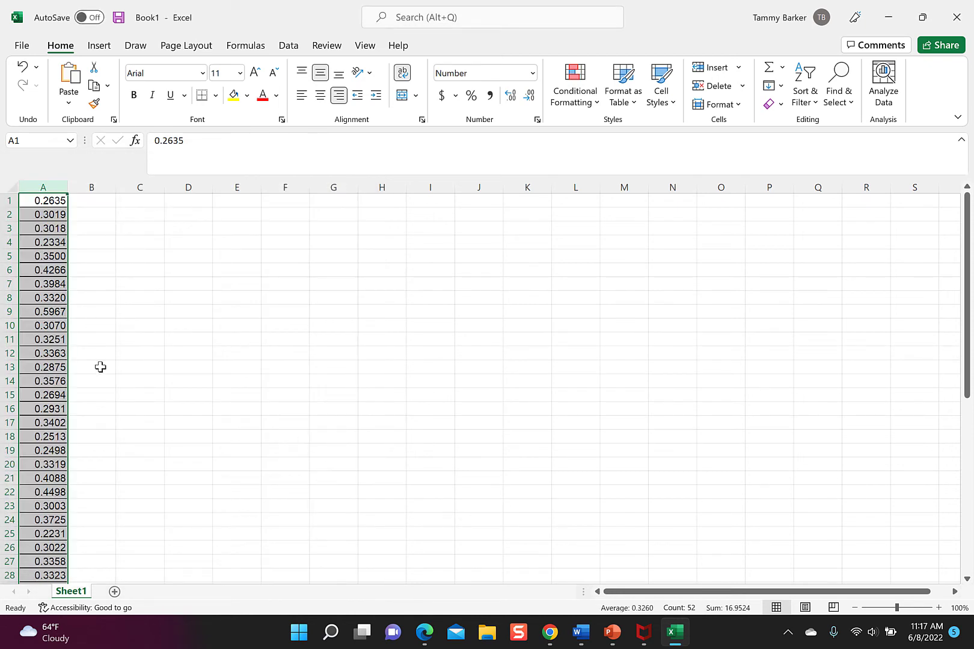
Copy the decimal values in column A from cell A1 down to the last filled row.
{"action": "left_click", "coordinate": [56, 203]}
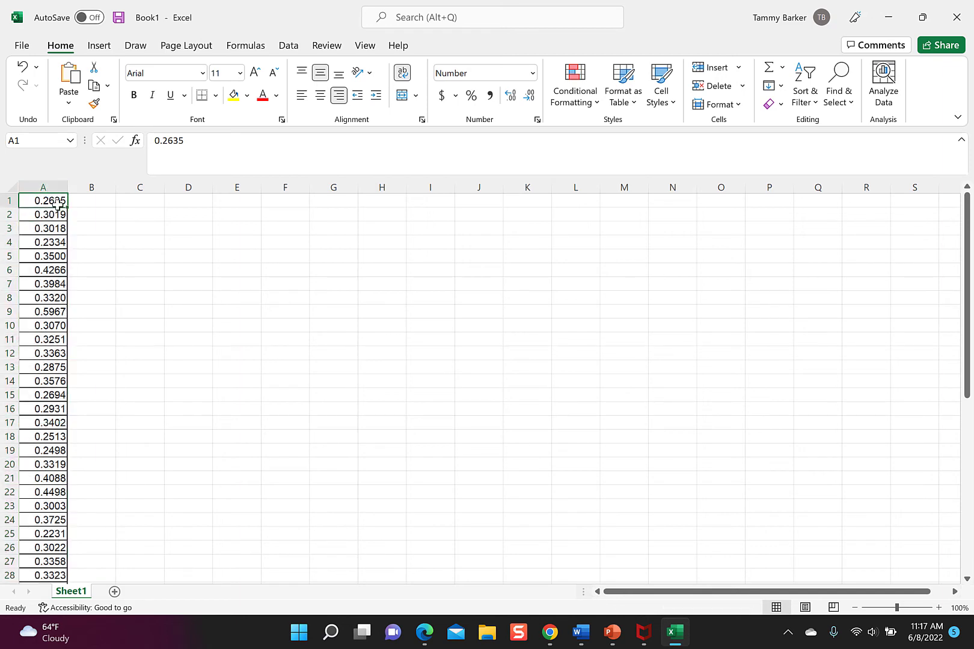
{"action": "left_click", "coordinate": [37, 181]}
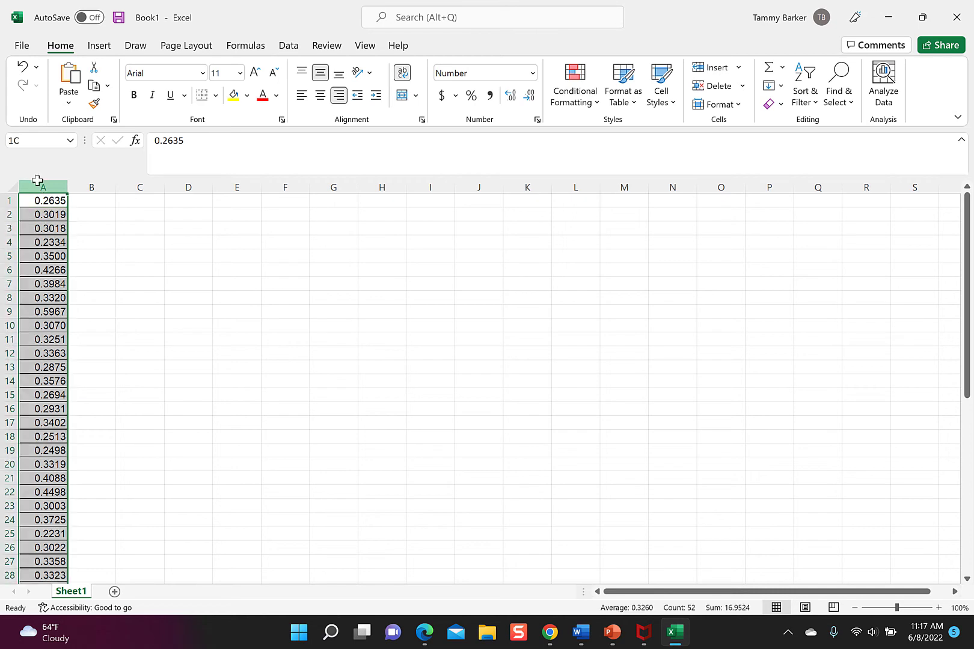
{"action": "left_click", "coordinate": [48, 202]}
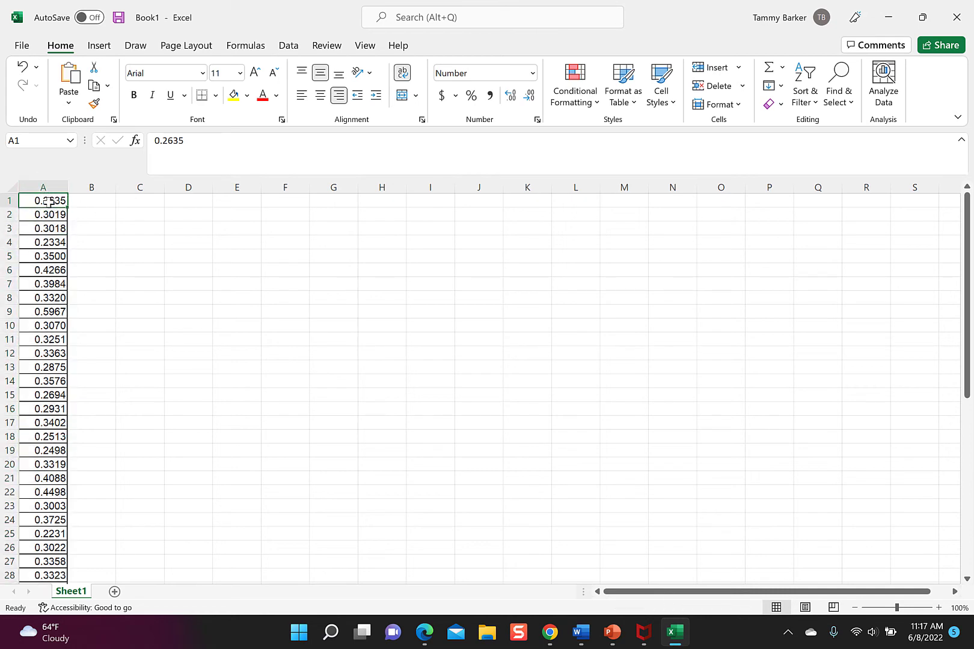
{"action": "left_click", "coordinate": [118, 241]}
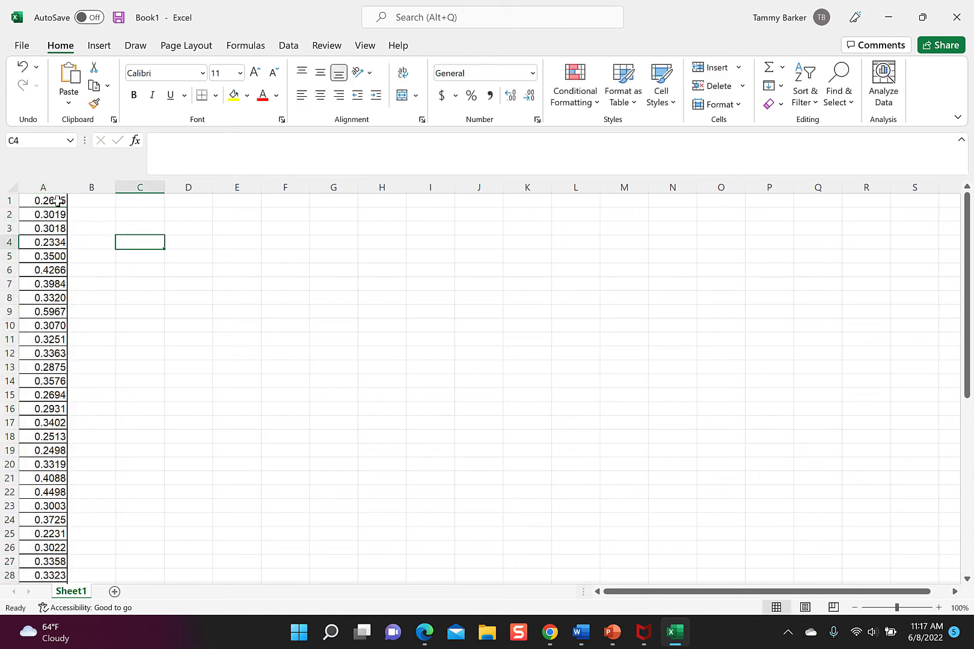
{"action": "left_click_drag", "start_coordinate": [57, 202], "coordinate": [52, 576]}
{"action": "scroll", "coordinate": [55, 487], "scroll_direction": "up", "scroll_amount": 5}
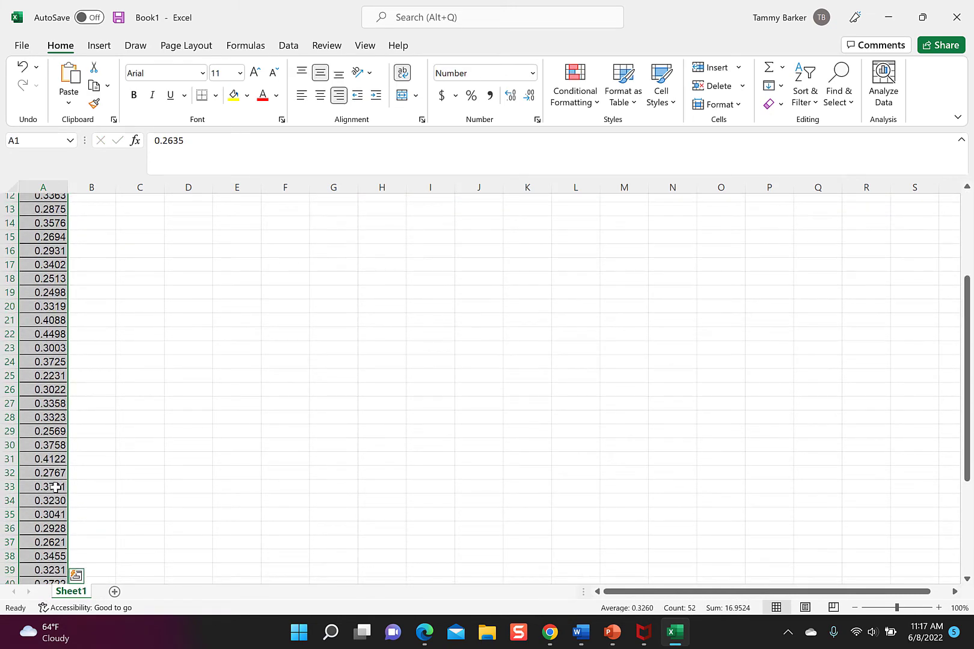
{"action": "scroll", "coordinate": [55, 487], "scroll_direction": "up", "scroll_amount": 4}
{"action": "right_click", "coordinate": [57, 445]}
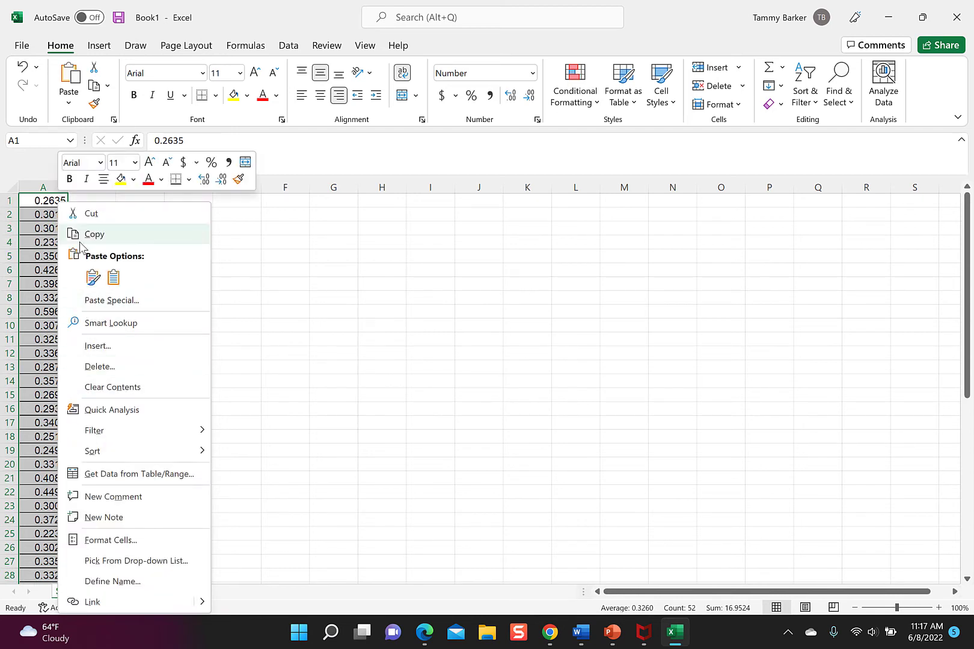
{"action": "left_click", "coordinate": [90, 235]}
Switch to the Desmos graphing calculator in Edge and paste the copied values as a list in expression 1.
{"action": "left_click", "coordinate": [424, 632]}
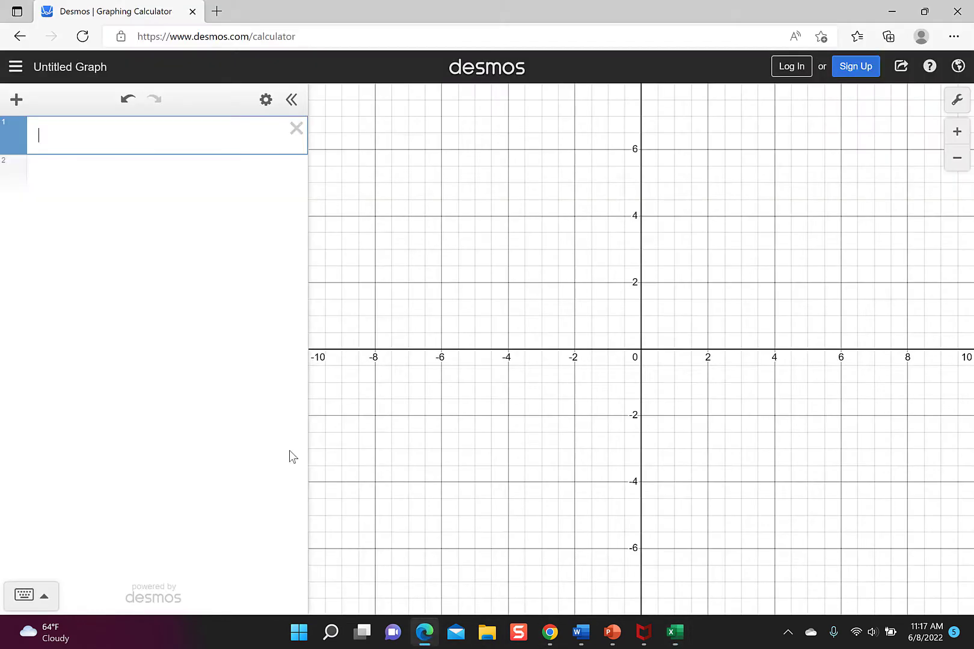
{"action": "right_click", "coordinate": [98, 143]}
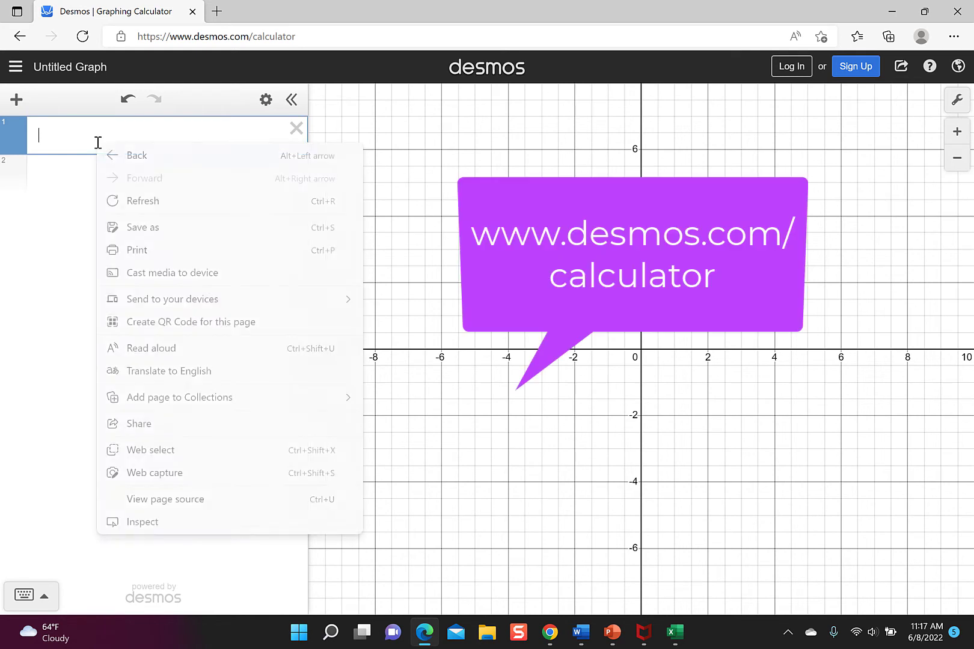
{"action": "left_click", "coordinate": [64, 133]}
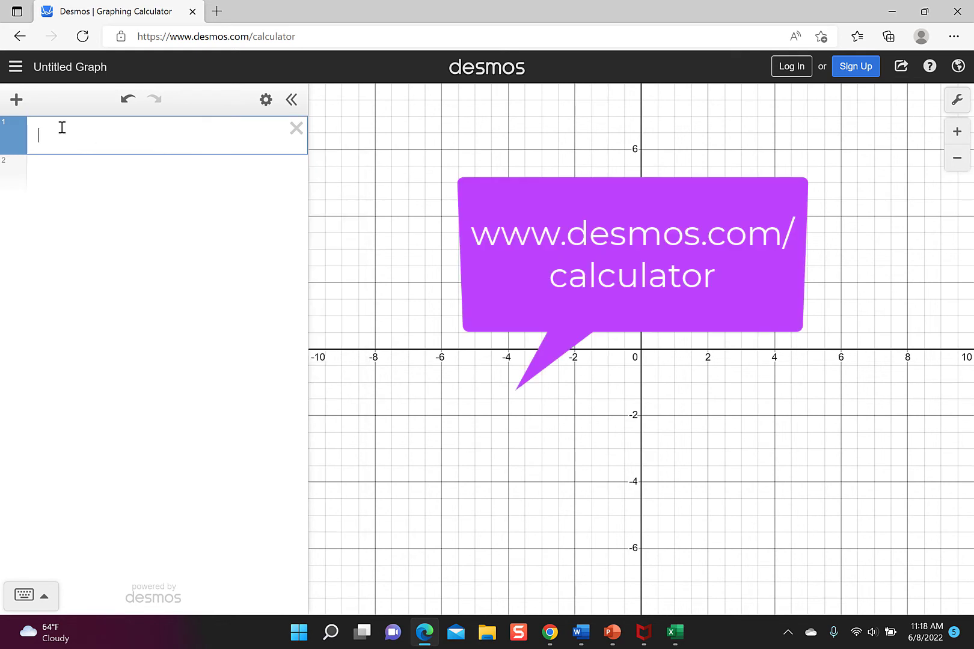
{"action": "key", "text": "ctrl+v"}
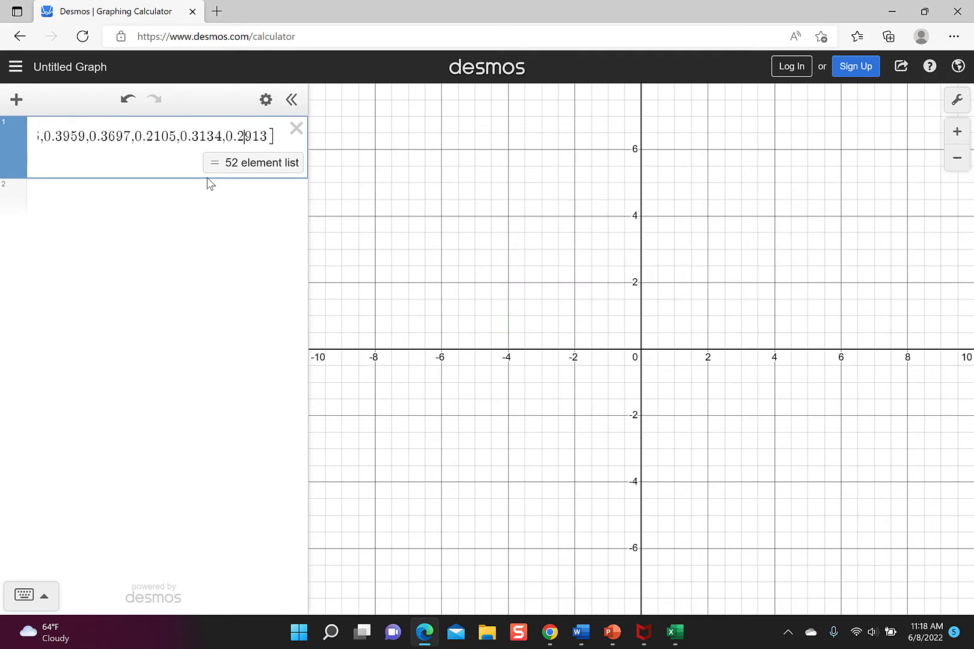
Name the pasted list by inserting "A =" before its opening bracket in expression 1.
{"action": "key", "text": "Left"}
{"action": "key", "text": "Left"}
{"action": "key", "text": "Left"}
{"action": "key", "text": "Left"}
{"action": "key", "text": "Left"}
{"action": "key", "text": "Left"}
{"action": "key", "text": "Left"}
{"action": "key", "text": "Left"}
{"action": "key", "text": "Left"}
{"action": "key", "text": "Left"}
{"action": "key", "text": "Left"}
{"action": "key", "text": "Left"}
{"action": "key", "text": "Left"}
{"action": "key", "text": "Left"}
{"action": "key", "text": "Left"}
{"action": "key", "text": "Left"}
{"action": "key", "text": "Left"}
{"action": "key", "text": "Left"}
{"action": "key", "text": "Left"}
{"action": "key", "text": "Left"}
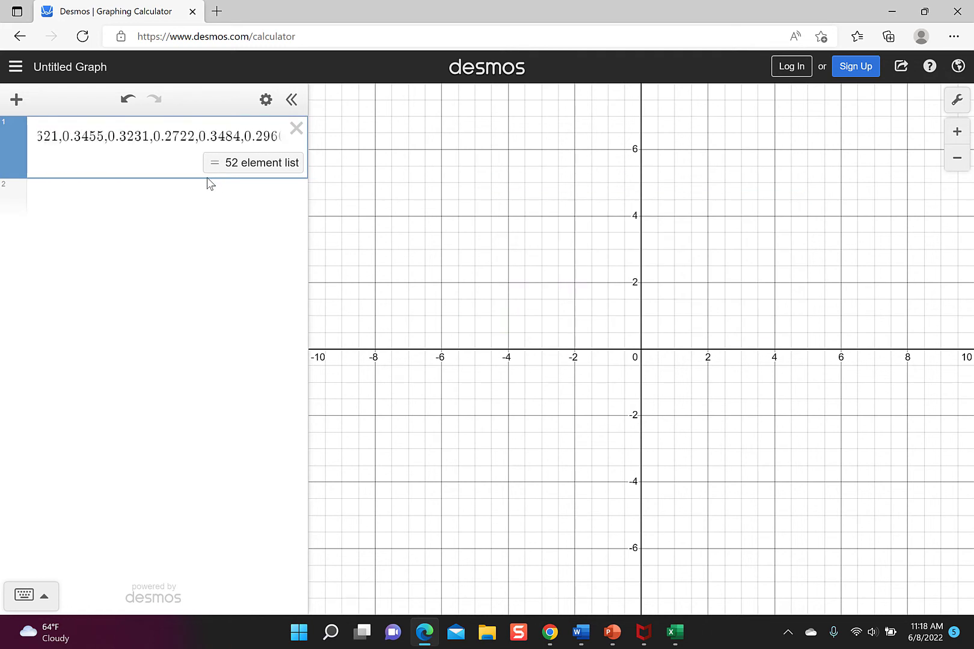
{"action": "key", "text": "Left"}
{"action": "key", "text": "Left"}
{"action": "key", "text": "Left"}
{"action": "key", "text": "Left"}
{"action": "key", "text": "Left"}
{"action": "key", "text": "Left"}
{"action": "key", "text": "Left"}
{"action": "key", "text": "Left"}
{"action": "key", "text": "Left"}
{"action": "key", "text": "Left"}
{"action": "key", "text": "Left"}
{"action": "key", "text": "Left"}
{"action": "key", "text": "Left"}
{"action": "key", "text": "Left"}
{"action": "key", "text": "Left"}
{"action": "key", "text": "Left"}
{"action": "key", "text": "Left"}
{"action": "key", "text": "Left"}
{"action": "key", "text": "Left"}
{"action": "key", "text": "Left"}
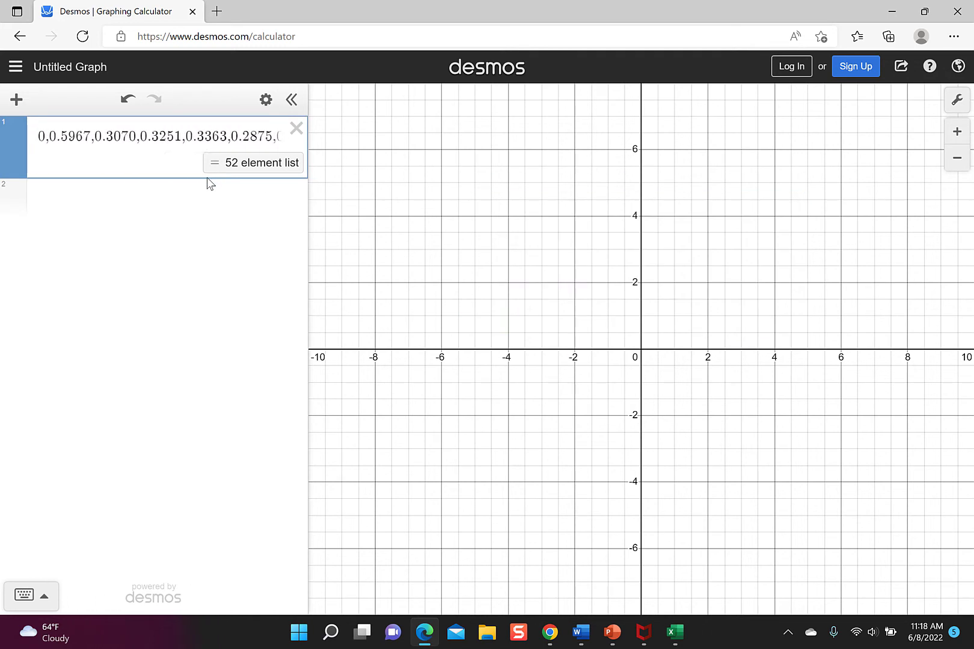
{"action": "key", "text": "Left"}
{"action": "key", "text": "Left"}
{"action": "key", "text": "Left"}
{"action": "key", "text": "Left"}
{"action": "key", "text": "Left"}
{"action": "key", "text": "Left"}
{"action": "key", "text": "Left"}
{"action": "key", "text": "Left"}
{"action": "key", "text": "Left"}
{"action": "key", "text": "Left"}
{"action": "key", "text": "Left"}
{"action": "key", "text": "Left"}
{"action": "key", "text": "Left"}
{"action": "key", "text": "Left"}
{"action": "key", "text": "Left"}
{"action": "key", "text": "Left"}
{"action": "key", "text": "Left"}
{"action": "key", "text": "Left"}
{"action": "key", "text": "Left"}
{"action": "key", "text": "Left"}
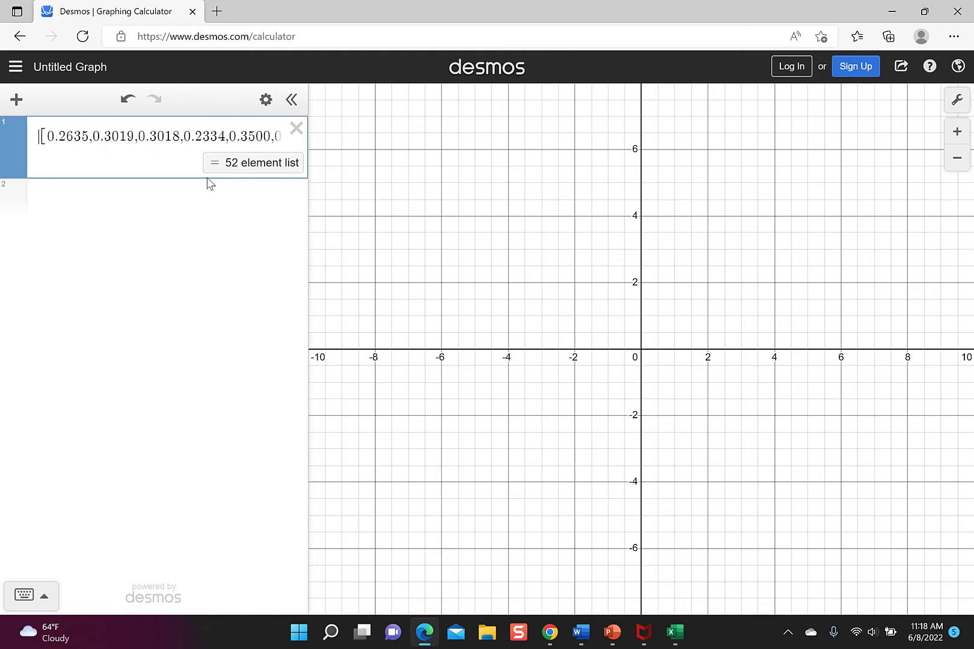
{"action": "type", "text": "A "}
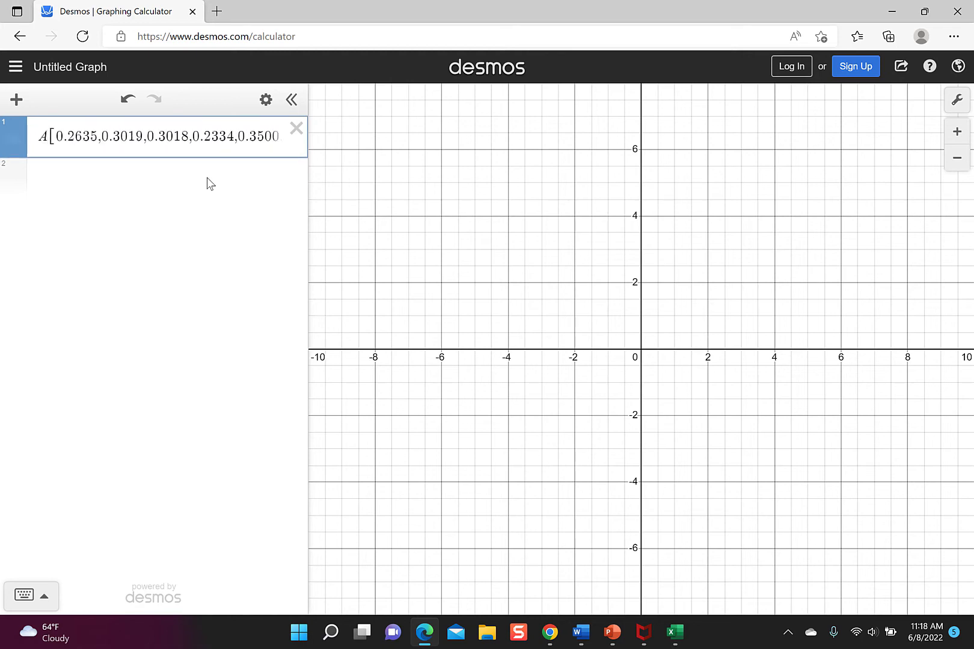
{"action": "type", "text": "="}
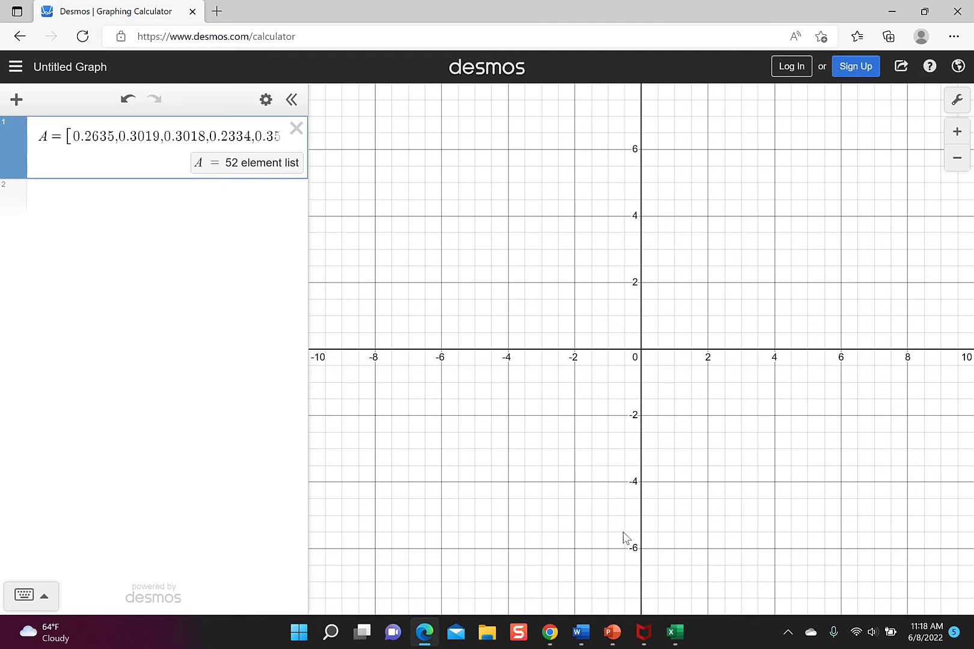
Switch to the Module 2 Minitab Assignment document in Word and review the state percentage dataset down to Wyoming.
{"action": "mouse_move", "coordinate": [581, 634]}
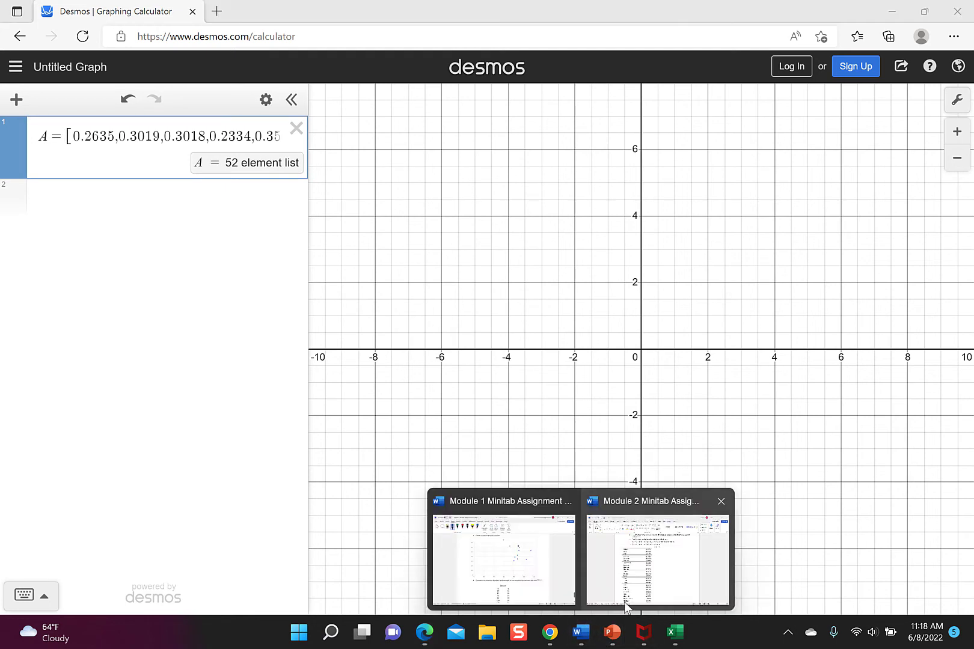
{"action": "left_click", "coordinate": [625, 606]}
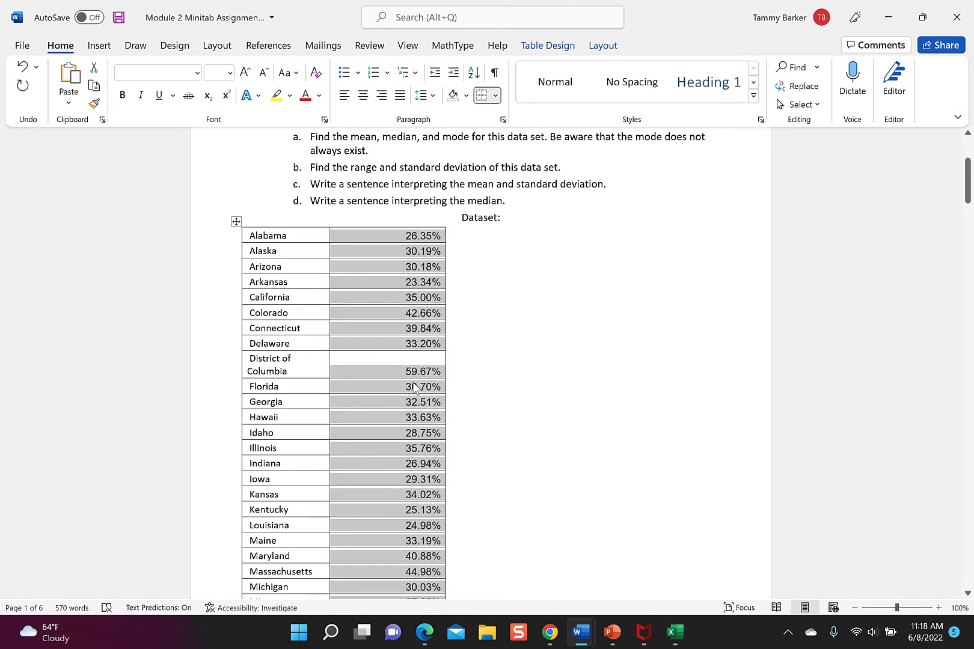
{"action": "scroll", "coordinate": [412, 395], "scroll_direction": "down", "scroll_amount": 1}
{"action": "scroll", "coordinate": [413, 395], "scroll_direction": "down", "scroll_amount": 8}
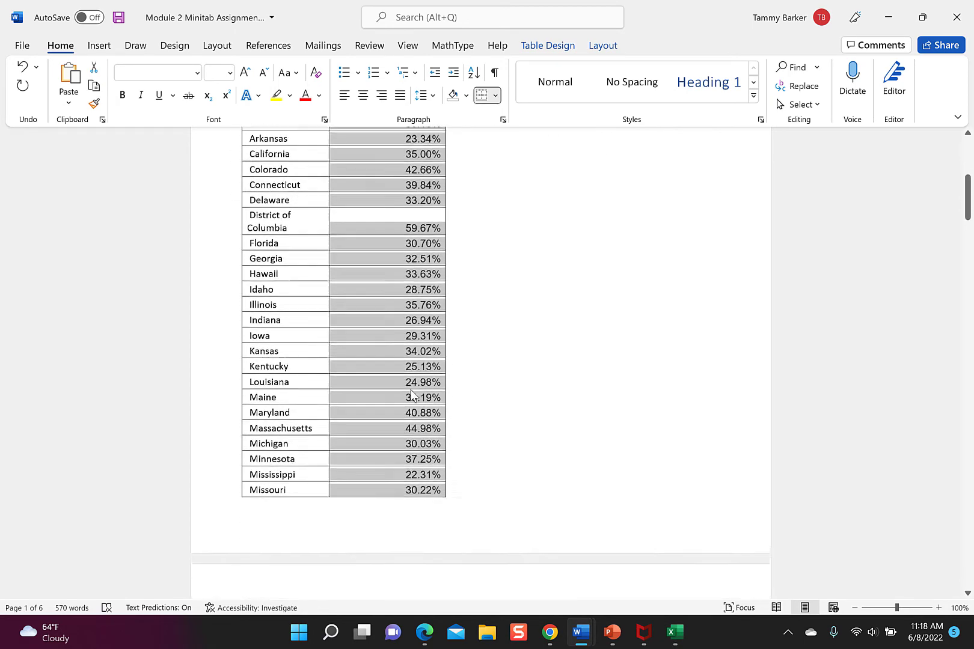
{"action": "scroll", "coordinate": [411, 390], "scroll_direction": "down", "scroll_amount": 3}
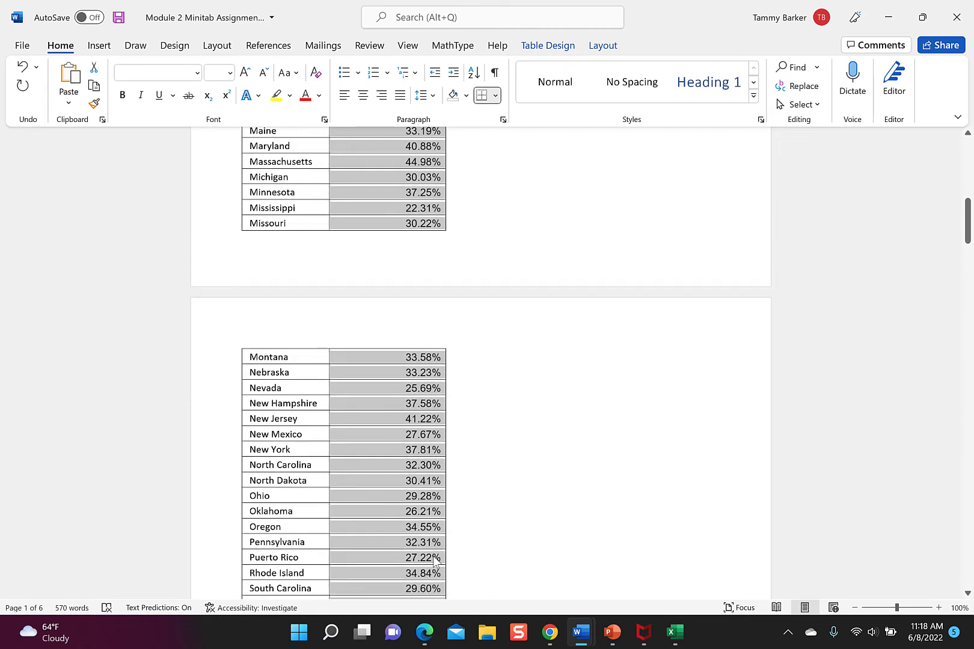
{"action": "scroll", "coordinate": [434, 556], "scroll_direction": "down", "scroll_amount": 3}
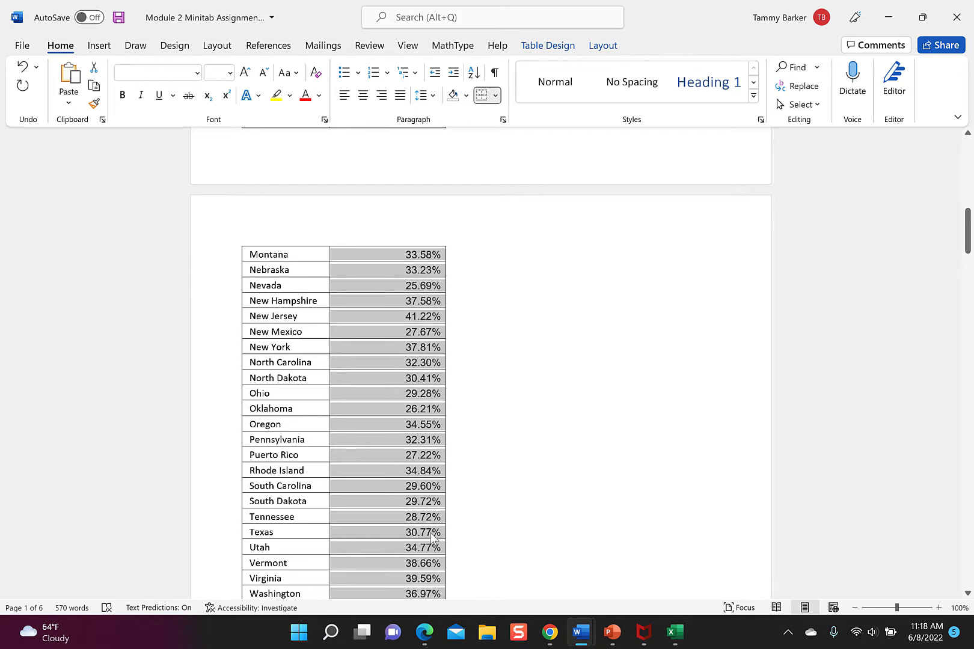
{"action": "scroll", "coordinate": [433, 536], "scroll_direction": "down", "scroll_amount": 2}
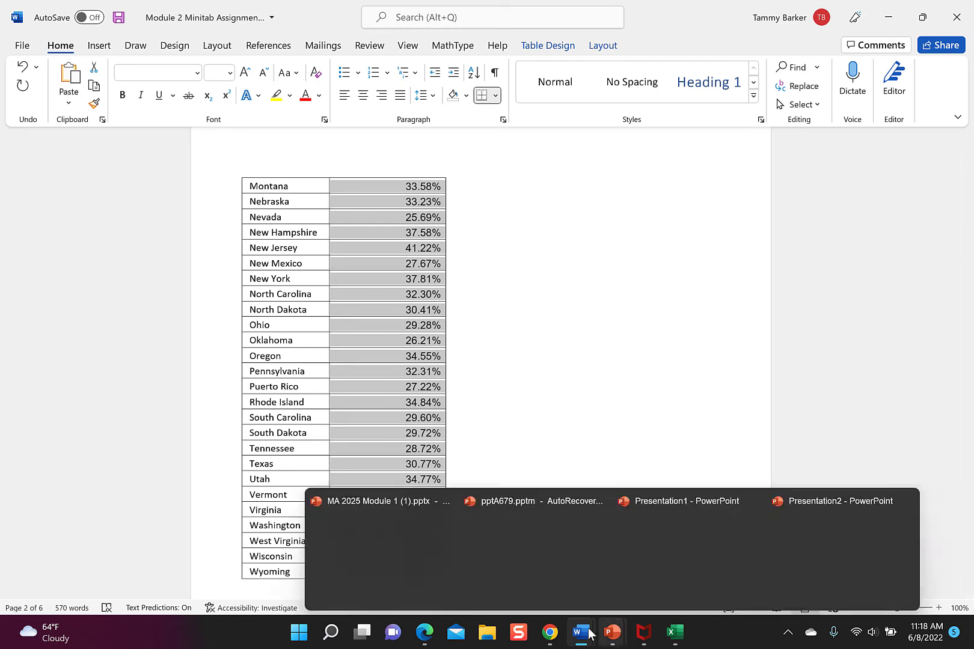
Return to Desmos in Edge and calculate the list's mean with mean(A) in expression 2.
{"action": "left_click", "coordinate": [425, 629]}
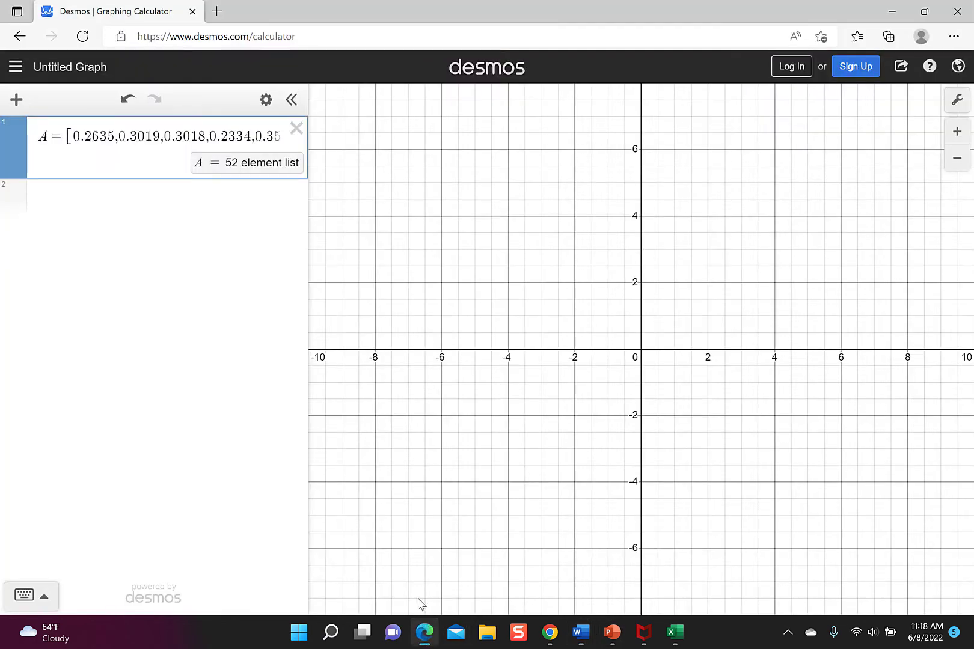
{"action": "left_click", "coordinate": [235, 205]}
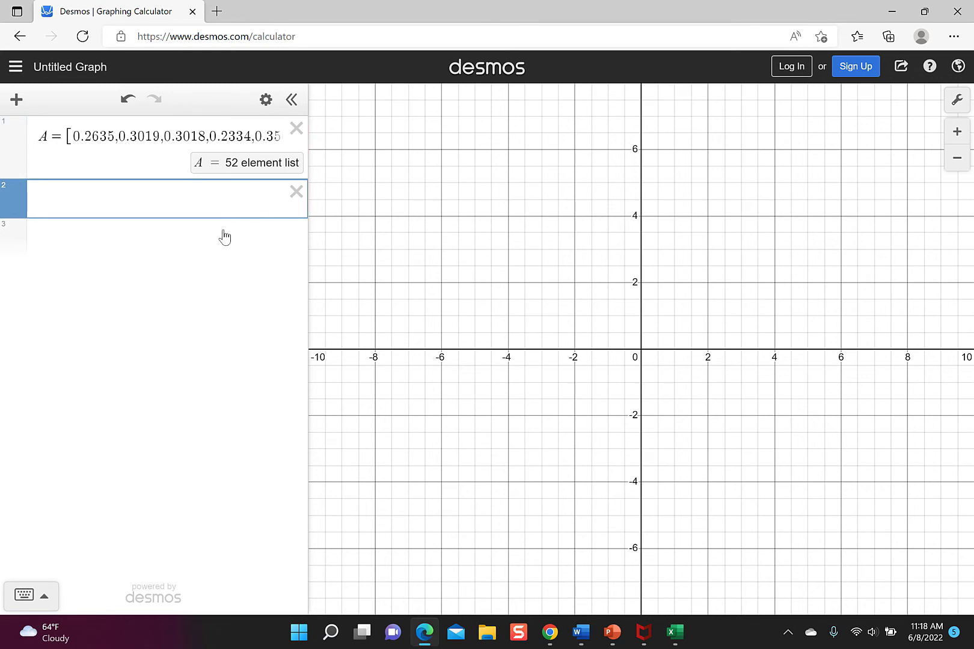
{"action": "type", "text": "mean(A"}
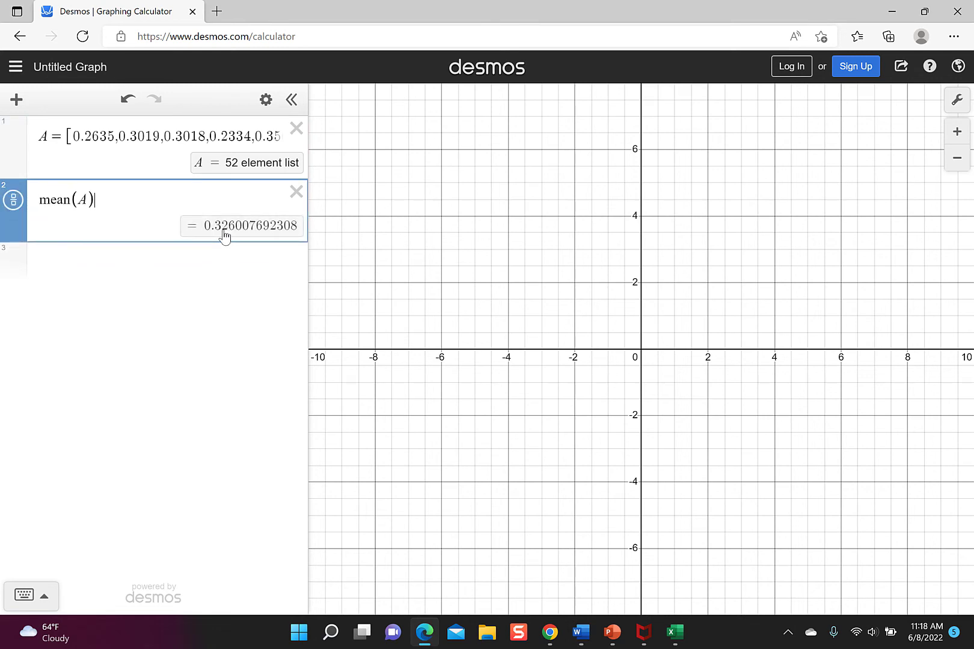
{"action": "key", "text": "Return"}
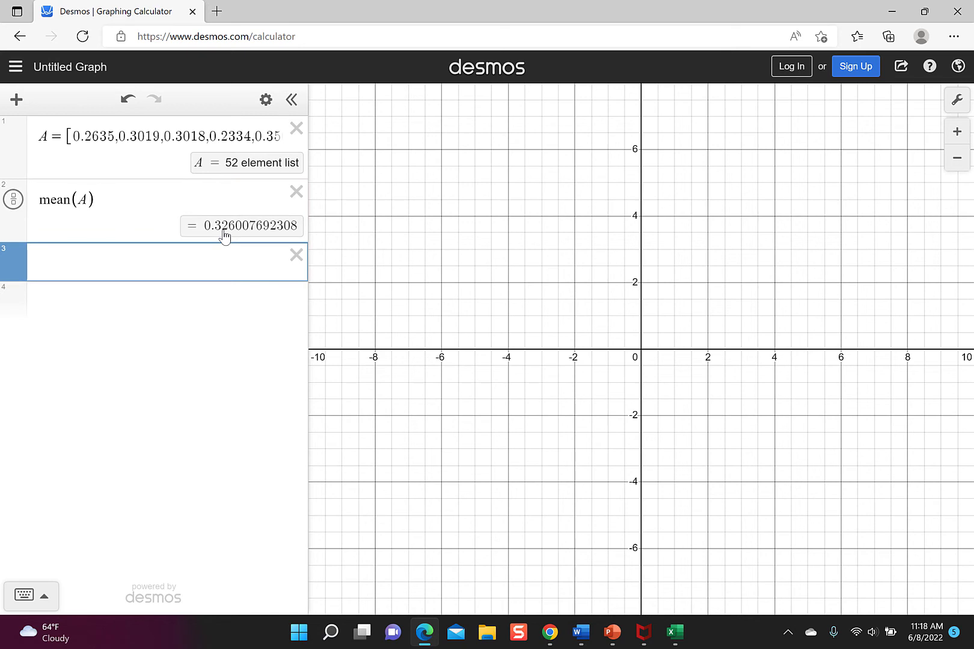
Calculate the list's median with median(A) in expression 3 and bring up the available statistics functions.
{"action": "type", "text": "median(A"}
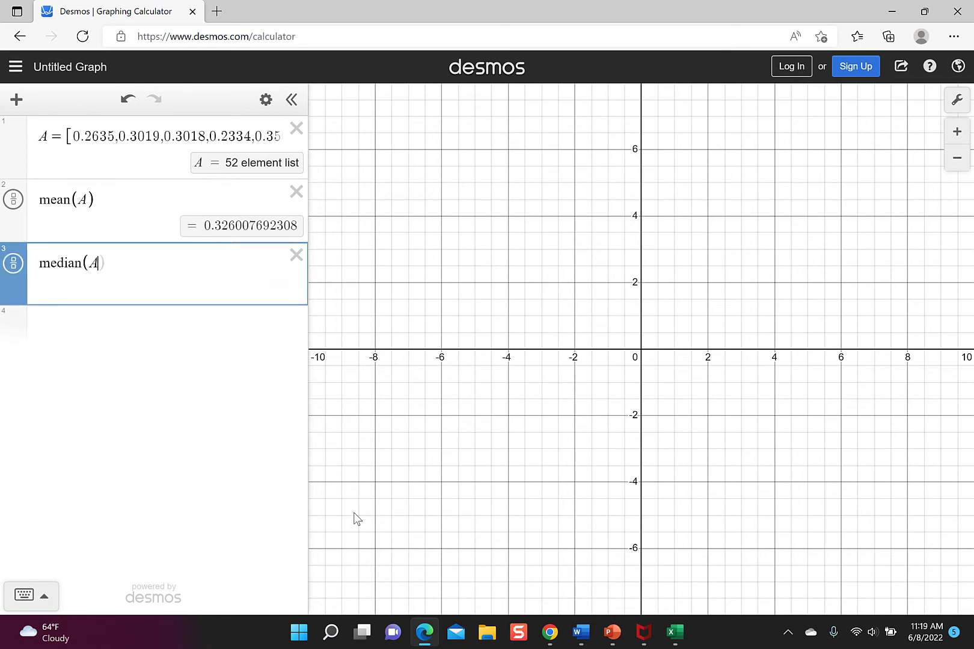
{"action": "type", "text": ")"}
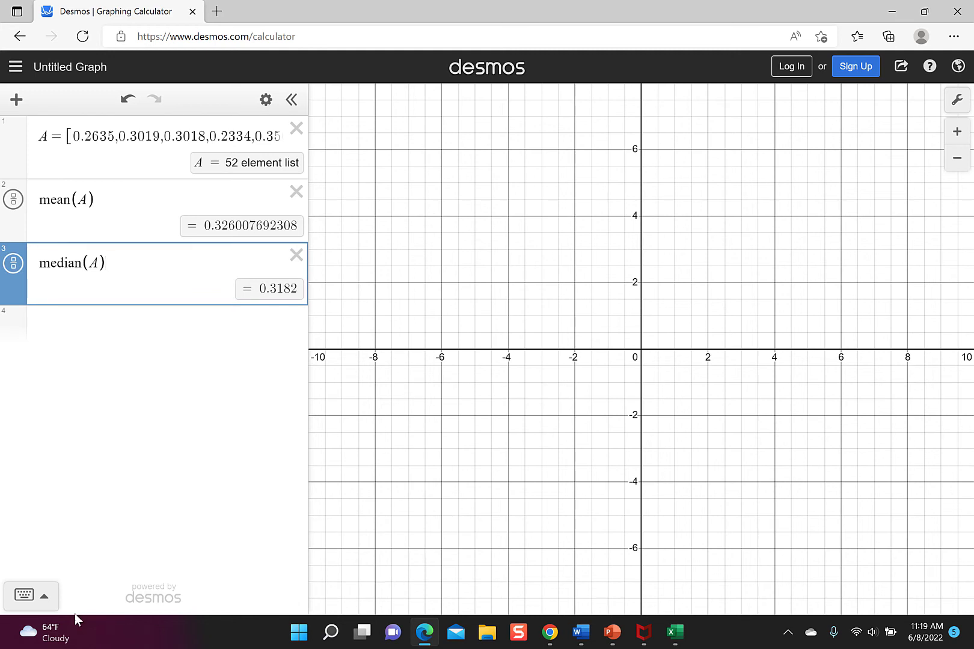
{"action": "left_click", "coordinate": [49, 596]}
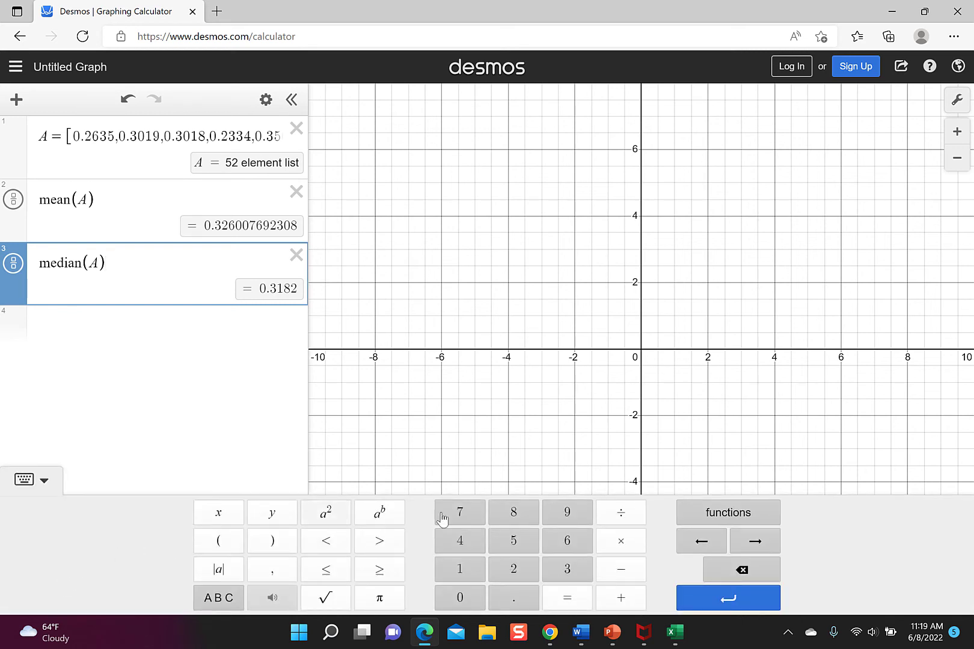
{"action": "left_click", "coordinate": [707, 515]}
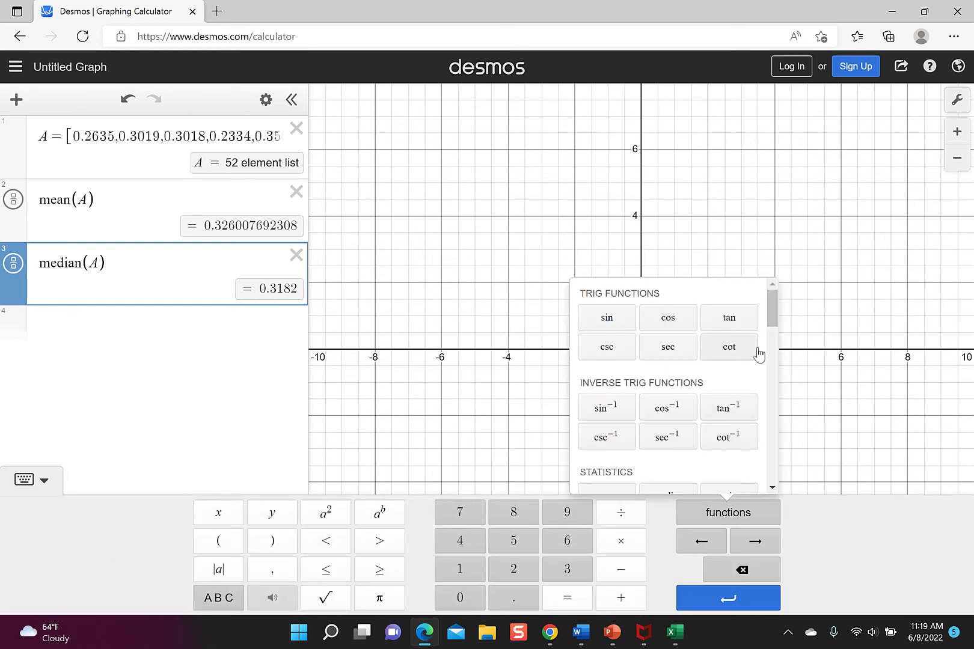
{"action": "left_click_drag", "start_coordinate": [769, 315], "coordinate": [772, 341]}
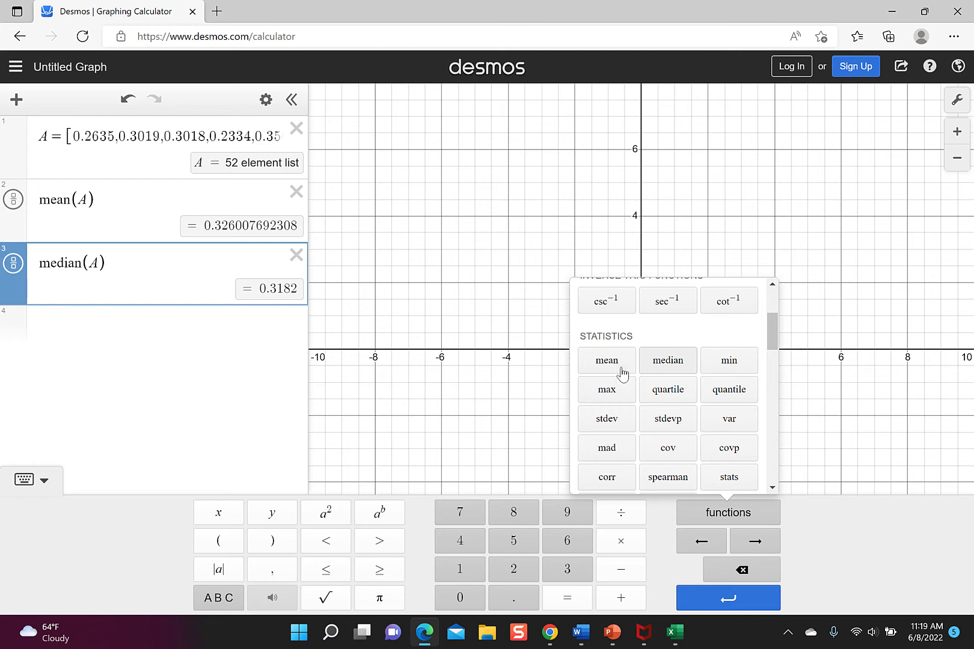
Plot a histogram of list A with bin width .0001 in expression 4 and fit the graph view to it.
{"action": "left_click", "coordinate": [188, 392]}
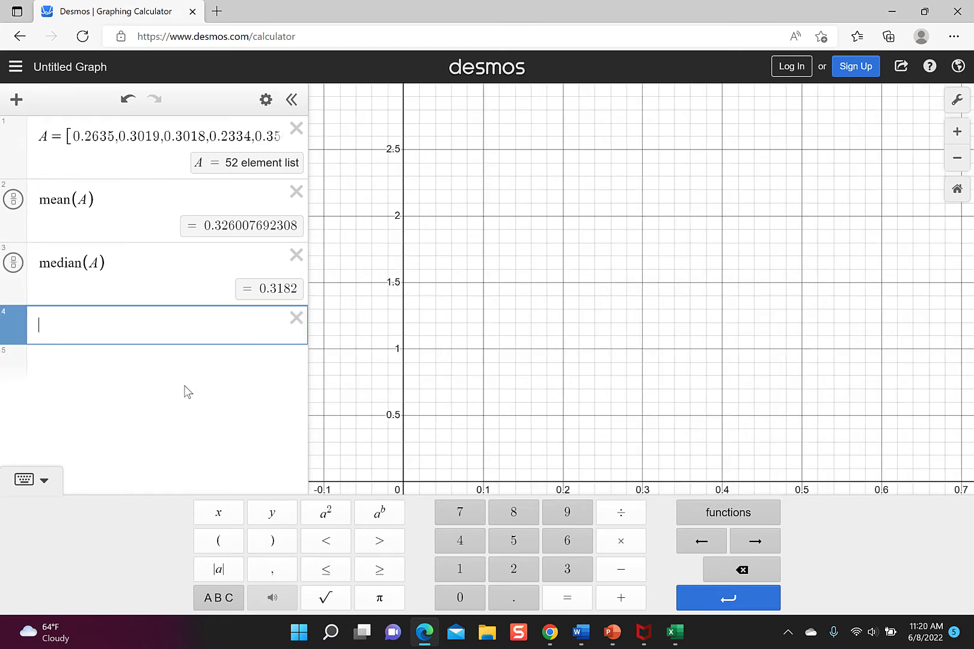
{"action": "type", "text": "histo"}
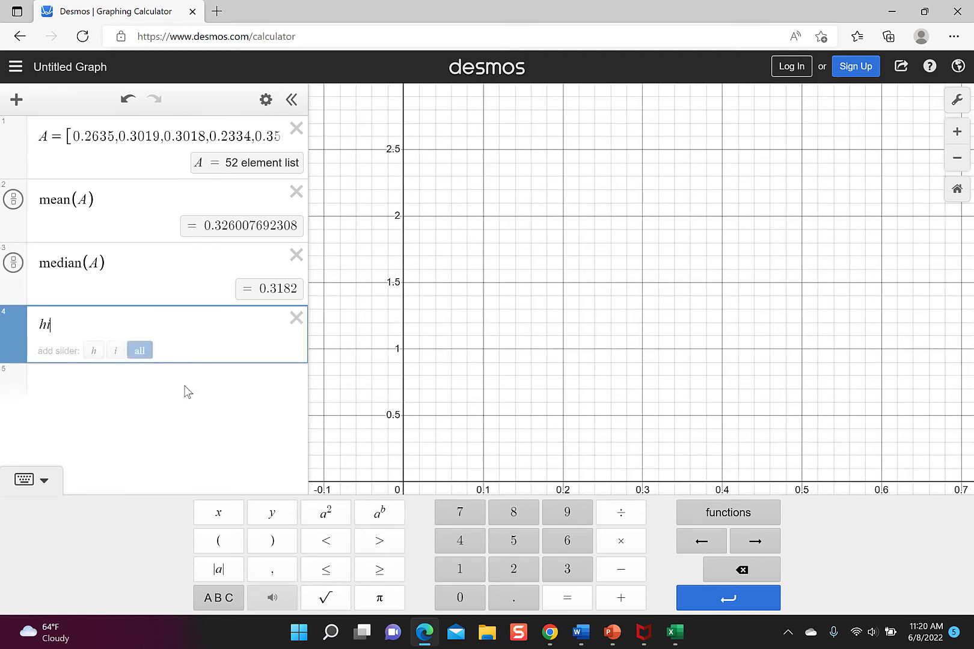
{"action": "type", "text": "gram(A)"}
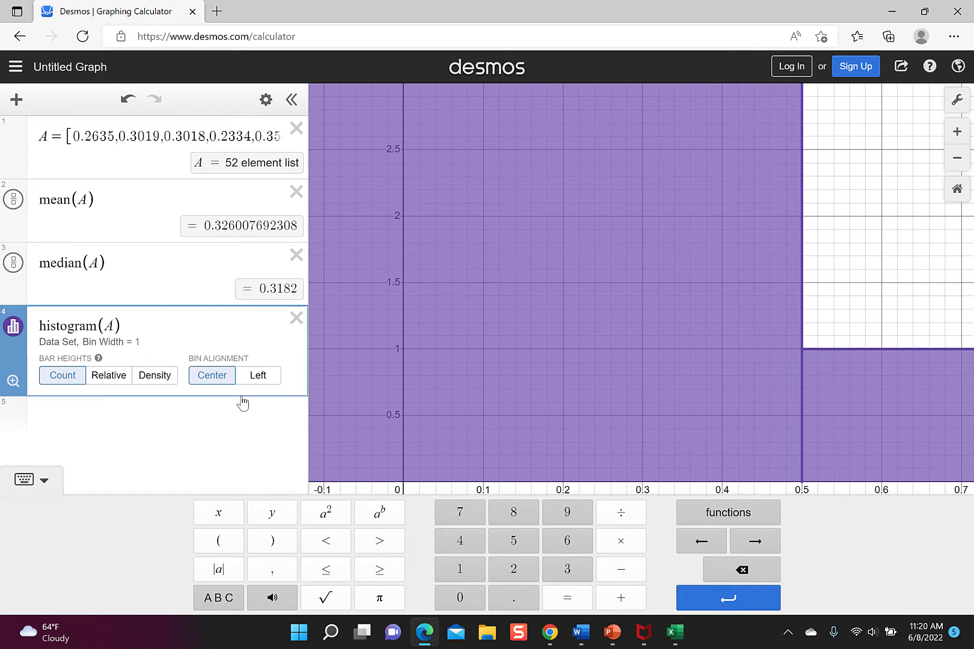
{"action": "type", "text": ","}
{"action": "type", "text": ".000"}
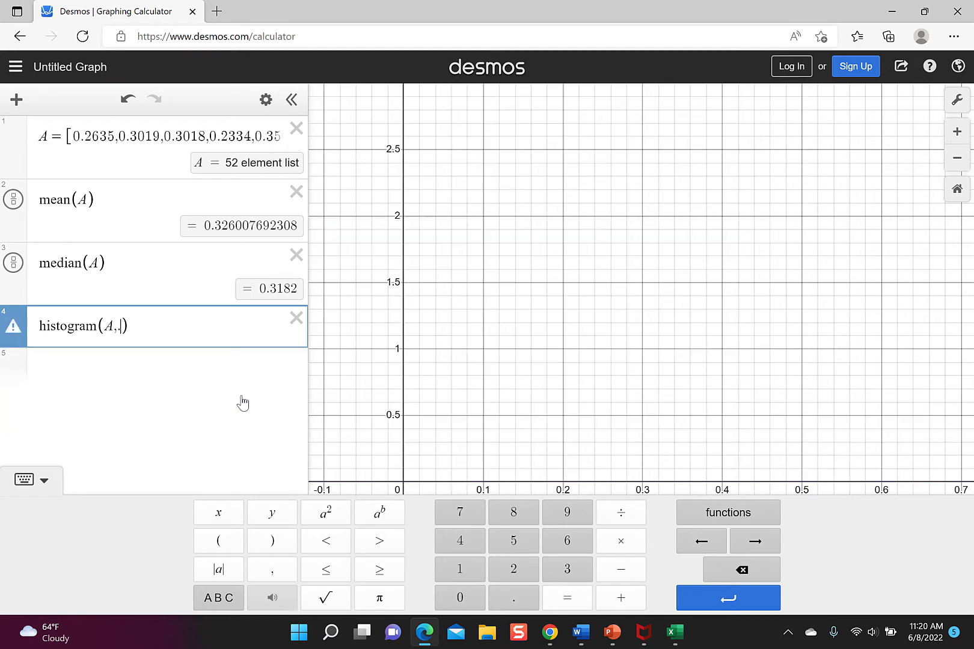
{"action": "type", "text": "1"}
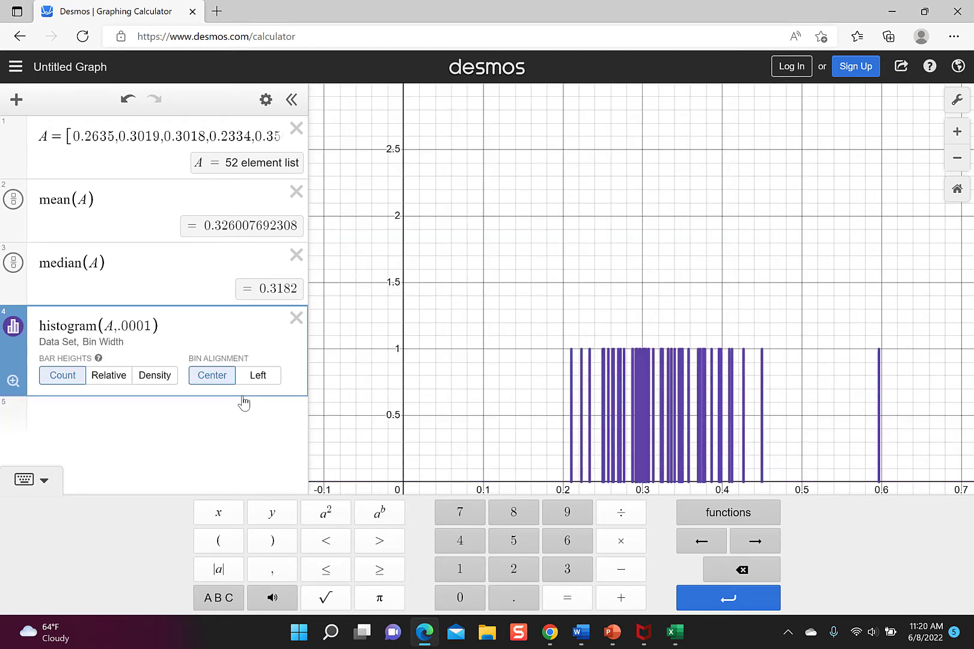
{"action": "left_click", "coordinate": [12, 381]}
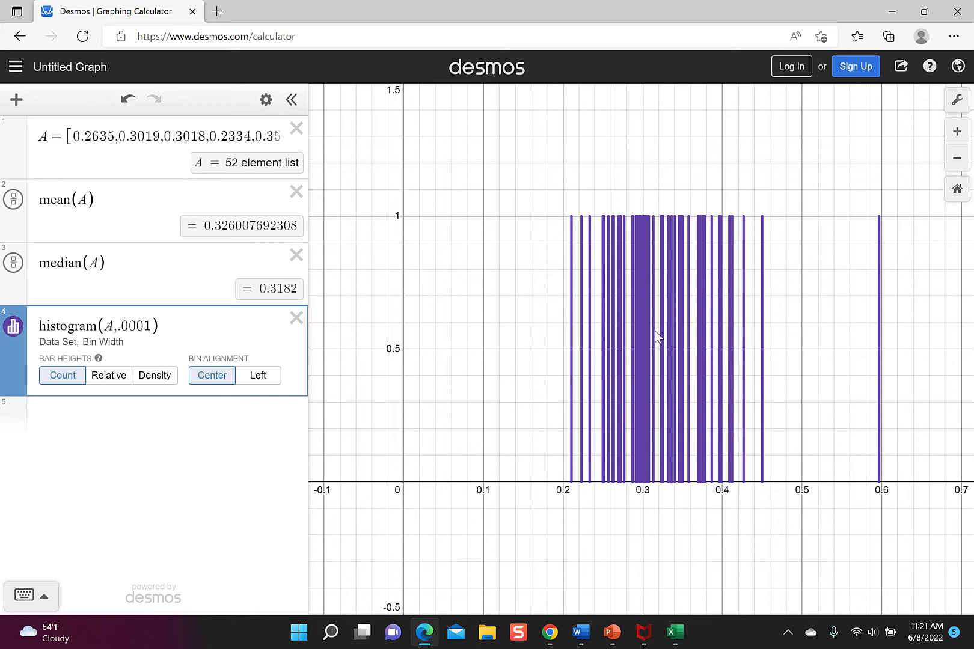
Check the question 1 tasks in the Word assignment and, back in Desmos, compute the five-number summary with stats(A) in expression 5.
{"action": "left_click", "coordinate": [580, 632]}
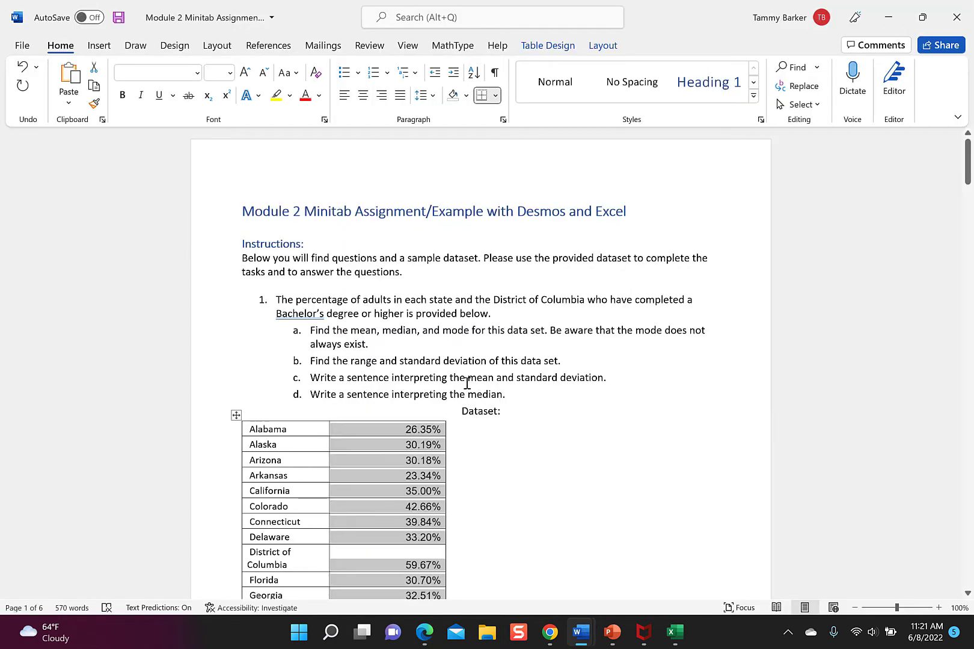
{"action": "key", "text": "alt+Tab"}
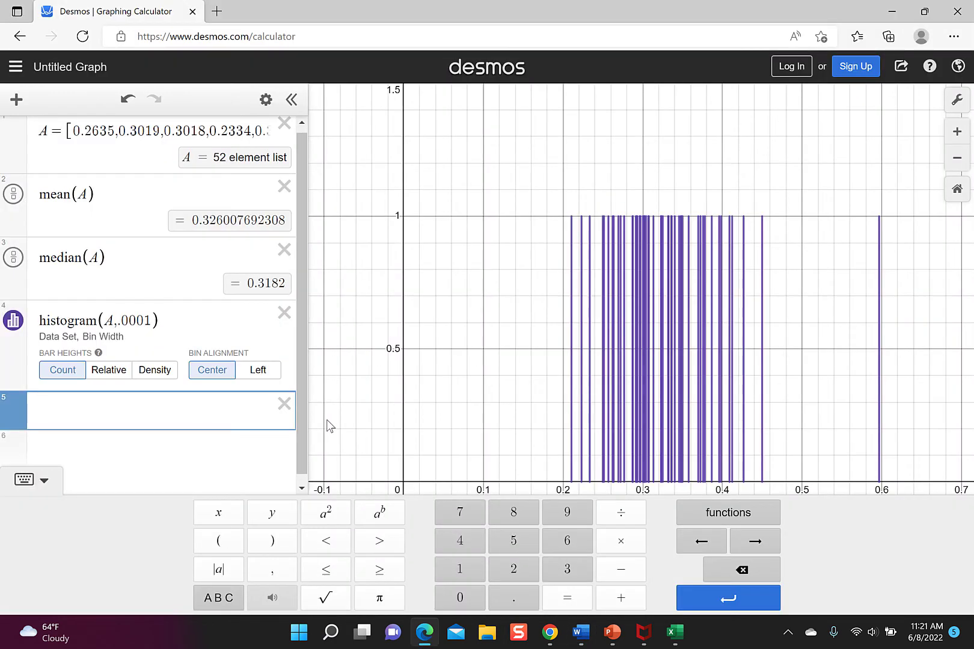
{"action": "type", "text": "stat"}
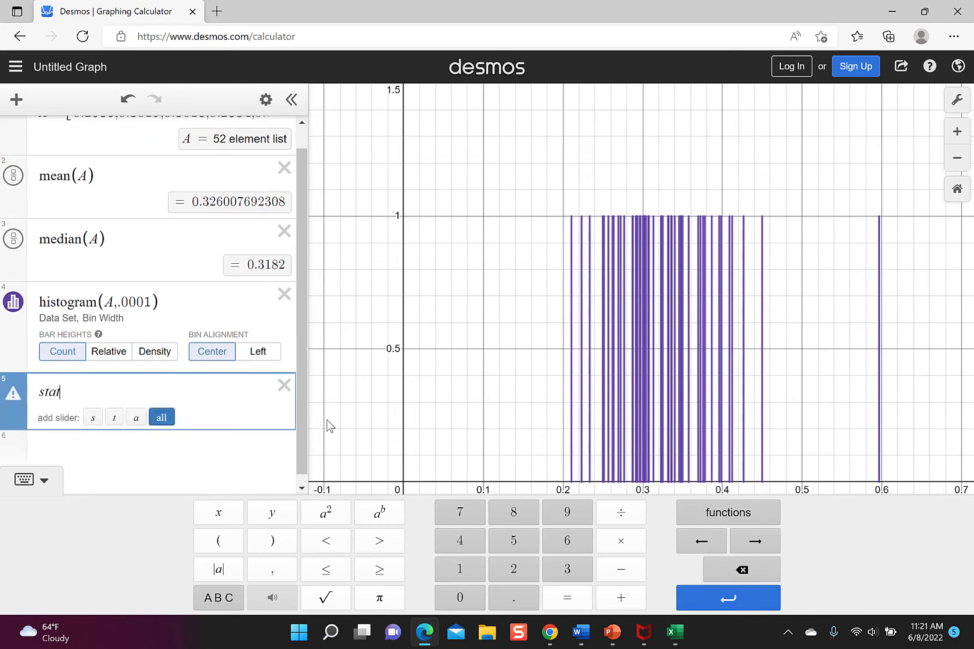
{"action": "type", "text": "s(A)"}
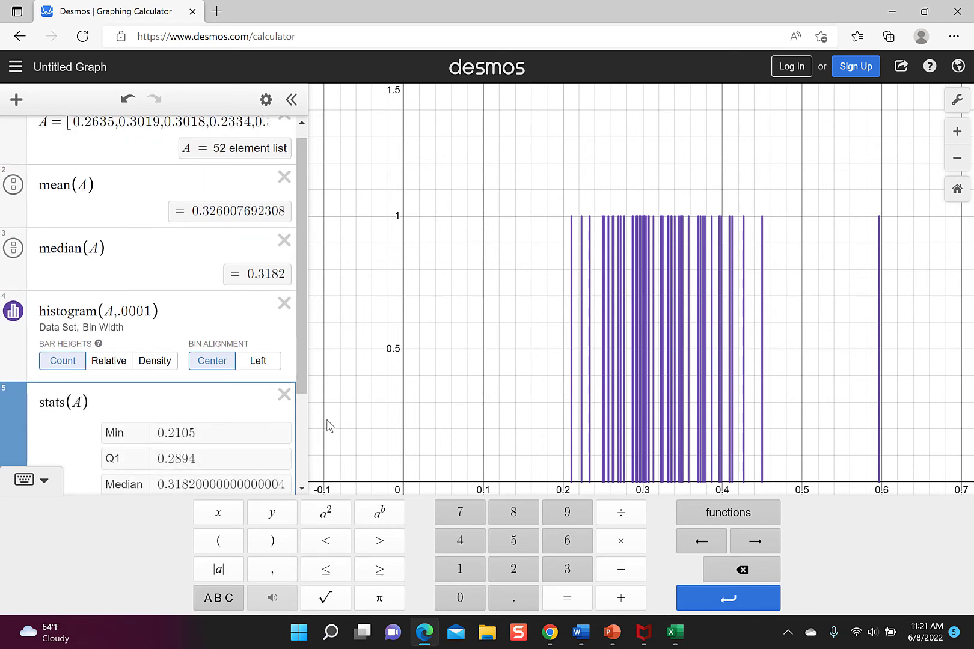
{"action": "scroll", "coordinate": [329, 427], "scroll_direction": "up", "scroll_amount": 1}
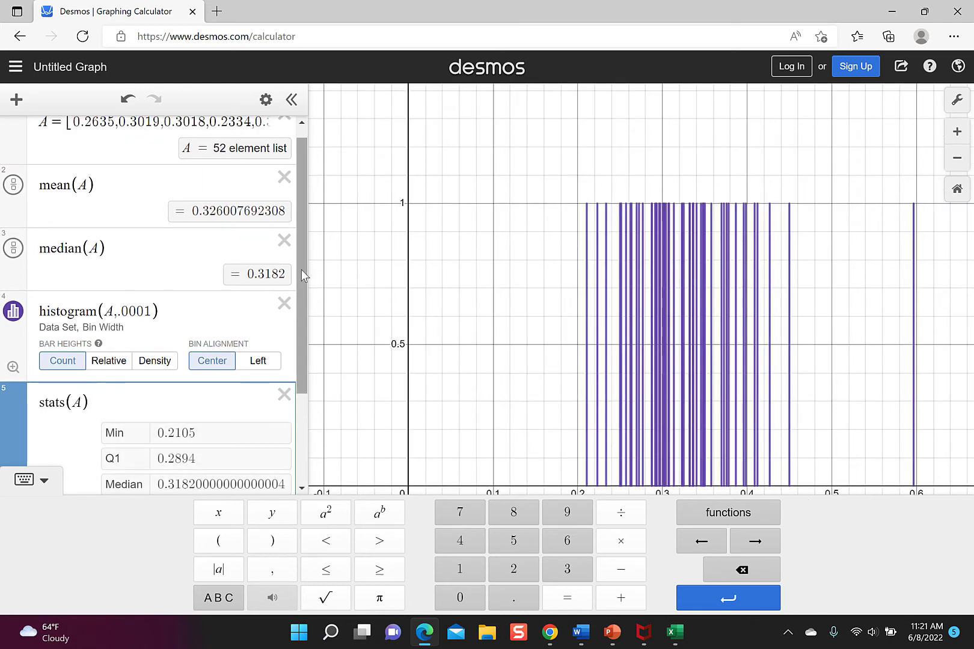
{"action": "left_click_drag", "start_coordinate": [299, 270], "coordinate": [300, 287]}
{"action": "scroll", "coordinate": [211, 313], "scroll_direction": "down", "scroll_amount": 2}
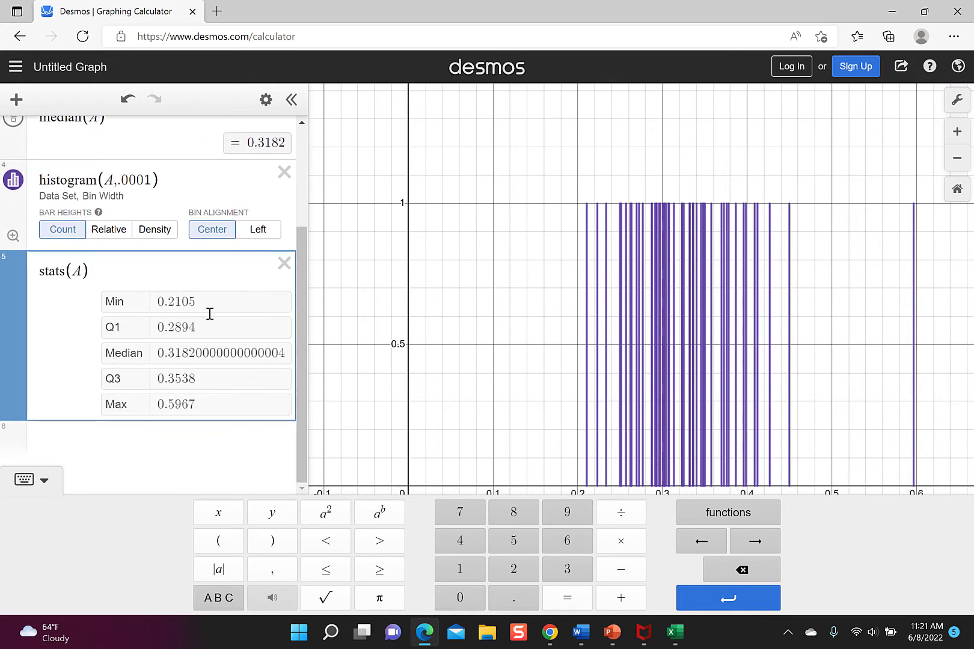
Calculate the range in expression 6 by subtracting the minimum from the maximum as 0.5967-.2105.
{"action": "left_click", "coordinate": [200, 441]}
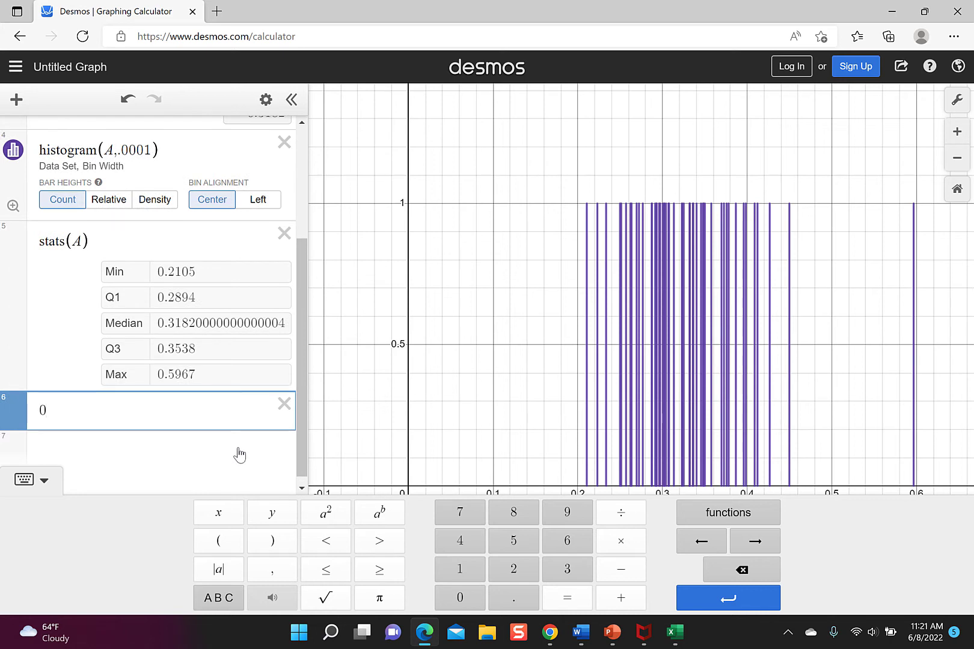
{"action": "type", "text": "0.5967-.2"}
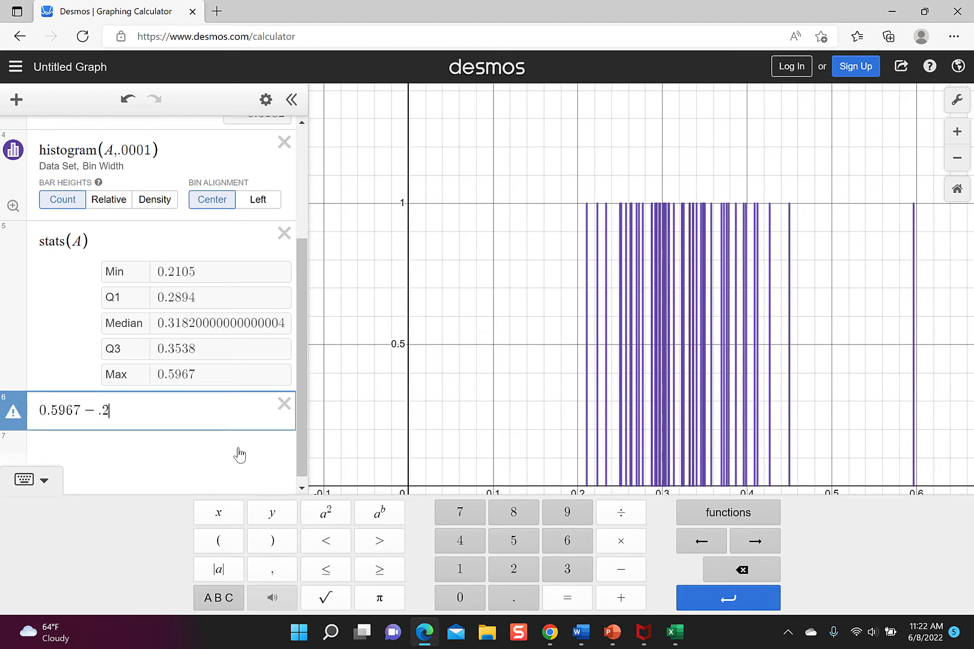
{"action": "type", "text": "105"}
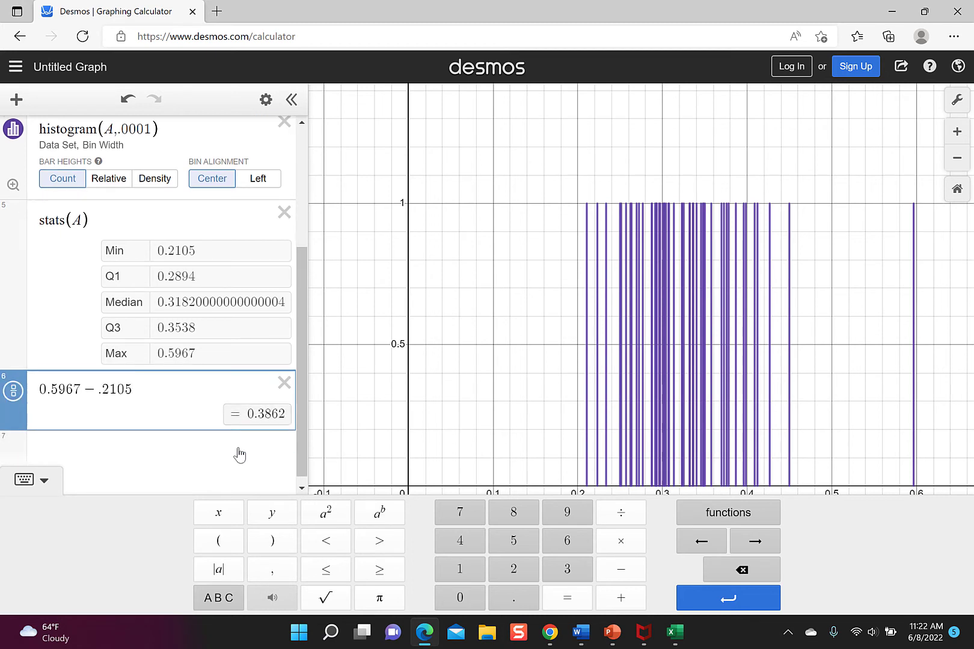
{"action": "key", "text": "Return"}
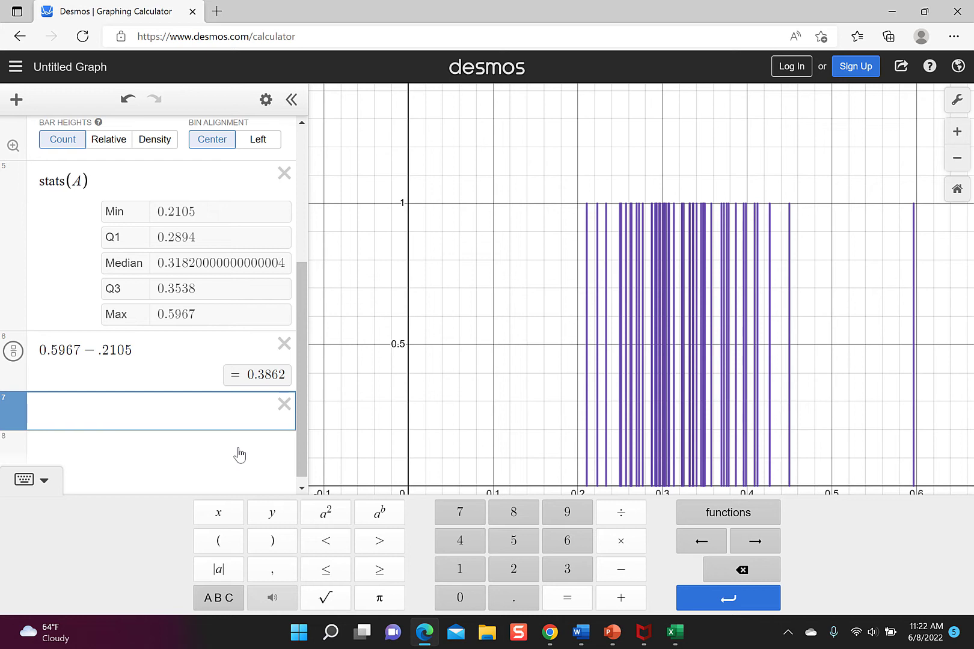
Calculate the population standard deviation of the list in expression 7 by inserting the stdevp function with argument A.
{"action": "left_click", "coordinate": [725, 519]}
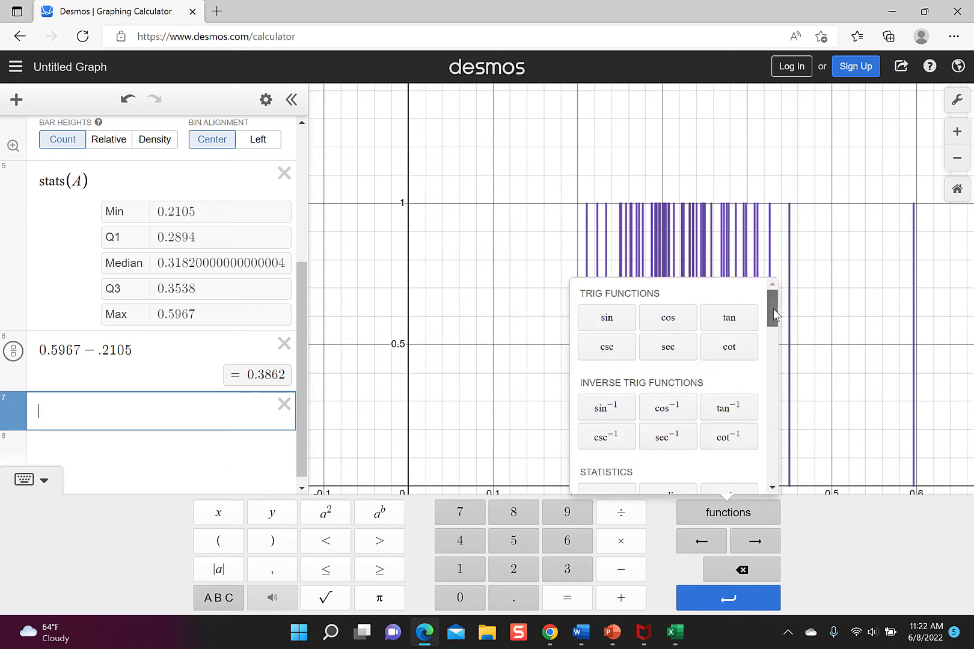
{"action": "left_click_drag", "start_coordinate": [773, 308], "coordinate": [775, 353]}
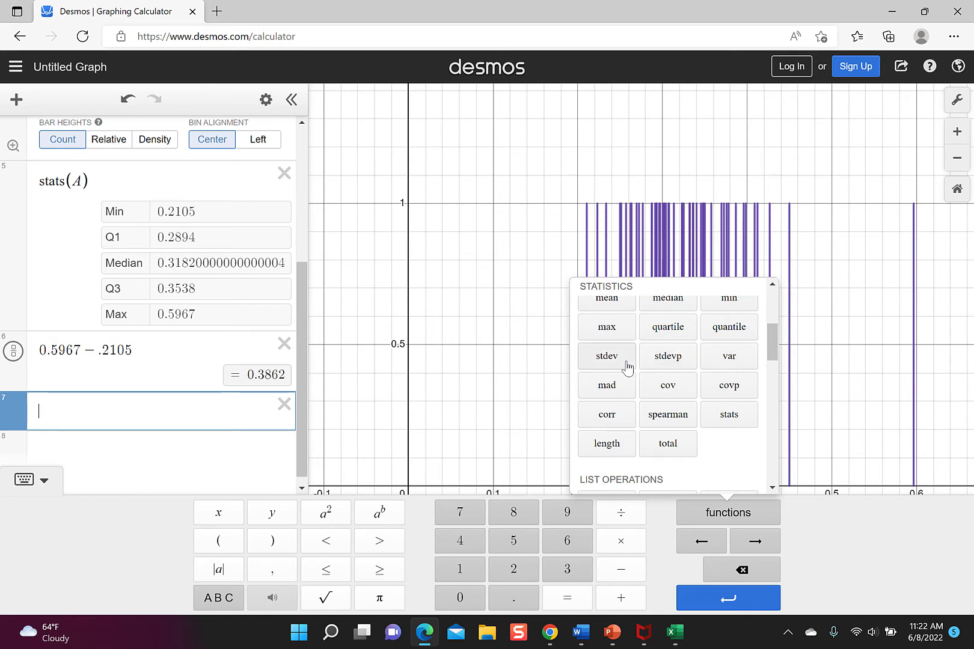
{"action": "left_click", "coordinate": [669, 358]}
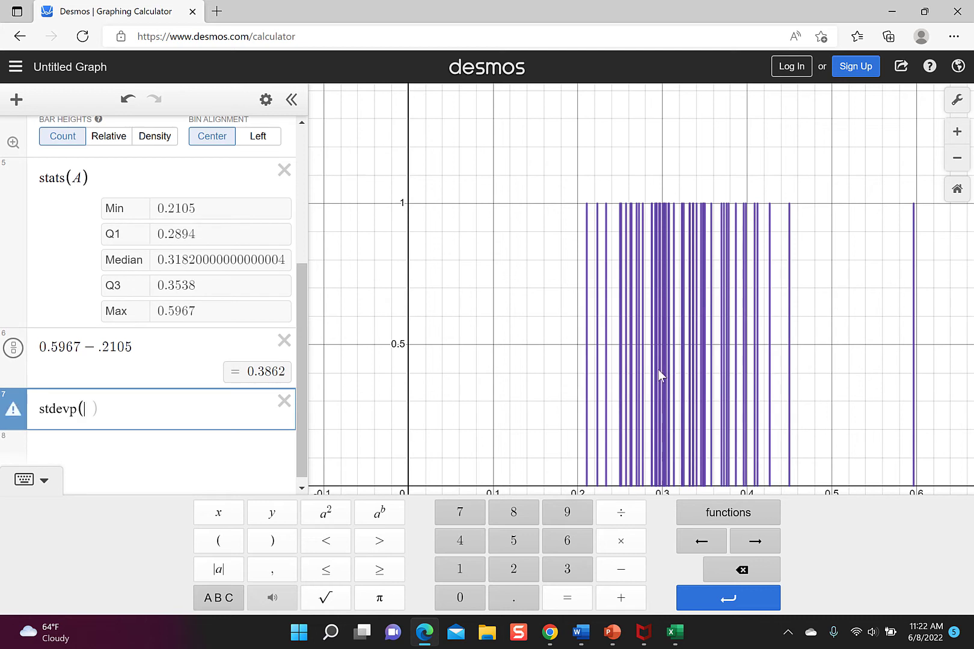
{"action": "type", "text": "A"}
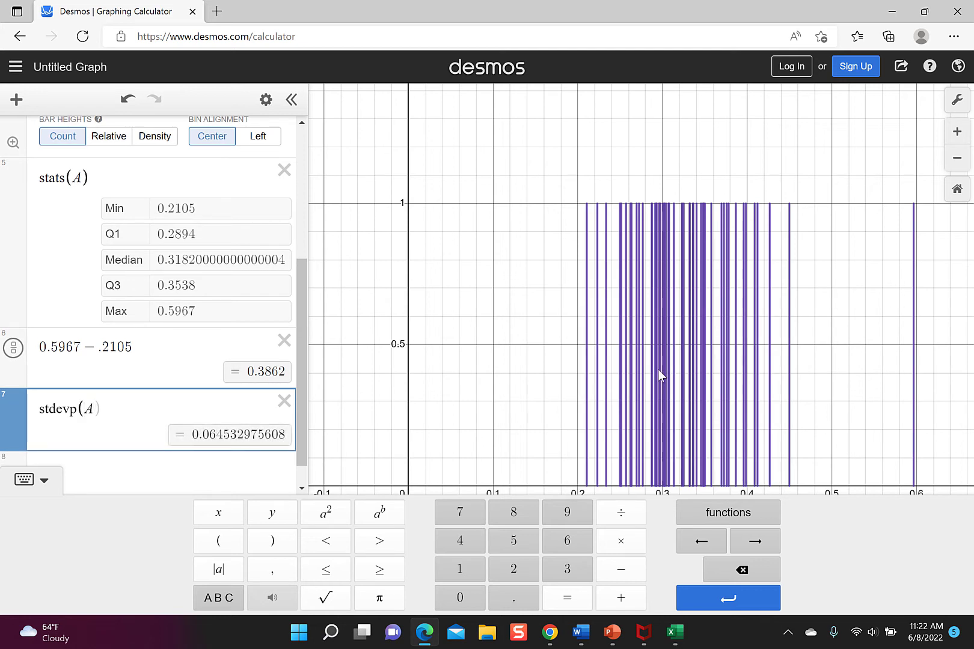
{"action": "key", "text": "Right"}
Calculate the sample standard deviation of the list with stdev(A) in expression 8.
{"action": "left_click", "coordinate": [161, 479]}
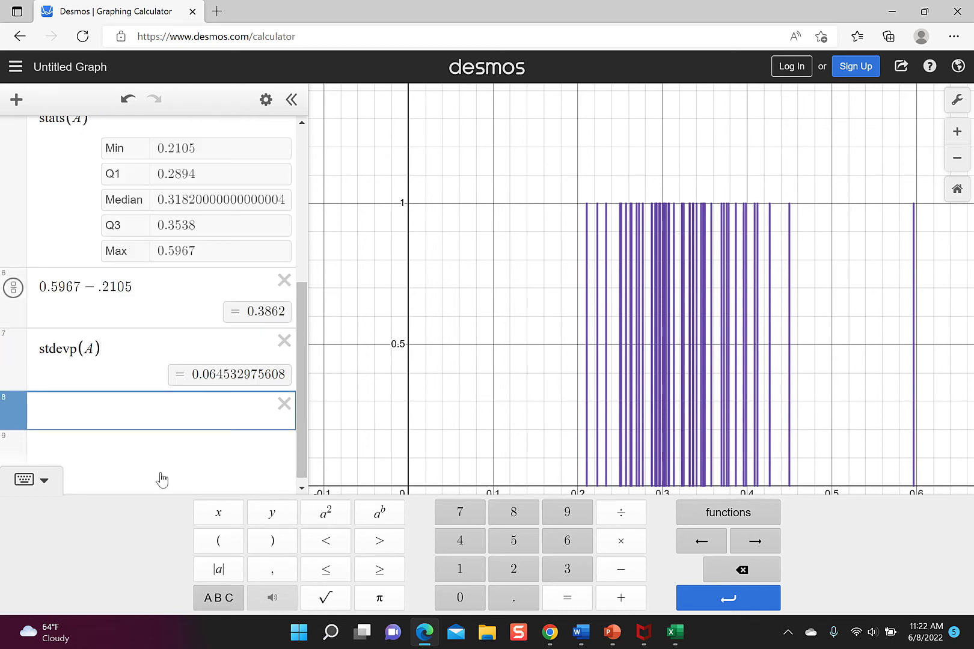
{"action": "type", "text": "stdev"}
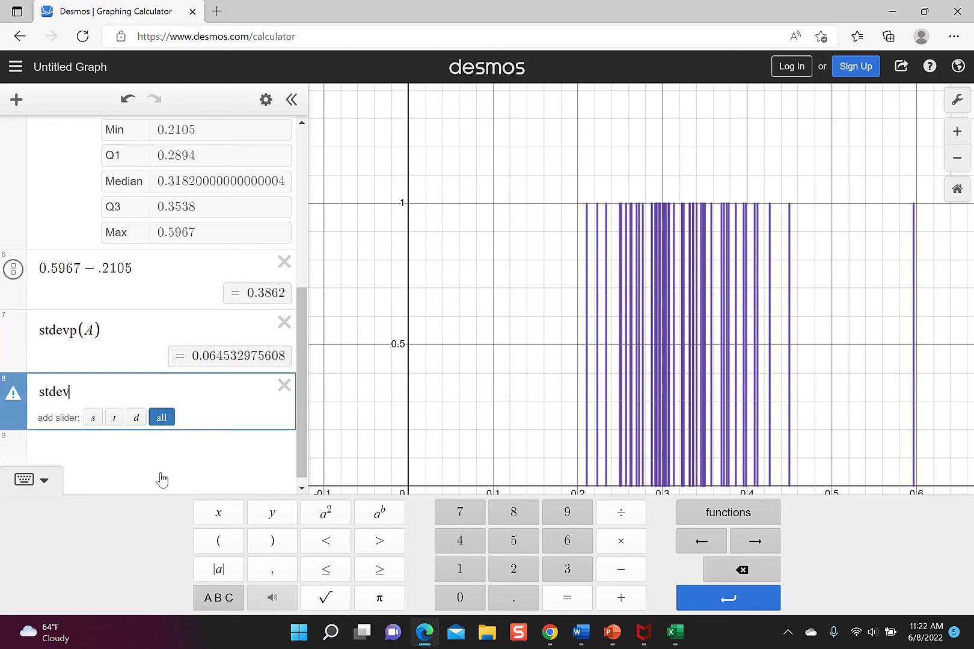
{"action": "type", "text": "(A)"}
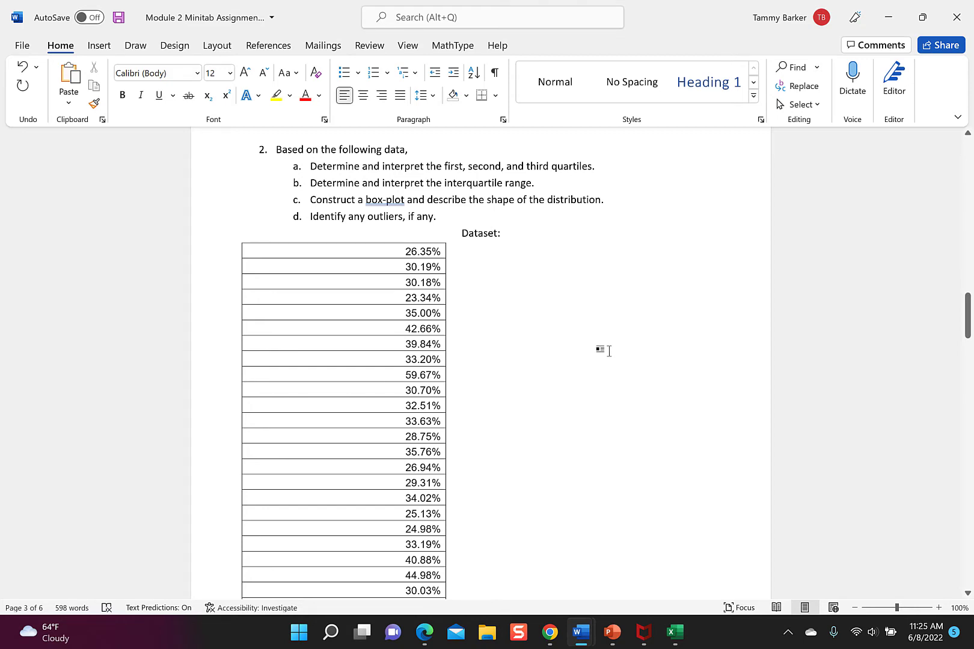
Switch from Word back to Desmos and calculate the interquartile range in expression 9 as .3538-.2894.
{"action": "left_click", "coordinate": [416, 620]}
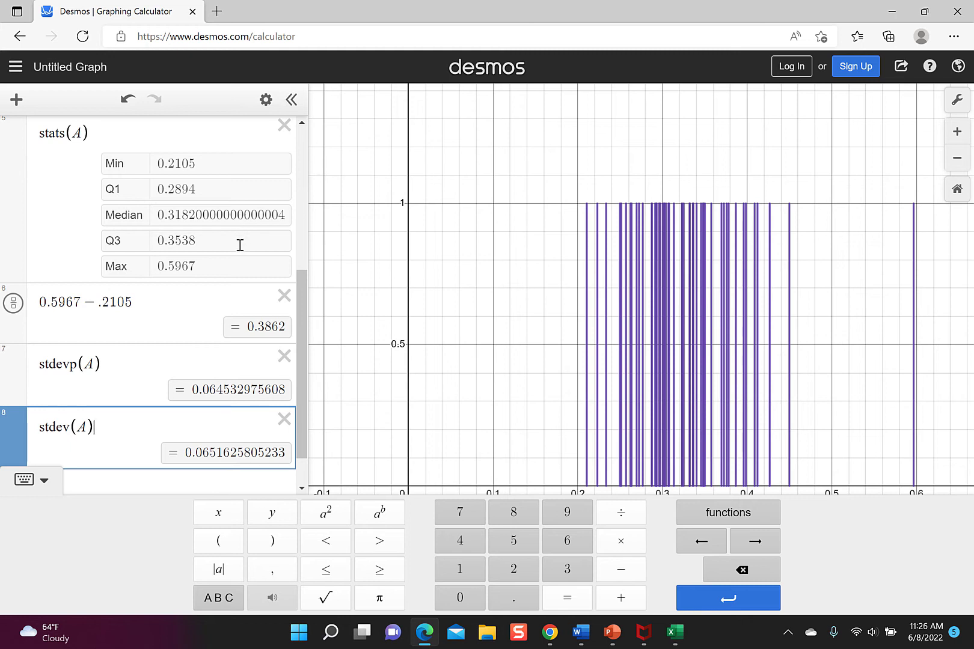
{"action": "scroll", "coordinate": [253, 319], "scroll_direction": "down", "scroll_amount": 1}
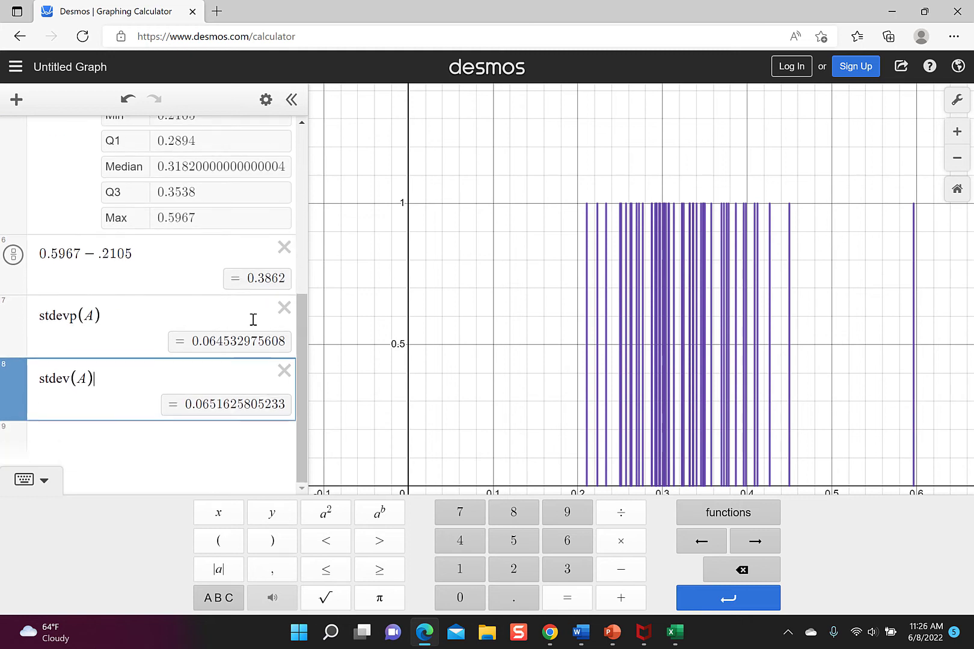
{"action": "left_click", "coordinate": [208, 445]}
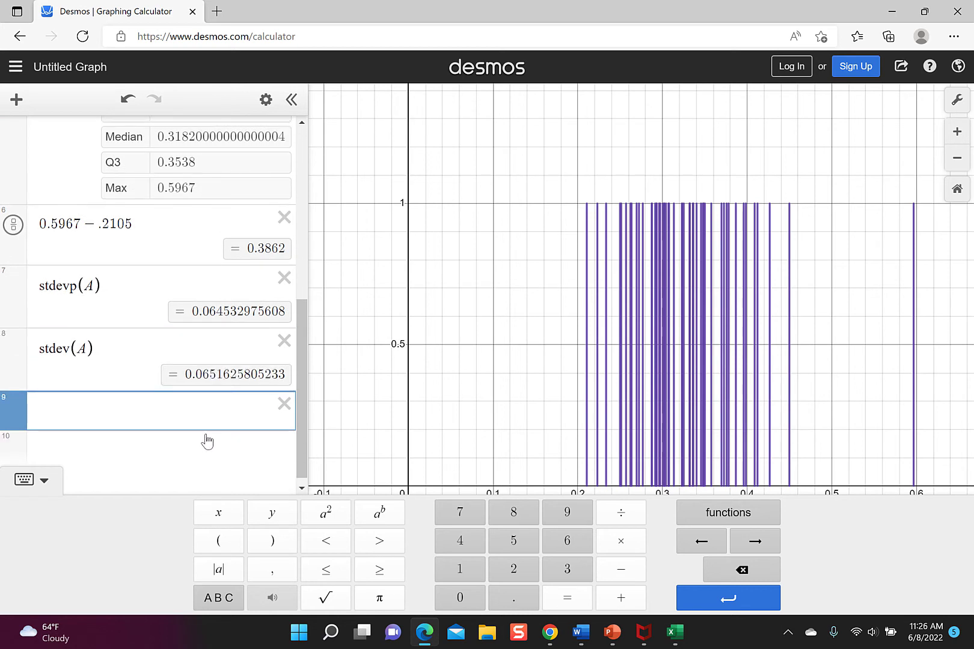
{"action": "type", "text": "."}
{"action": "type", "text": "3538"}
{"action": "type", "text": "-"}
{"action": "scroll", "coordinate": [207, 441], "scroll_direction": "up", "scroll_amount": 1}
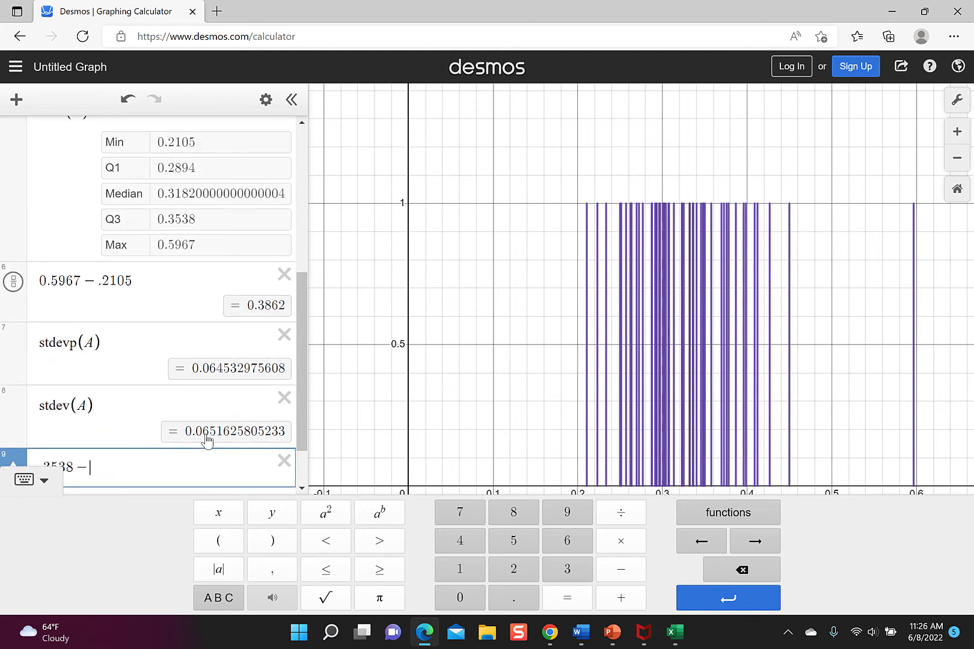
{"action": "scroll", "coordinate": [213, 441], "scroll_direction": "down", "scroll_amount": 1}
{"action": "type", "text": ".2894"}
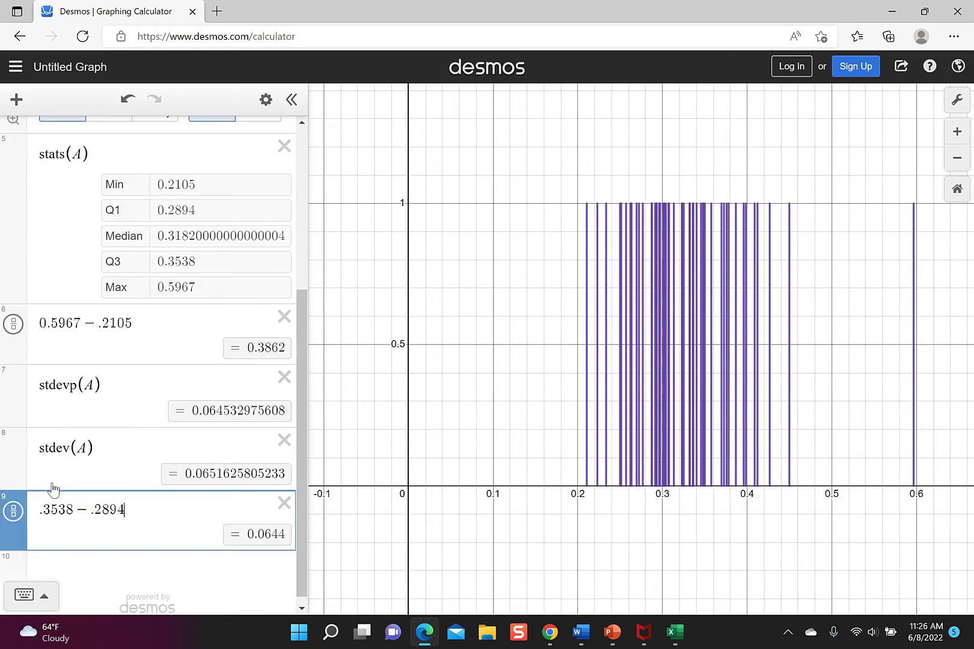
{"action": "key", "text": "Return"}
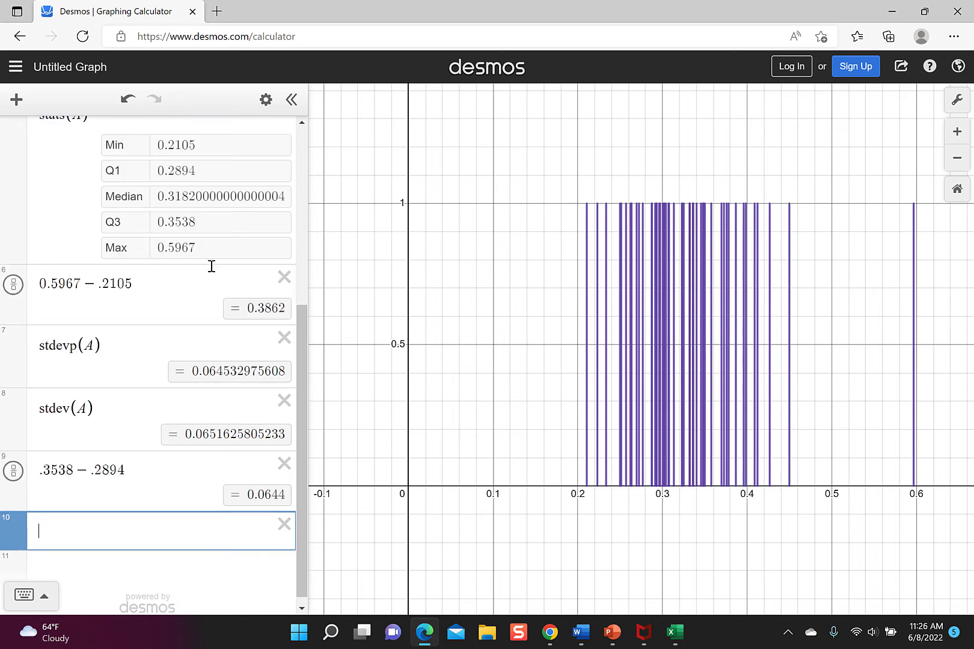
Hide the histogram in expression 4 from the graph.
{"action": "scroll", "coordinate": [332, 203], "scroll_direction": "up", "scroll_amount": 1}
{"action": "scroll", "coordinate": [152, 175], "scroll_direction": "up", "scroll_amount": 4}
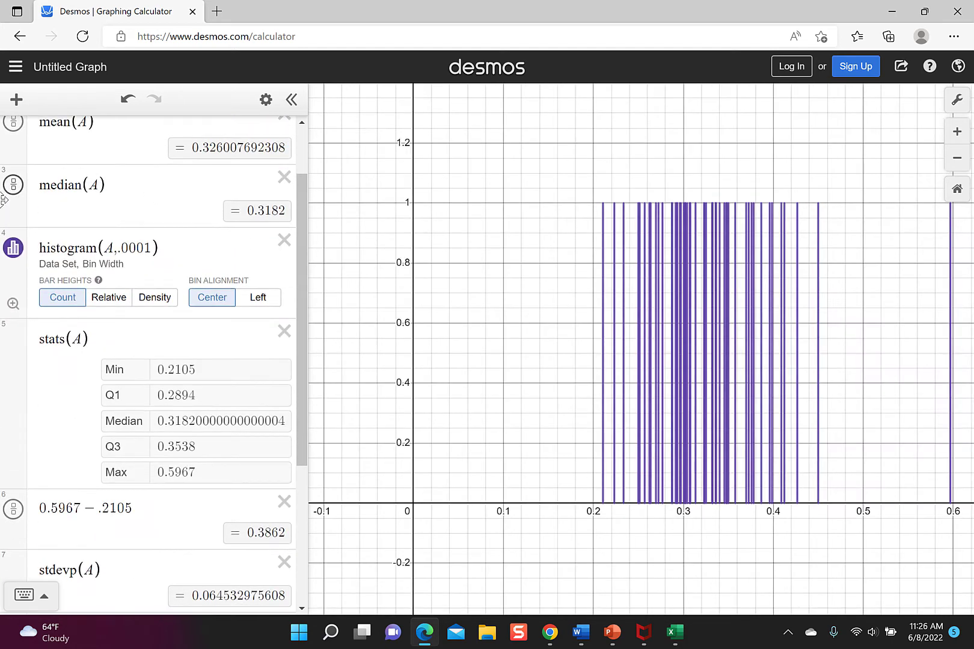
{"action": "left_click", "coordinate": [14, 249]}
Create a box plot of the list with boxplot(A) in expression 10 and fit the graph window to it.
{"action": "scroll", "coordinate": [76, 246], "scroll_direction": "down", "scroll_amount": 4}
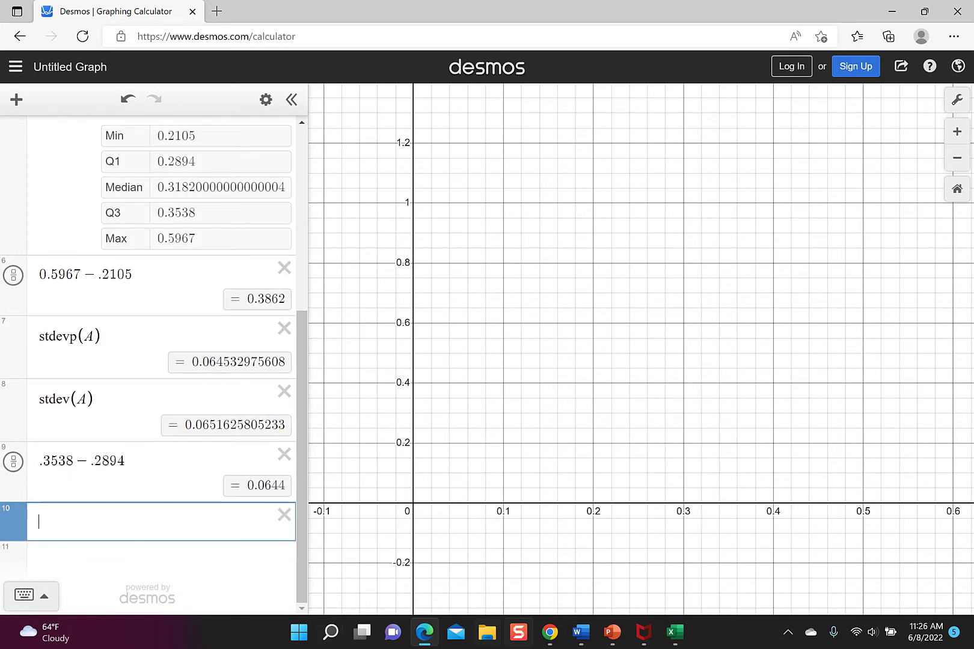
{"action": "type", "text": "box"}
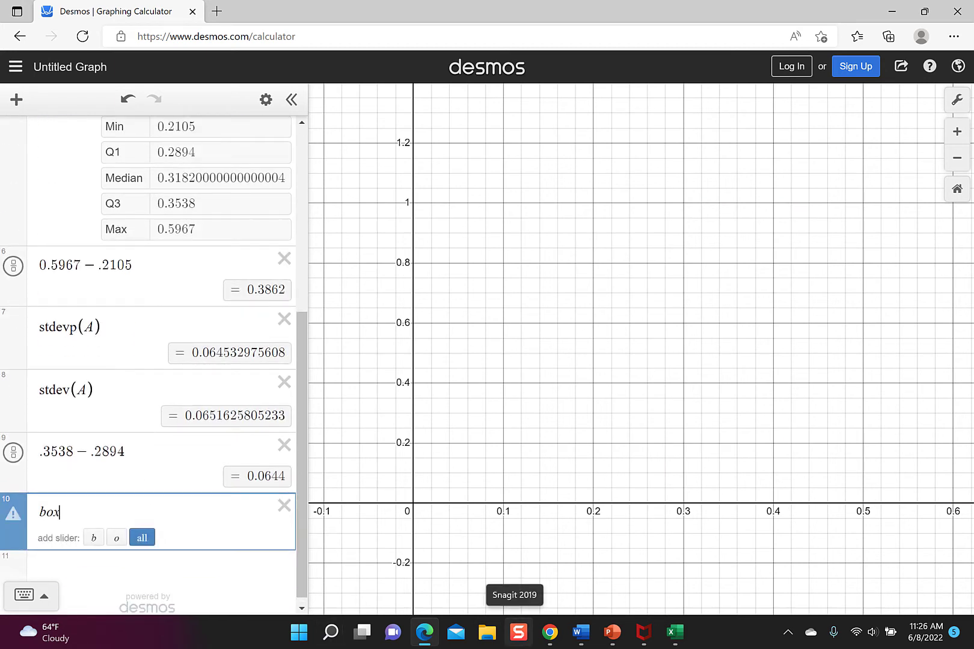
{"action": "type", "text": "plot(A"}
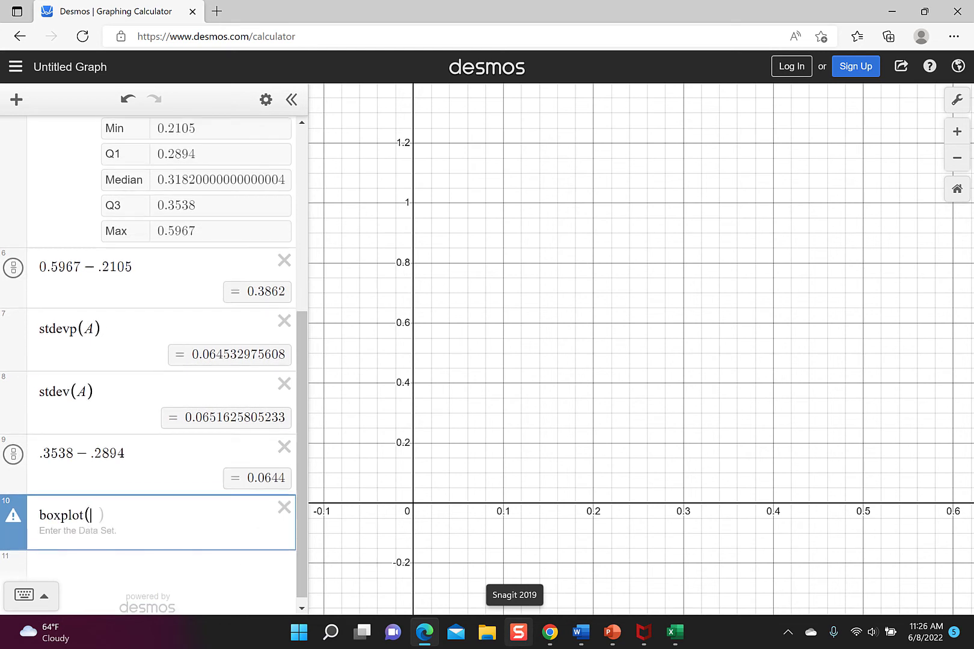
{"action": "type", "text": ")"}
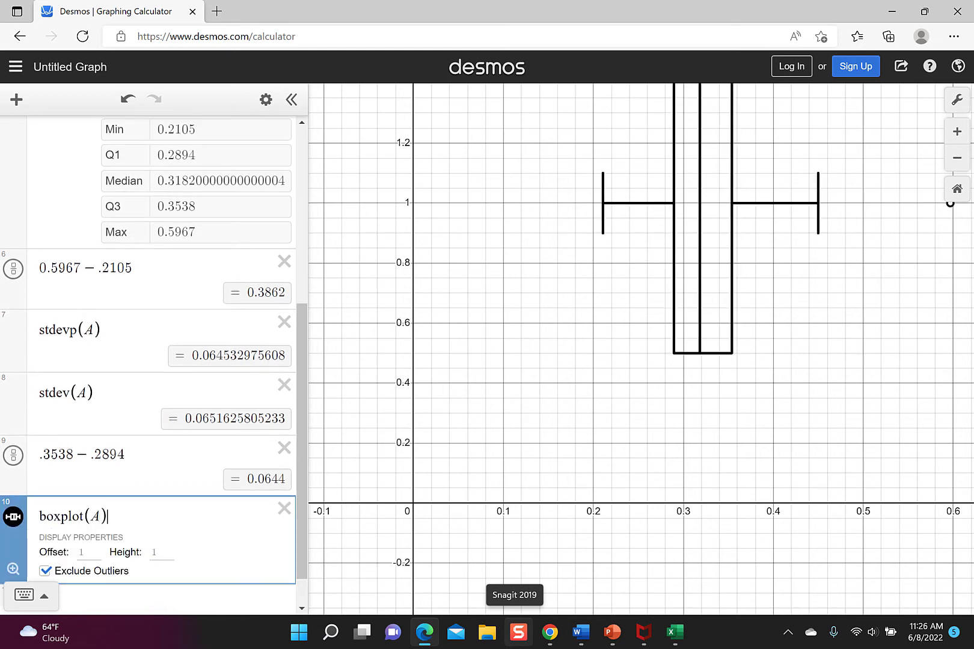
{"action": "left_click", "coordinate": [13, 569]}
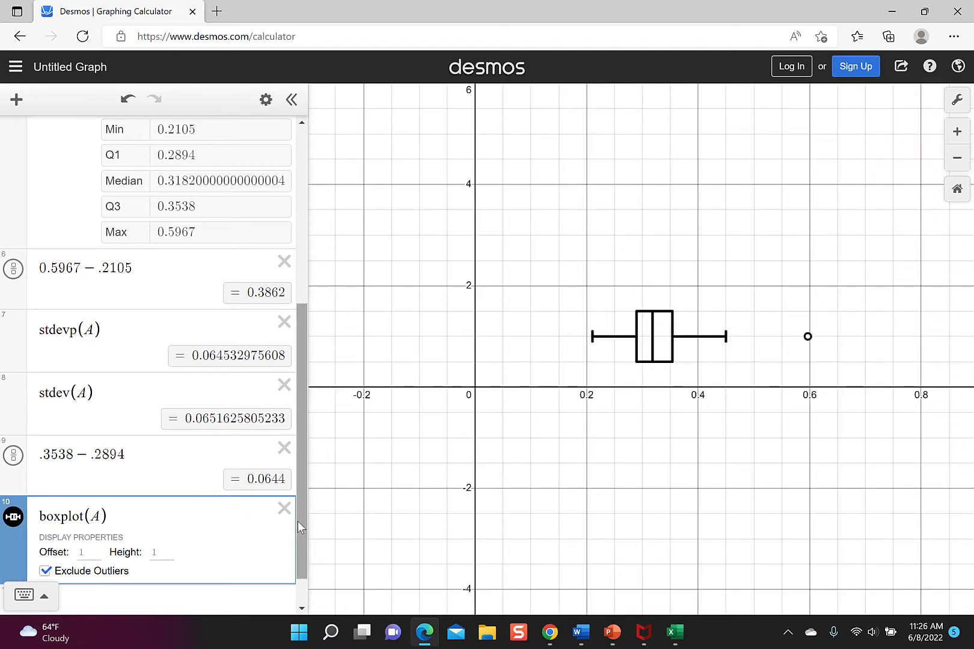
Compare the box plot with outliers included and excluded, ending with Exclude Outliers enabled.
{"action": "left_click_drag", "start_coordinate": [298, 537], "coordinate": [301, 561]}
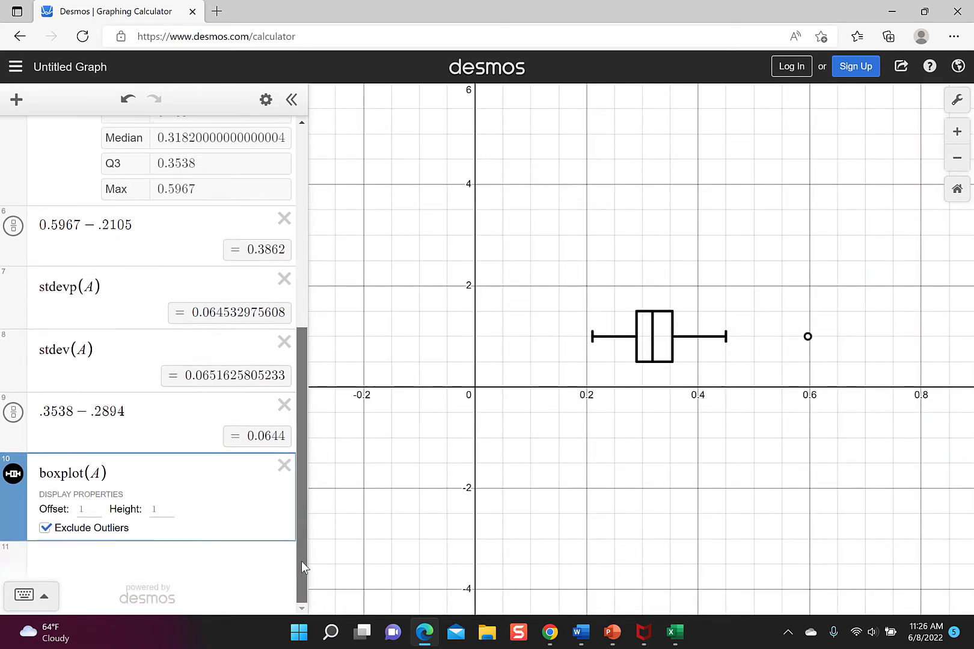
{"action": "left_click", "coordinate": [46, 528]}
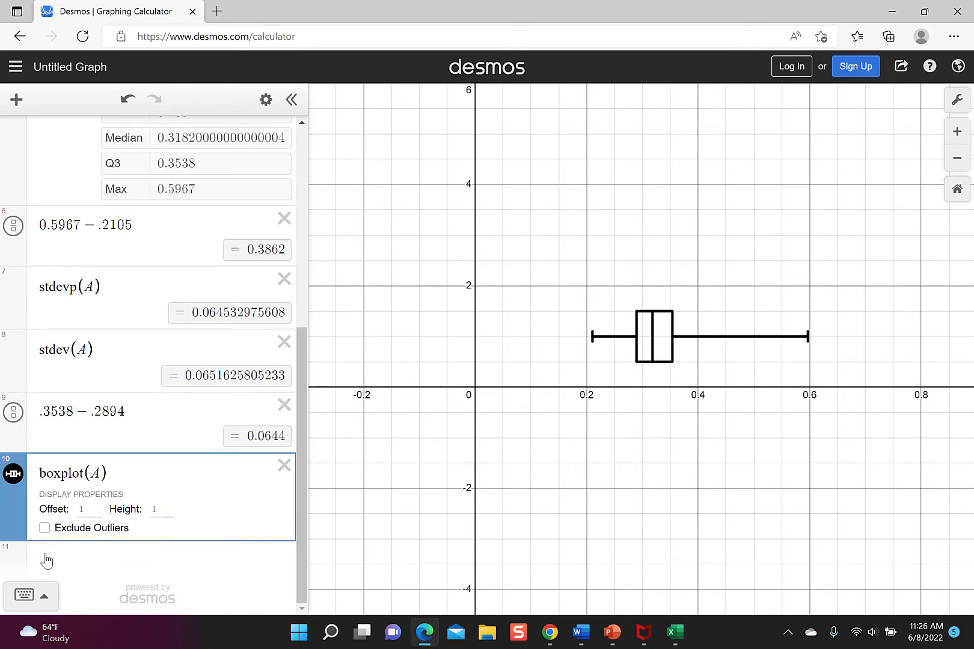
{"action": "left_click", "coordinate": [46, 530]}
{"action": "left_click", "coordinate": [45, 527]}
{"action": "left_click", "coordinate": [45, 528]}
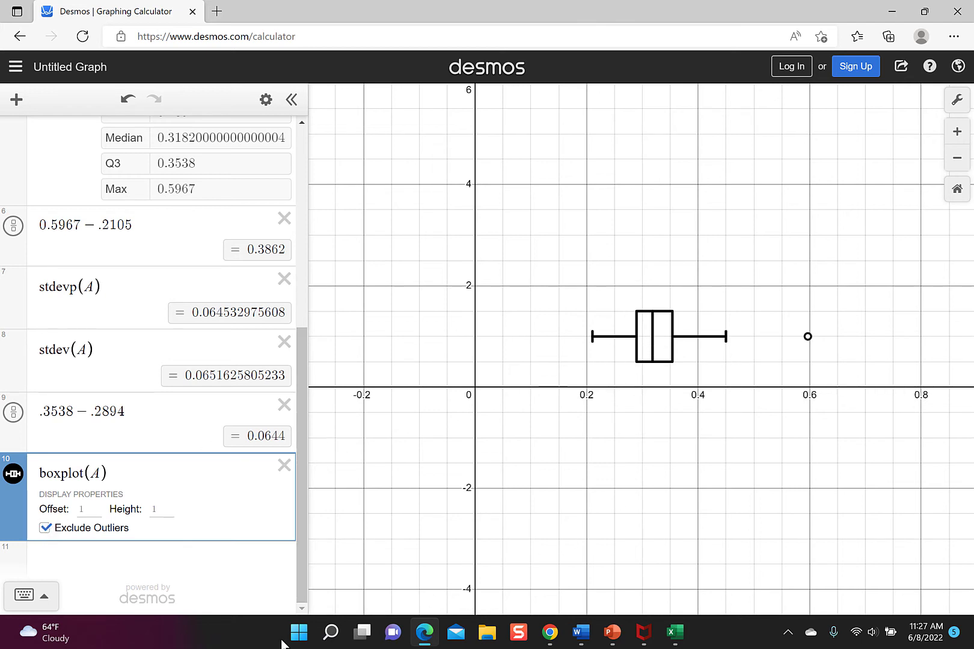
Capture the box plot together with its axes using the Snipping Tool.
{"action": "left_click", "coordinate": [331, 635]}
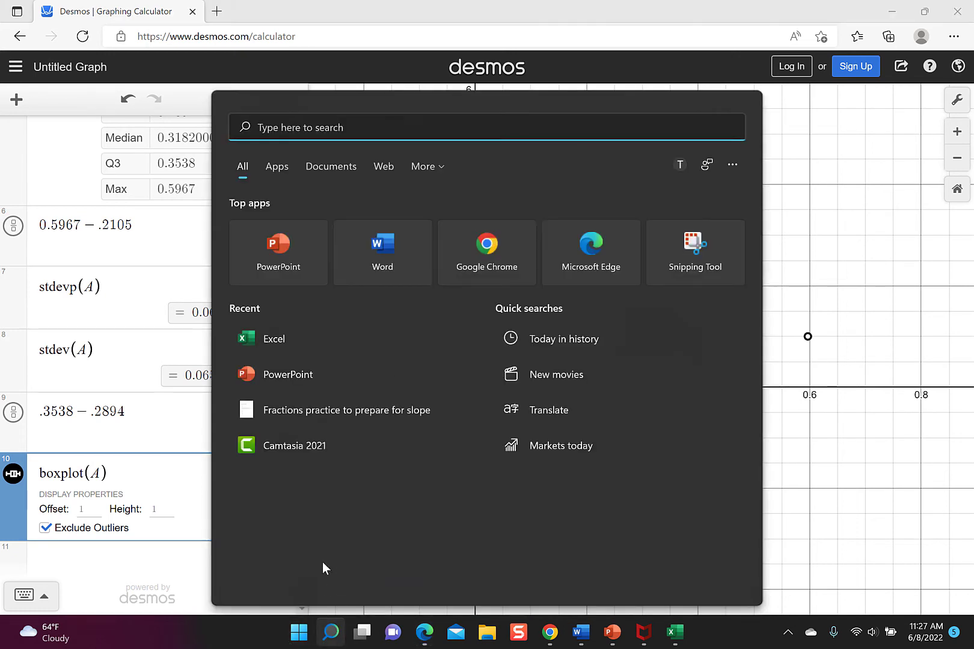
{"action": "left_click", "coordinate": [691, 257]}
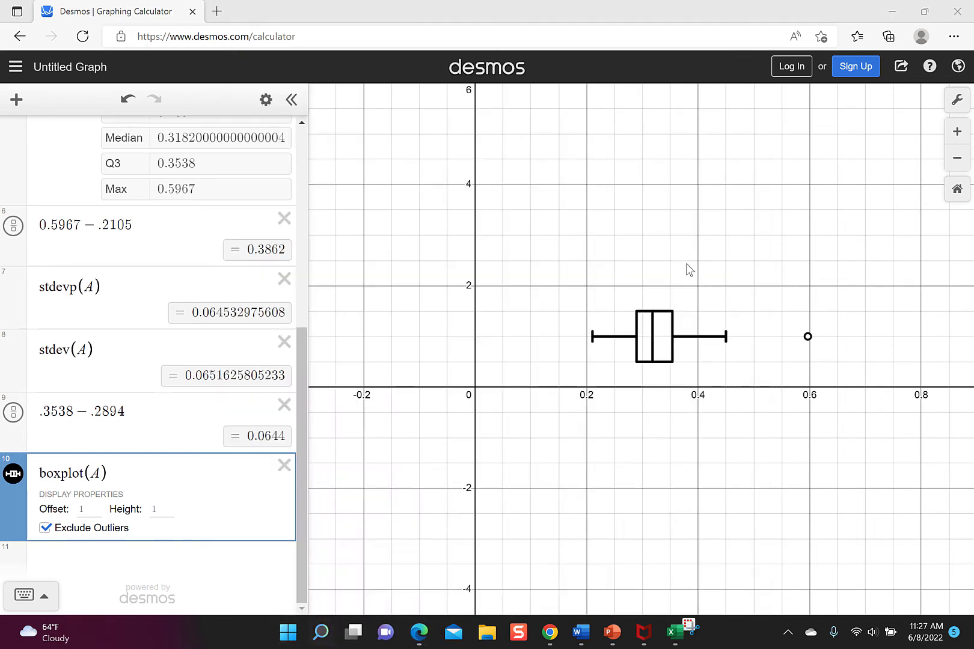
{"action": "left_click_drag", "start_coordinate": [583, 245], "coordinate": [868, 420]}
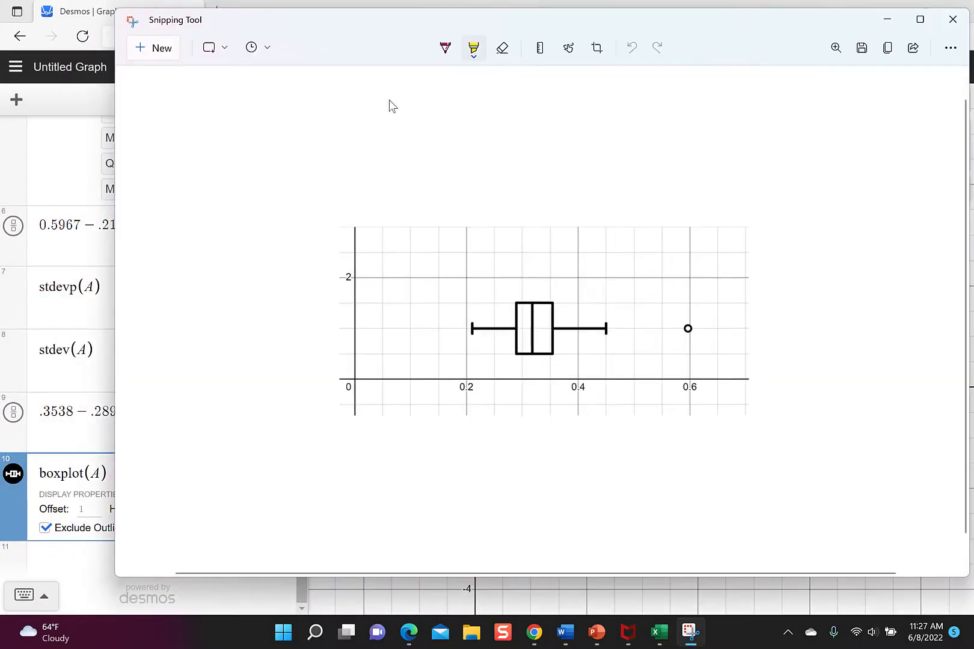
Switch to Word and paste the captured box plot under question 2c.
{"action": "left_click", "coordinate": [565, 633]}
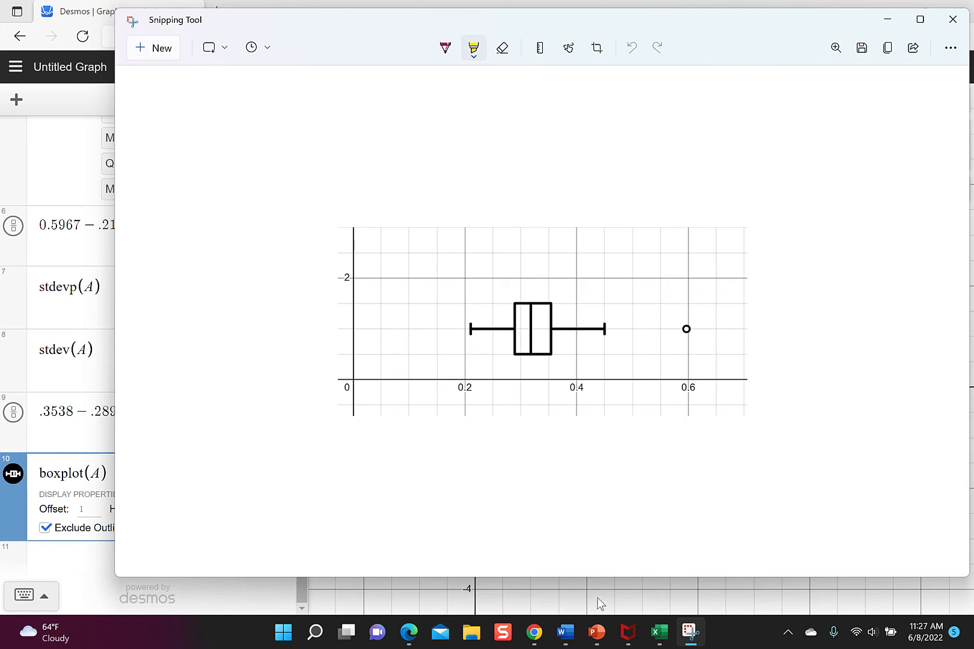
{"action": "left_click", "coordinate": [573, 640]}
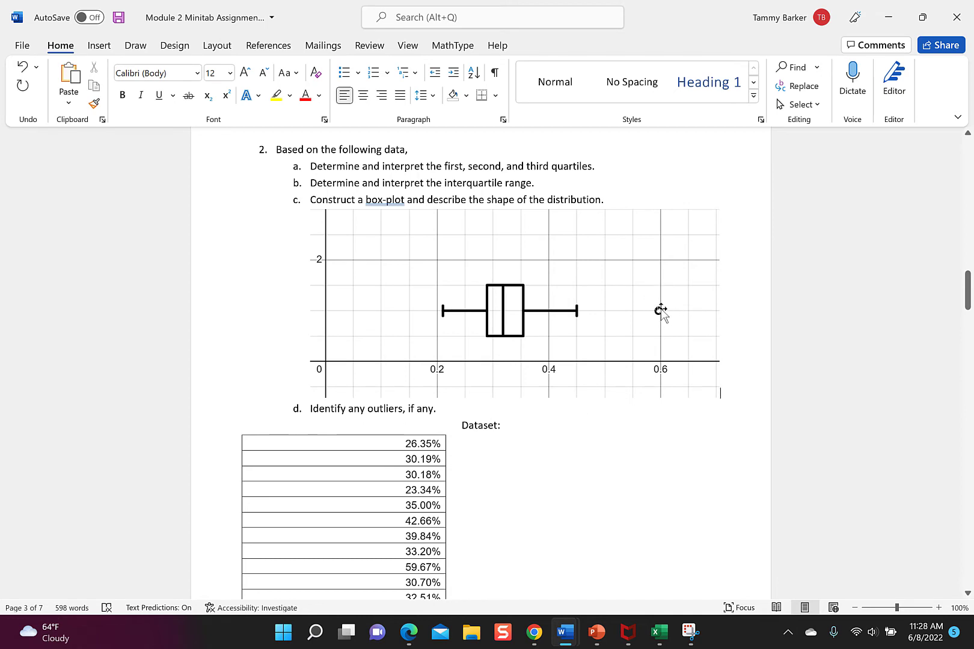
{"action": "scroll", "coordinate": [394, 289], "scroll_direction": "up", "scroll_amount": 3}
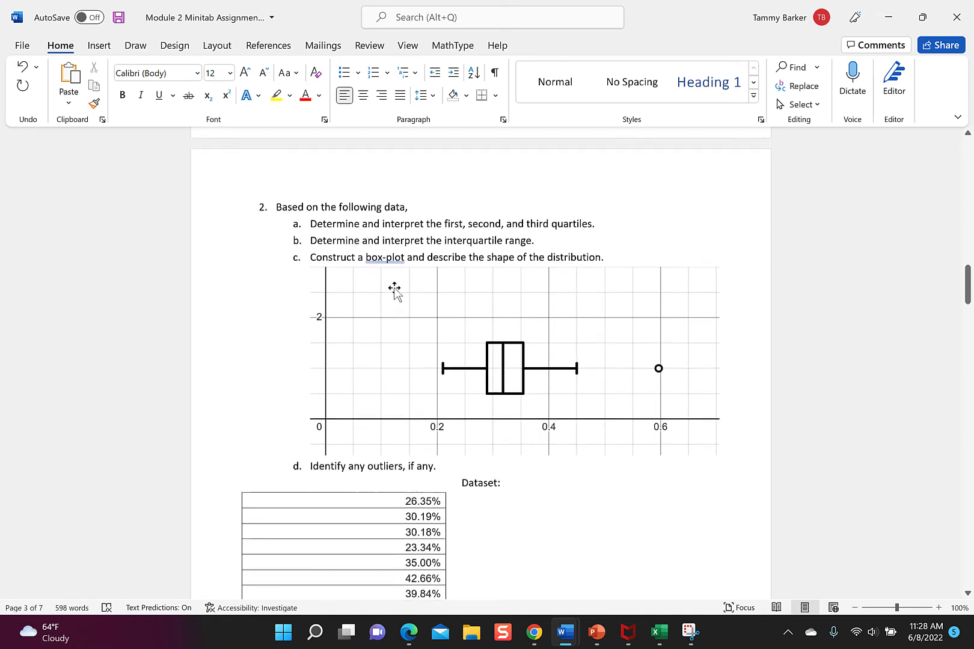
{"action": "scroll", "coordinate": [389, 380], "scroll_direction": "up", "scroll_amount": 15}
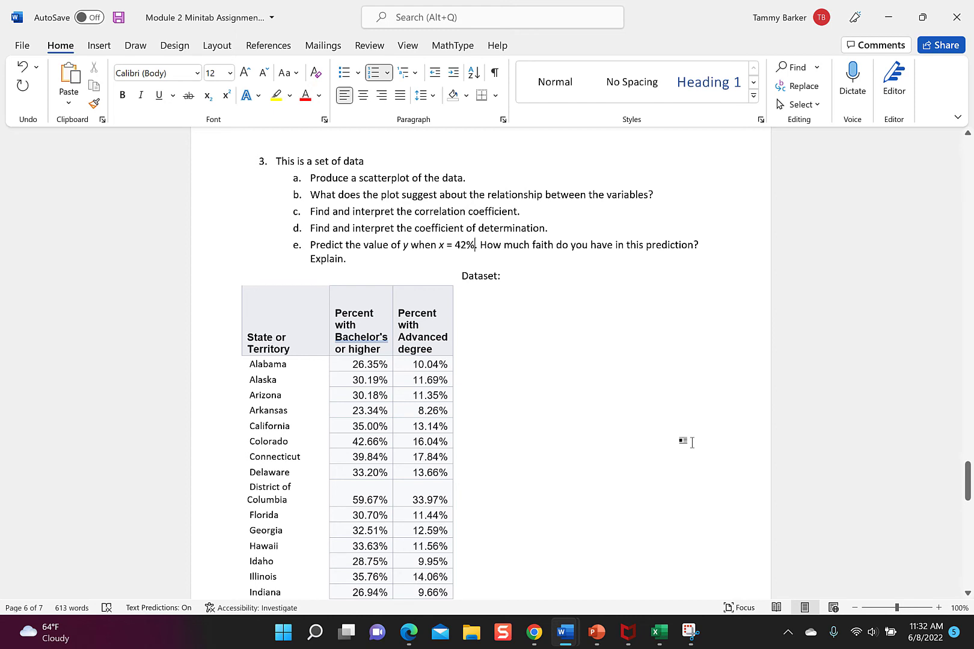
Copy the values of the Bachelor's and Advanced degree columns in question 3's dataset, from Alabama to Wyoming.
{"action": "scroll", "coordinate": [671, 443], "scroll_direction": "down", "scroll_amount": 2}
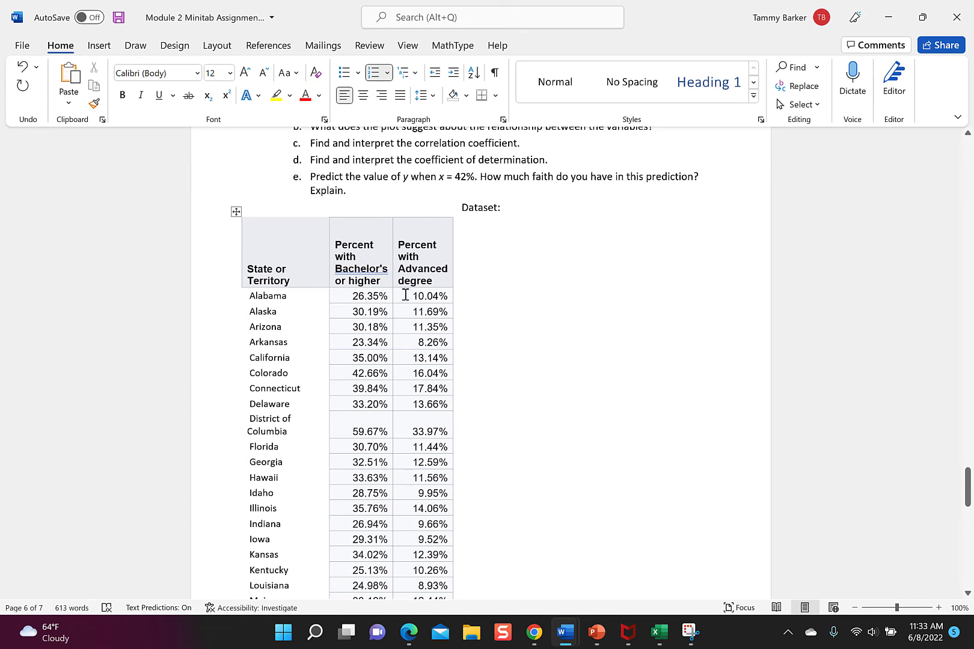
{"action": "left_click_drag", "start_coordinate": [347, 296], "coordinate": [419, 561]}
{"action": "left_click_drag", "start_coordinate": [421, 604], "coordinate": [438, 397]}
{"action": "key", "text": "ctrl+c"}
Switch to Excel and paste the two percentage columns into a new worksheet starting at cell A1.
{"action": "mouse_move", "coordinate": [669, 634]}
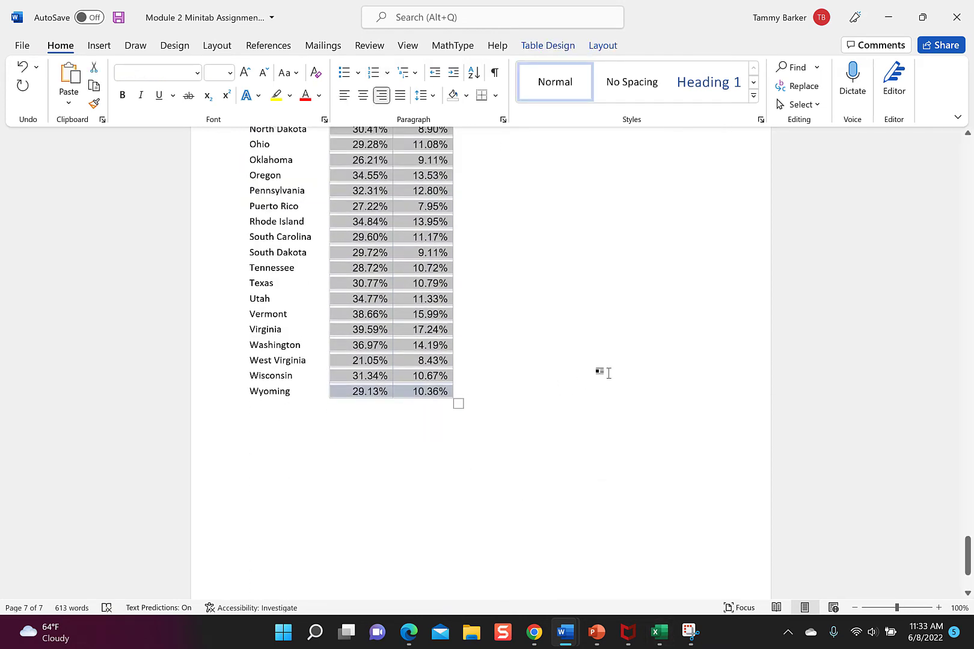
{"action": "left_click", "coordinate": [657, 635]}
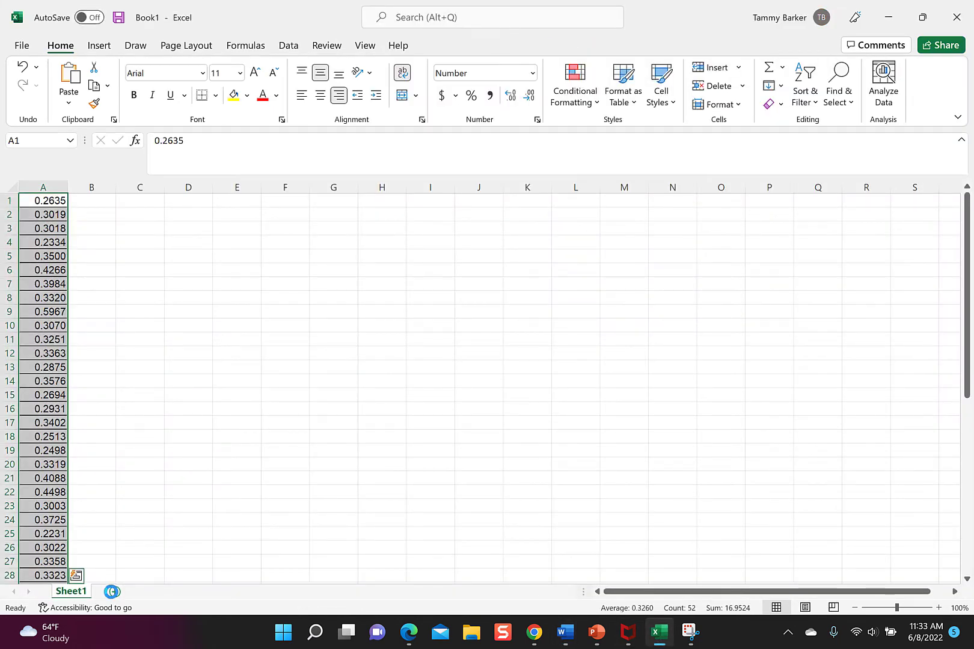
{"action": "left_click", "coordinate": [115, 591]}
{"action": "key", "text": "ctrl+v"}
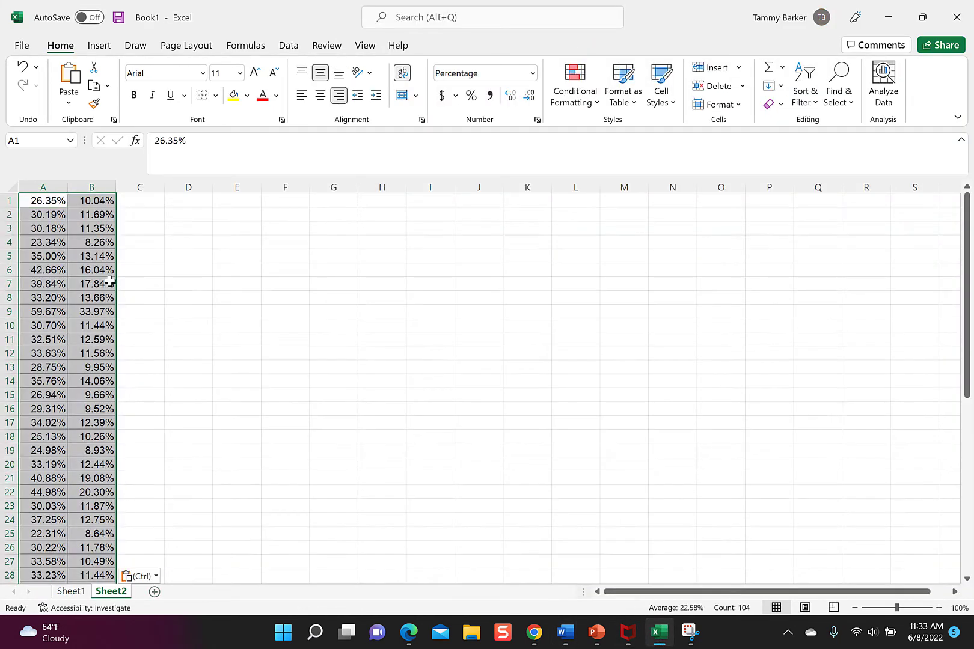
Format columns A and B as Number with 4 decimal places.
{"action": "left_click_drag", "start_coordinate": [50, 187], "coordinate": [88, 189]}
{"action": "right_click", "coordinate": [89, 190]}
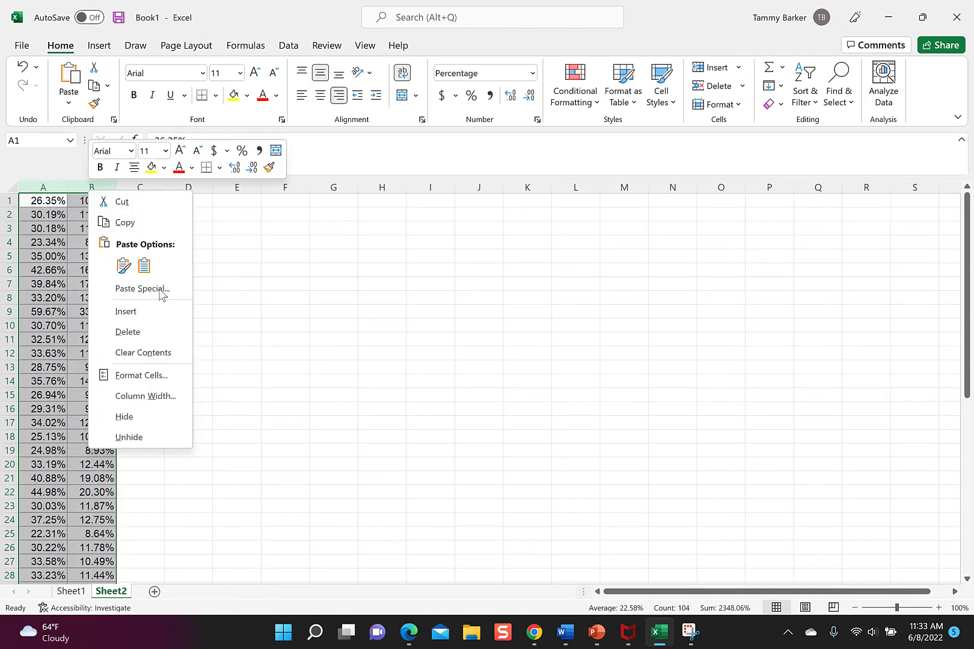
{"action": "left_click", "coordinate": [144, 375]}
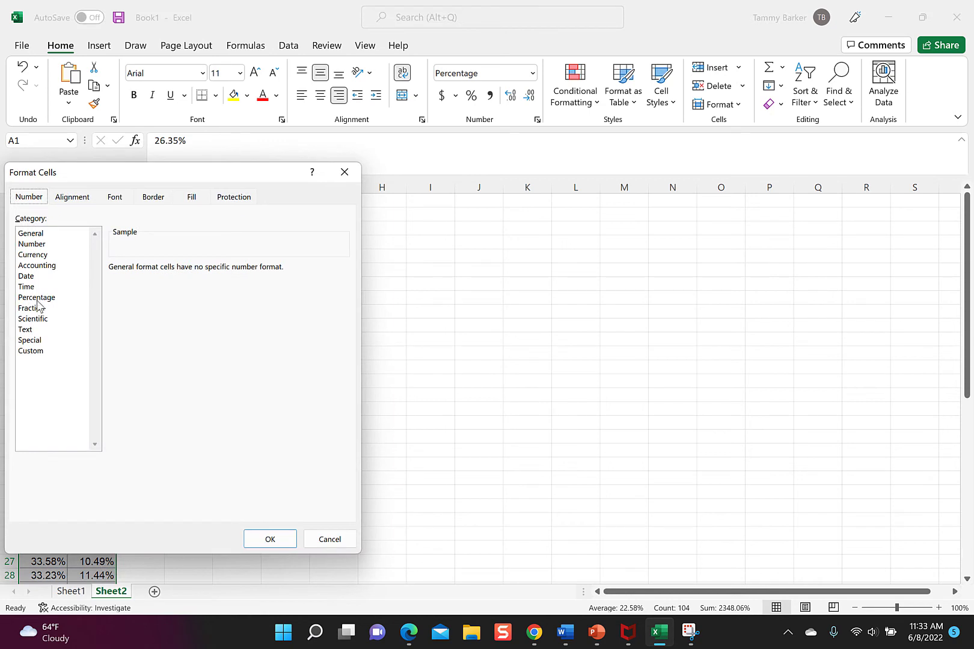
{"action": "left_click", "coordinate": [40, 245]}
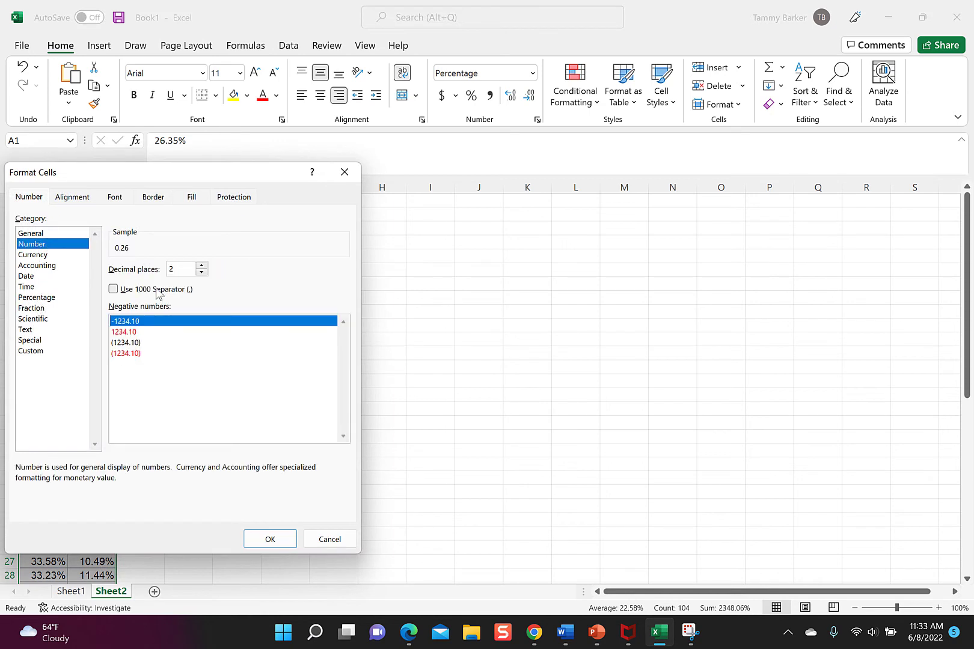
{"action": "left_click", "coordinate": [202, 265]}
{"action": "left_click", "coordinate": [202, 265]}
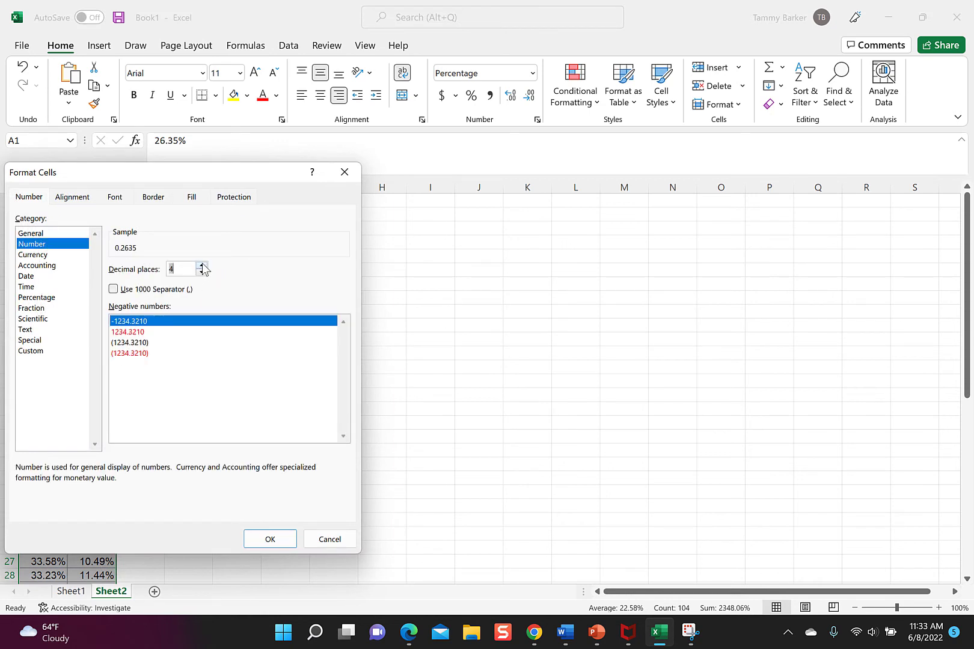
{"action": "left_click", "coordinate": [270, 539]}
Copy both decimal columns down to row 52, switch to Desmos and paste them as a table in expression 11.
{"action": "left_click_drag", "start_coordinate": [95, 266], "coordinate": [96, 518]}
{"action": "right_click", "coordinate": [96, 518]}
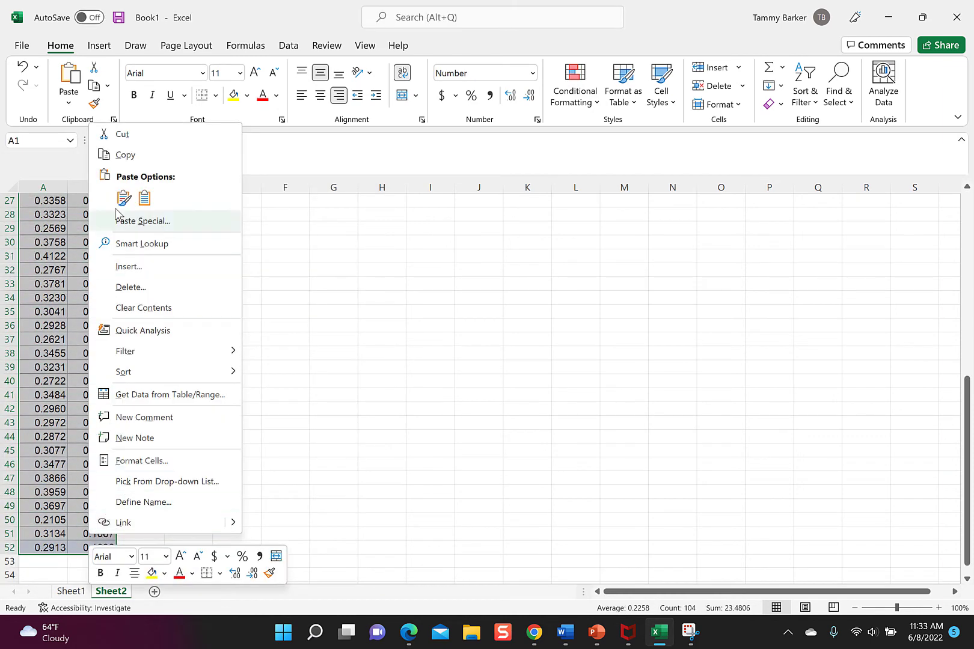
{"action": "left_click", "coordinate": [123, 155]}
{"action": "key", "text": "alt+Tab"}
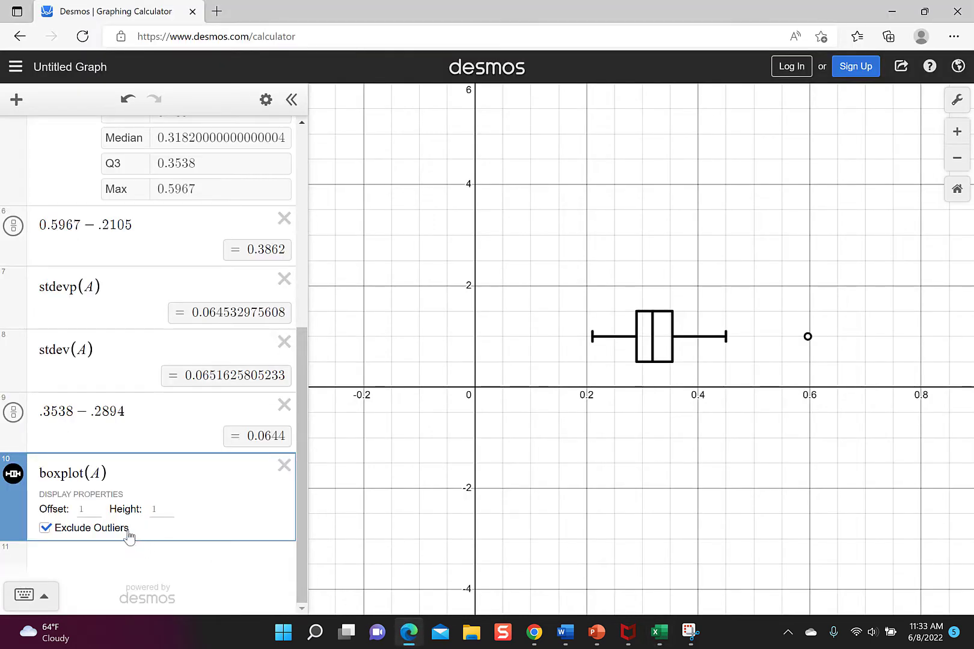
{"action": "left_click", "coordinate": [95, 569]}
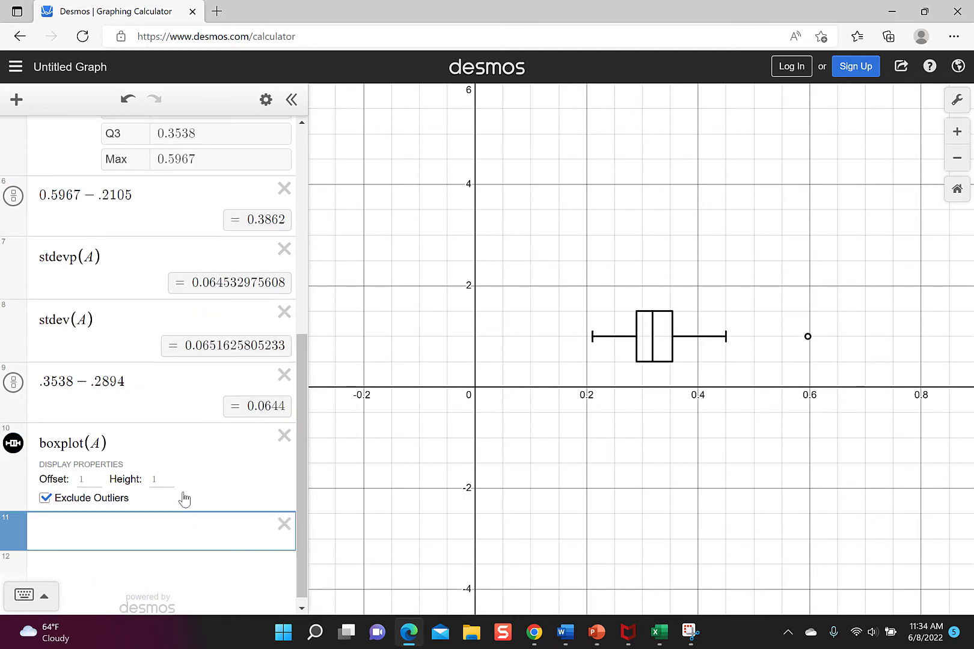
{"action": "key", "text": "ctrl+v"}
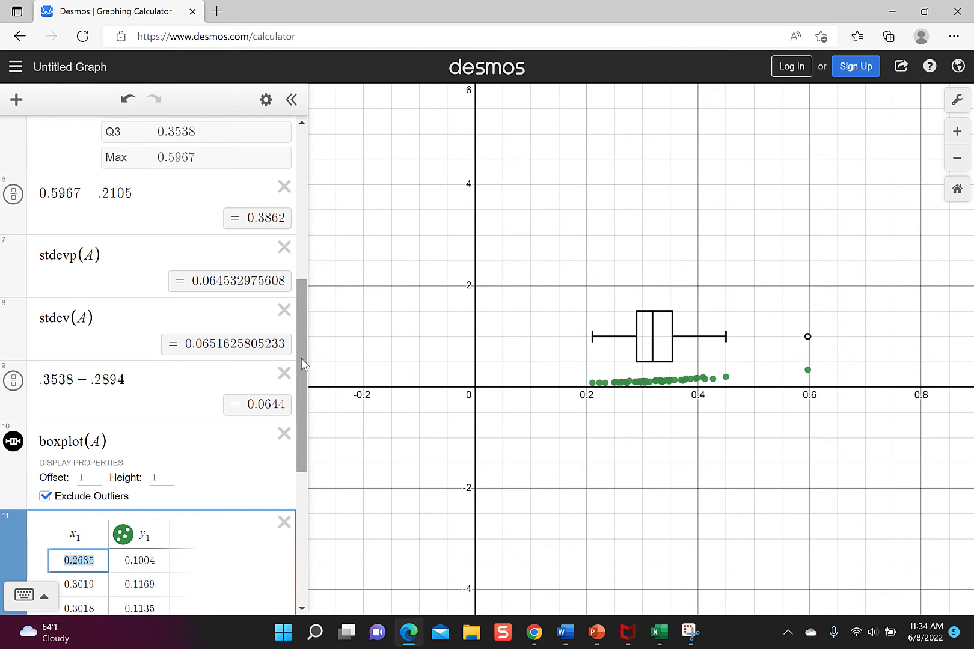
Hide the box plot in expression 10 and fit the graph window to the table's scatterplot.
{"action": "left_click_drag", "start_coordinate": [301, 358], "coordinate": [295, 480]}
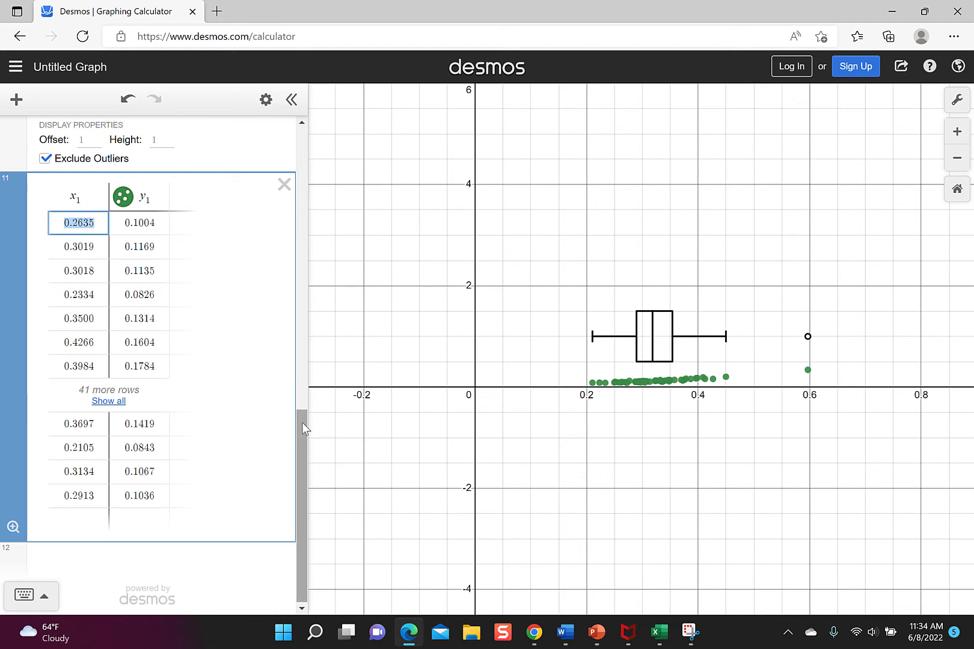
{"action": "left_click_drag", "start_coordinate": [308, 414], "coordinate": [315, 270]}
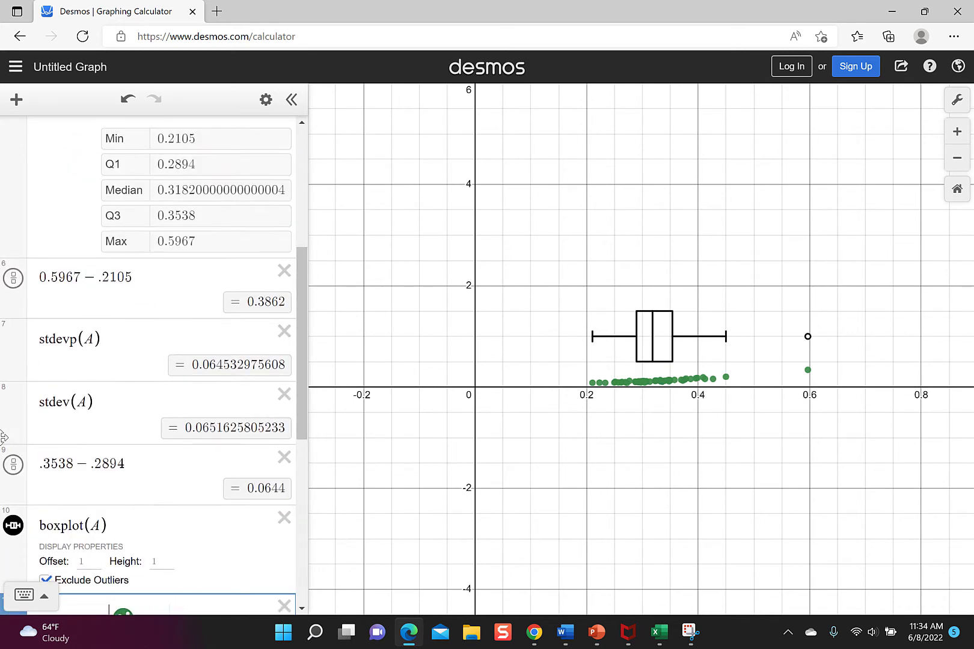
{"action": "left_click", "coordinate": [14, 527]}
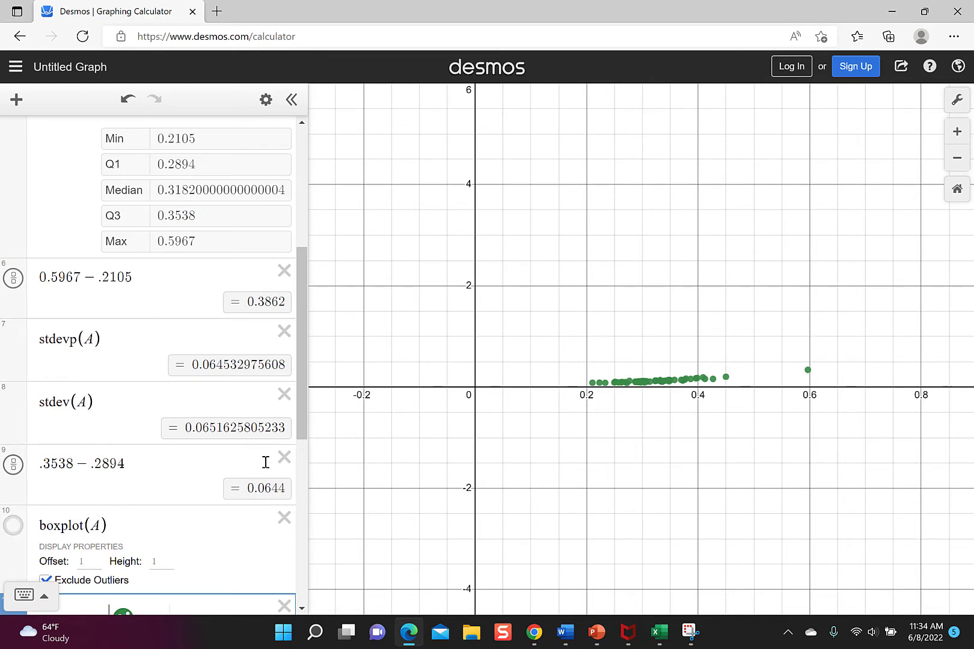
{"action": "left_click_drag", "start_coordinate": [299, 352], "coordinate": [299, 518]}
{"action": "left_click", "coordinate": [12, 527]}
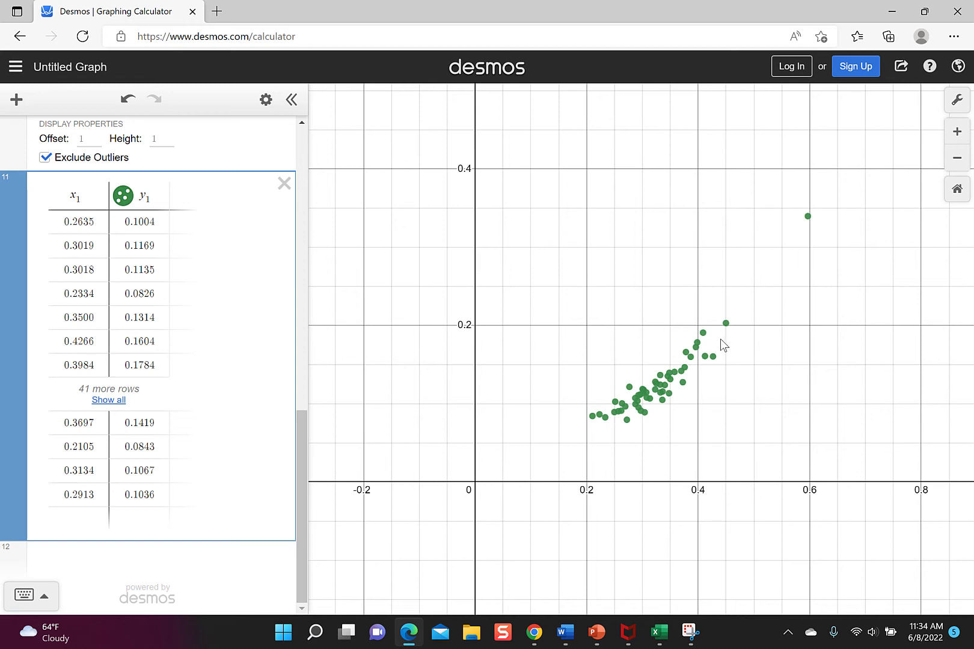
Add the linear regression y_1 ~ ax_1 + b for the table data in expression 12.
{"action": "left_click", "coordinate": [187, 559]}
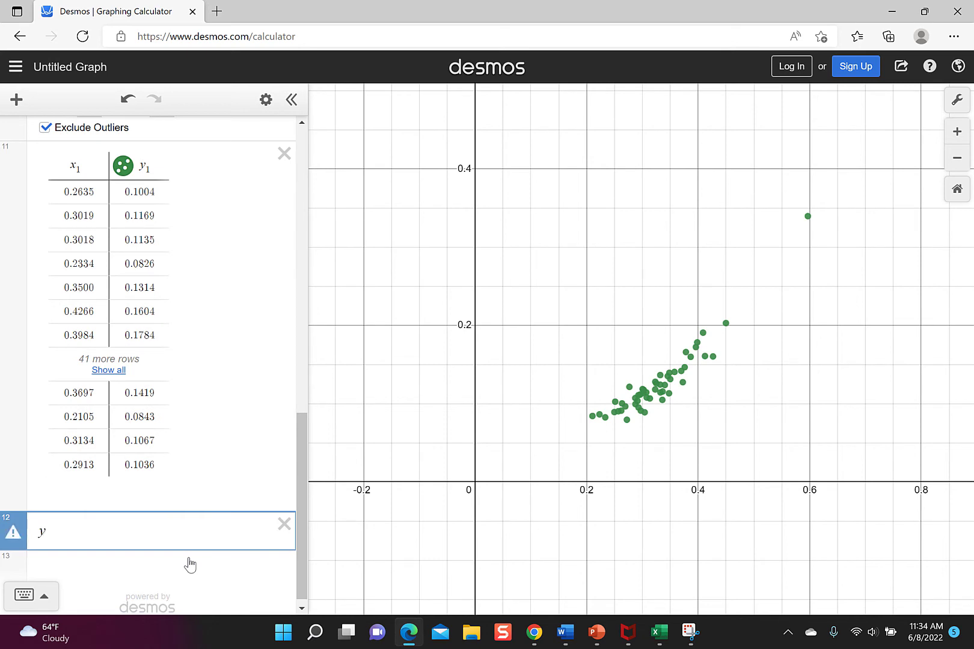
{"action": "type", "text": "y_1"}
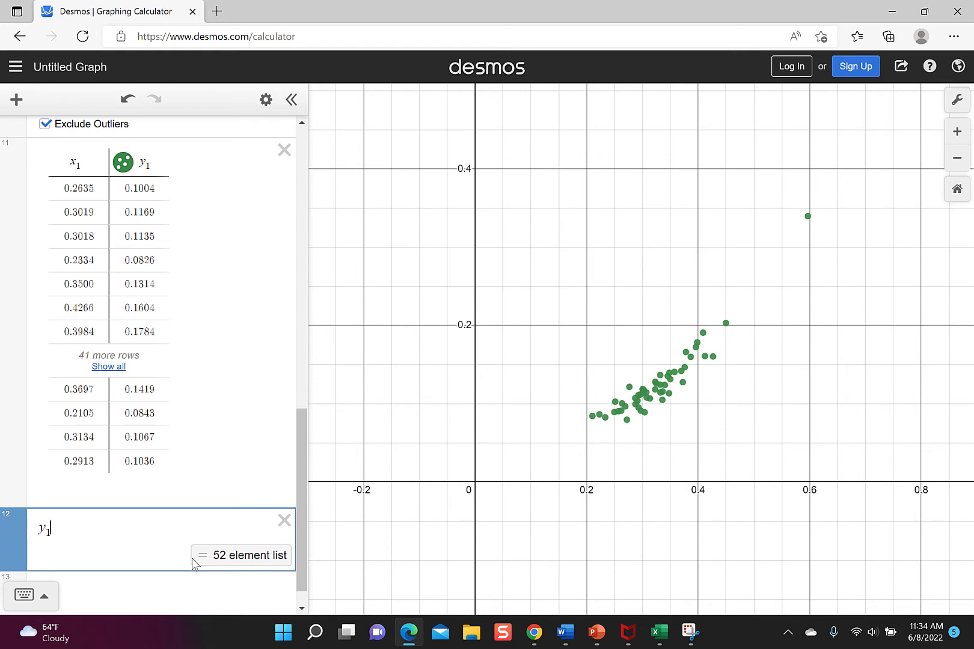
{"action": "type", "text": "~"}
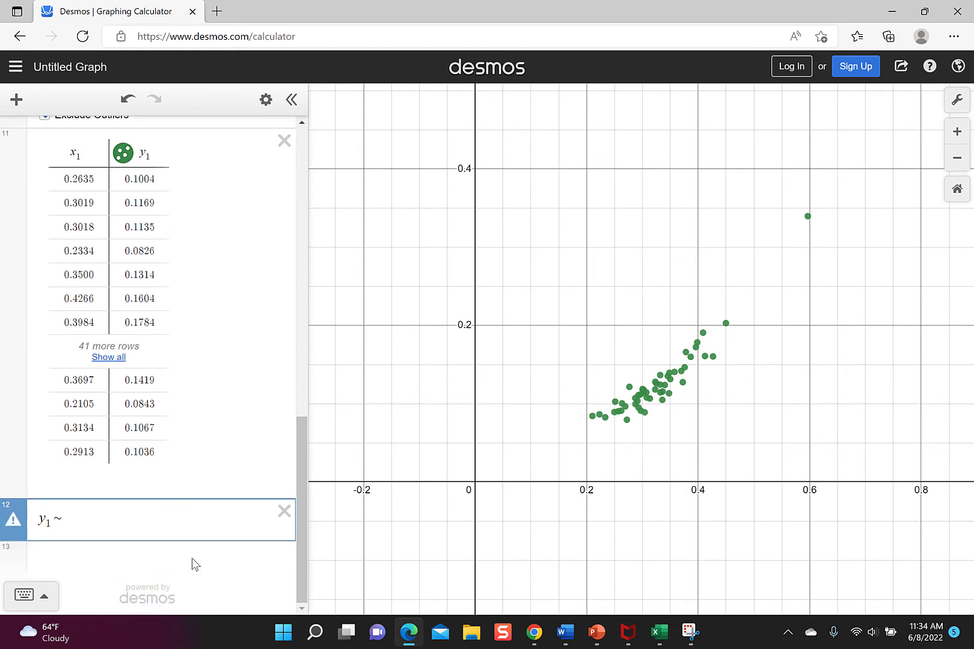
{"action": "left_click", "coordinate": [41, 595]}
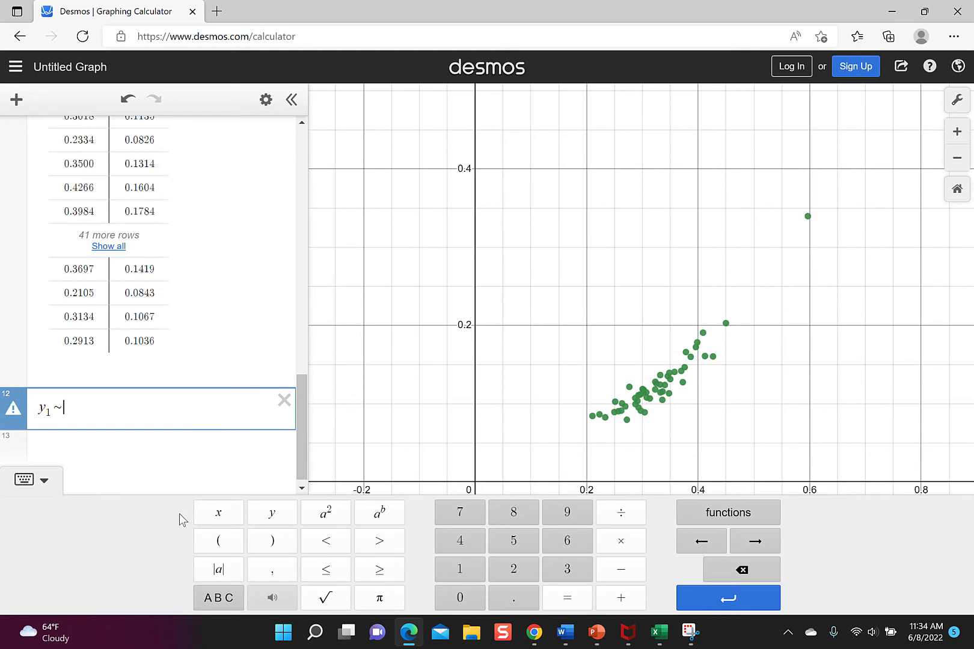
{"action": "left_click", "coordinate": [218, 600]}
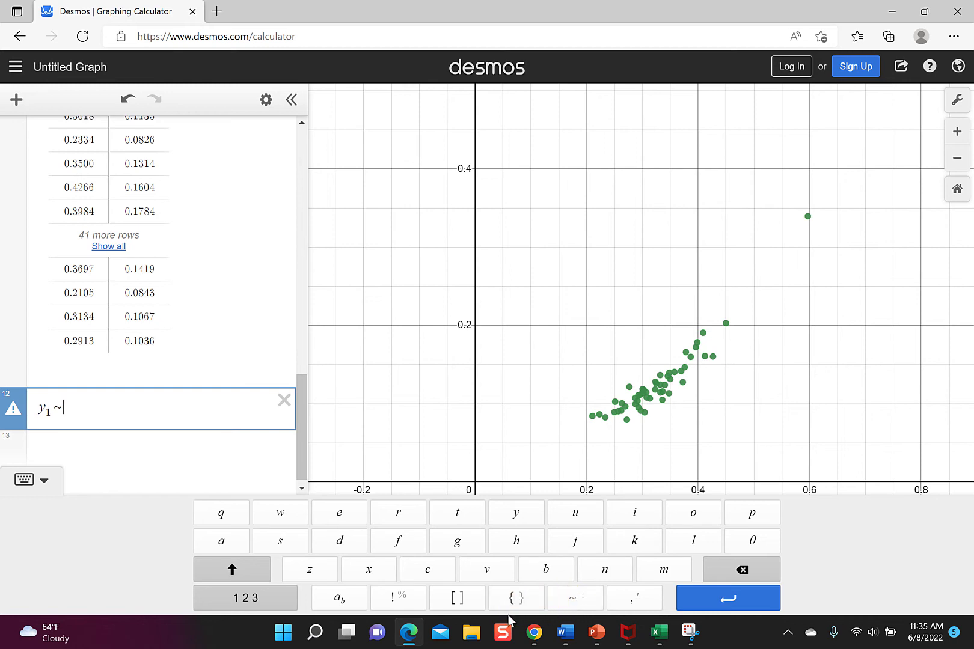
{"action": "type", "text": "ax"}
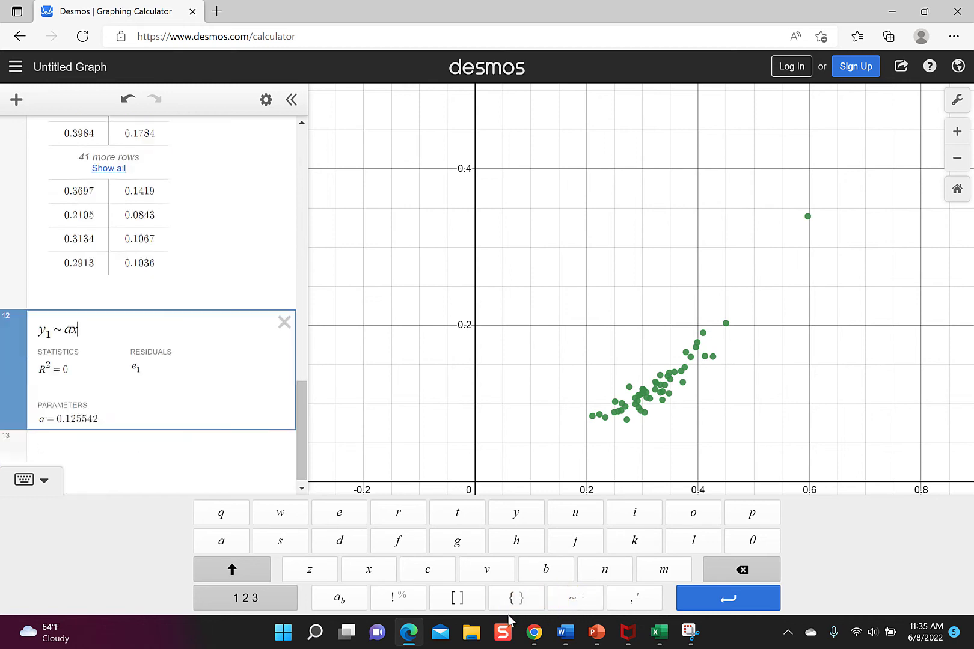
{"action": "type", "text": "1 + "}
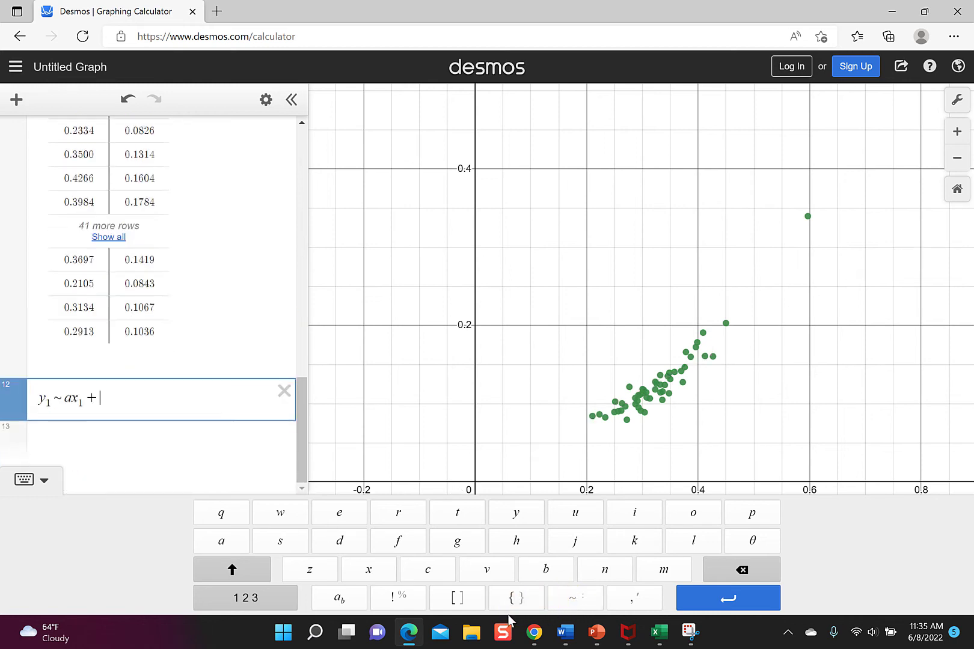
{"action": "type", "text": "b"}
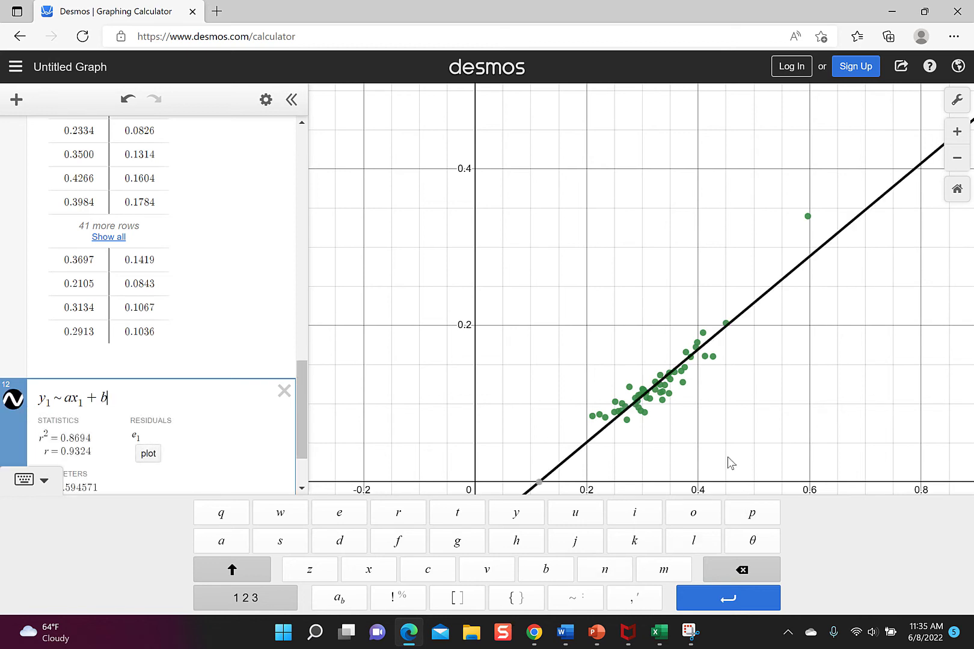
{"action": "left_click", "coordinate": [30, 481]}
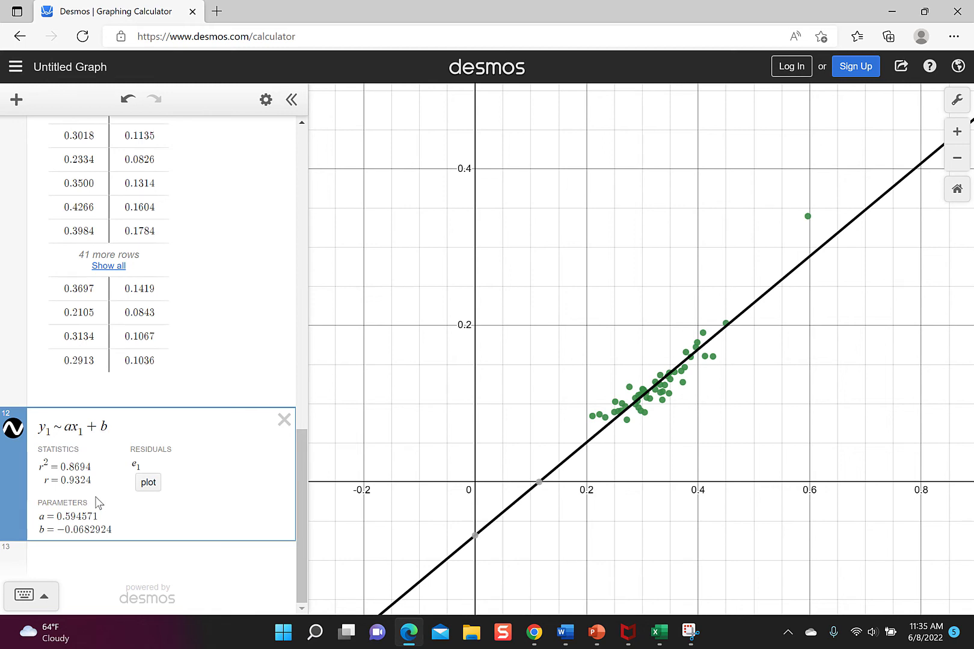
{"action": "left_click", "coordinate": [13, 432]}
Check question 3 in the Word assignment, return to Desmos and evaluate a(.42)+b in expression 13.
{"action": "key", "text": "alt+Tab"}
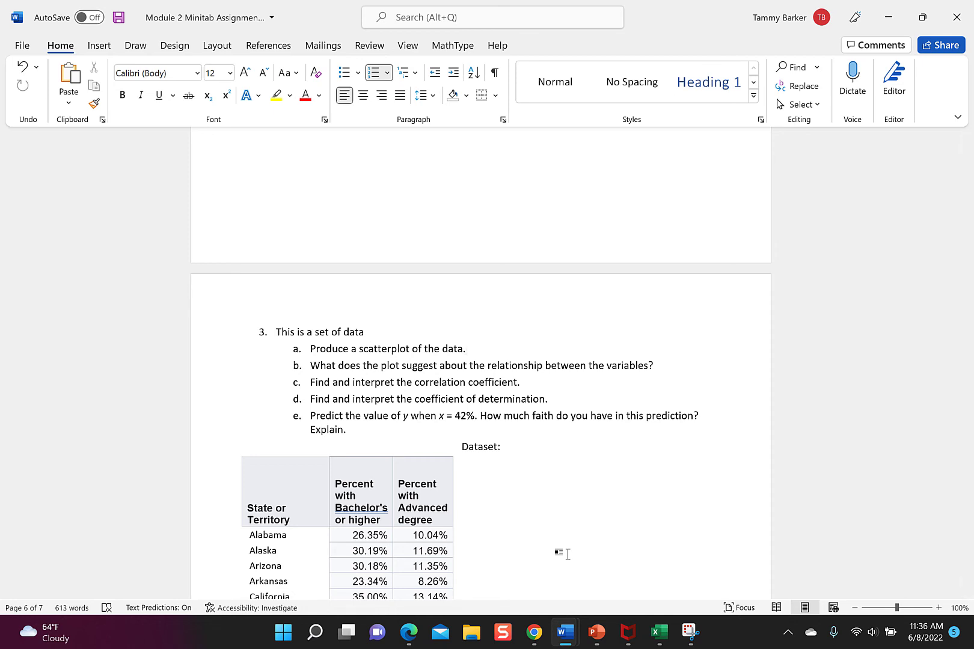
{"action": "key", "text": "alt+Tab"}
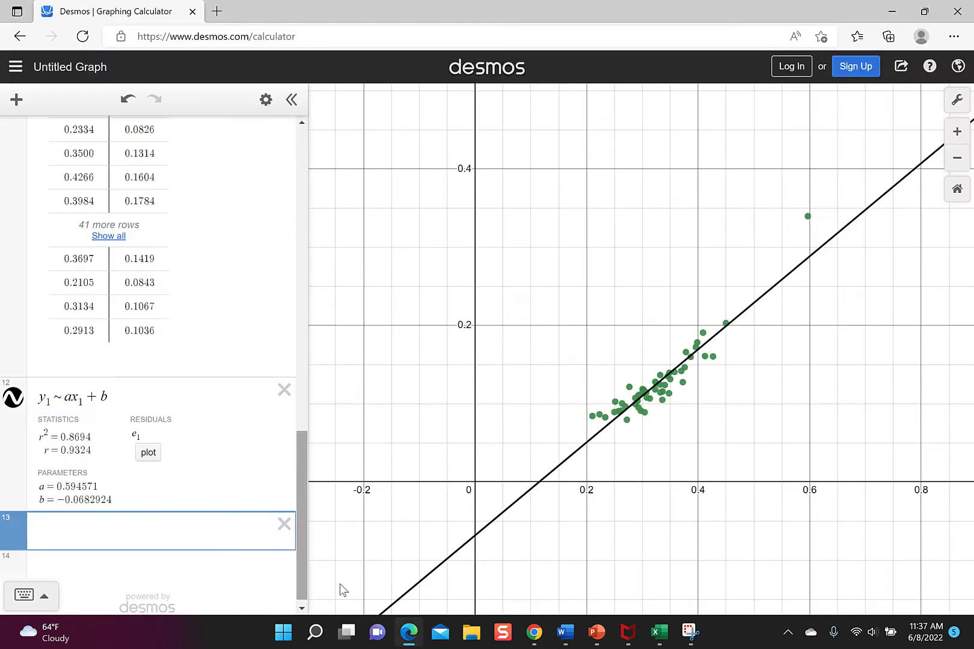
{"action": "left_click", "coordinate": [503, 633]}
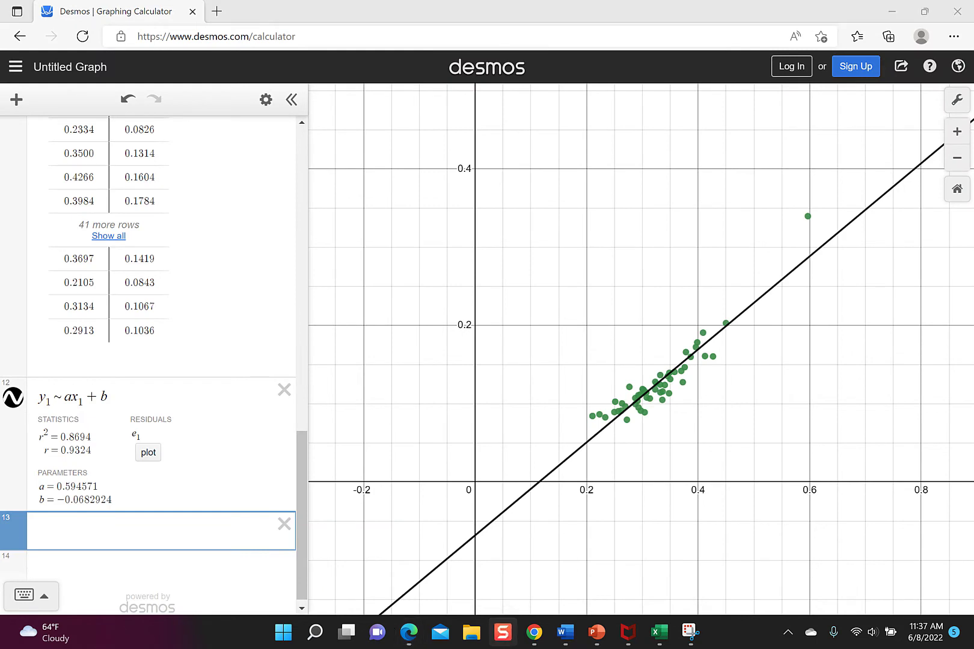
{"action": "left_click", "coordinate": [139, 557]}
{"action": "type", "text": "a(.42)"}
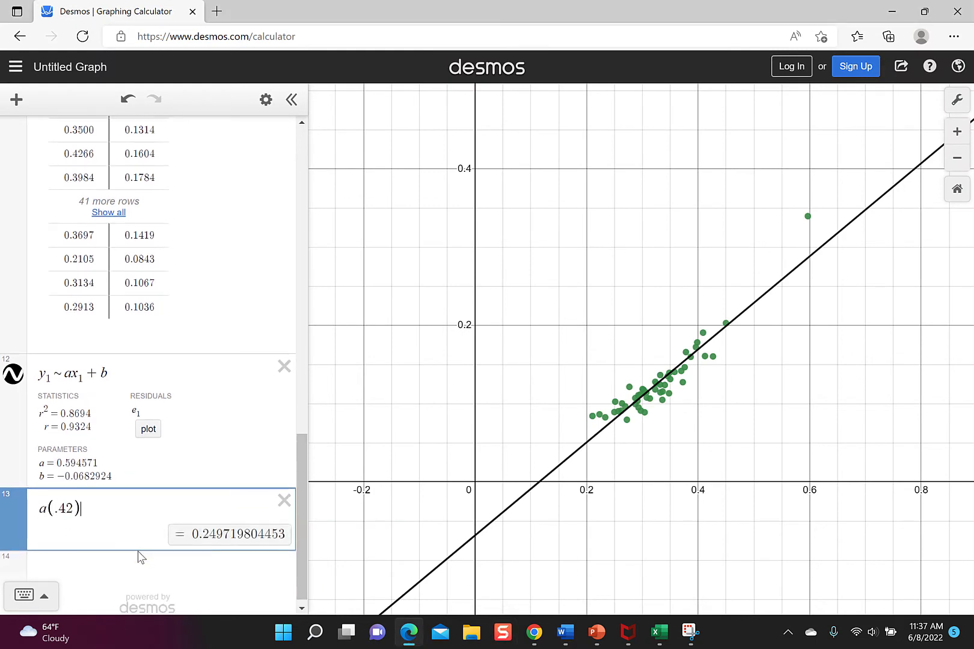
{"action": "type", "text": "+b"}
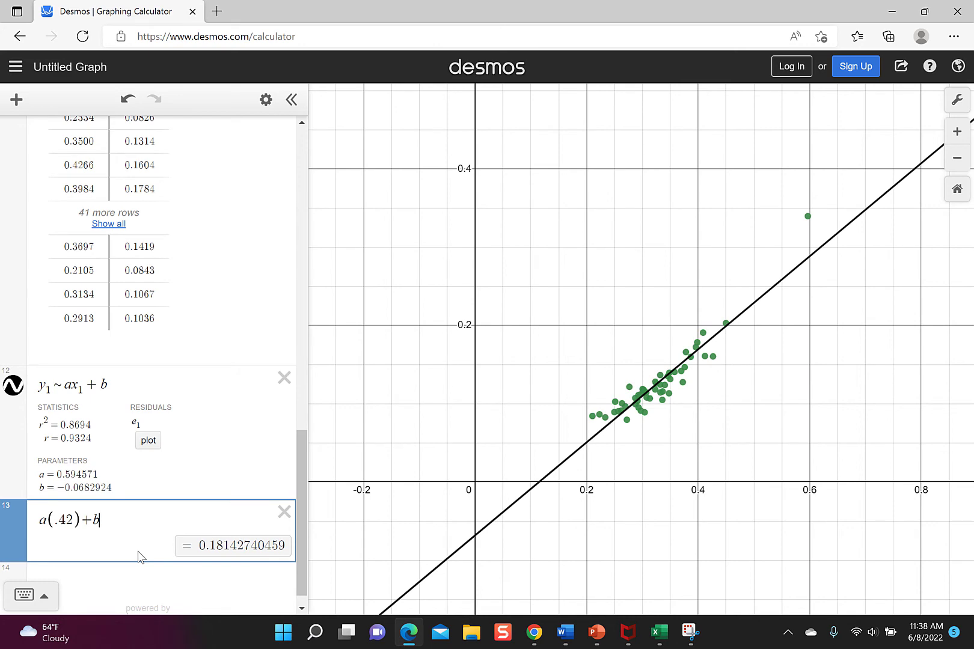
Switch to the Word assignment and review the question 1 tasks at the beginning of the document.
{"action": "key", "text": "alt+Tab"}
{"action": "scroll", "coordinate": [615, 421], "scroll_direction": "up", "scroll_amount": 10}
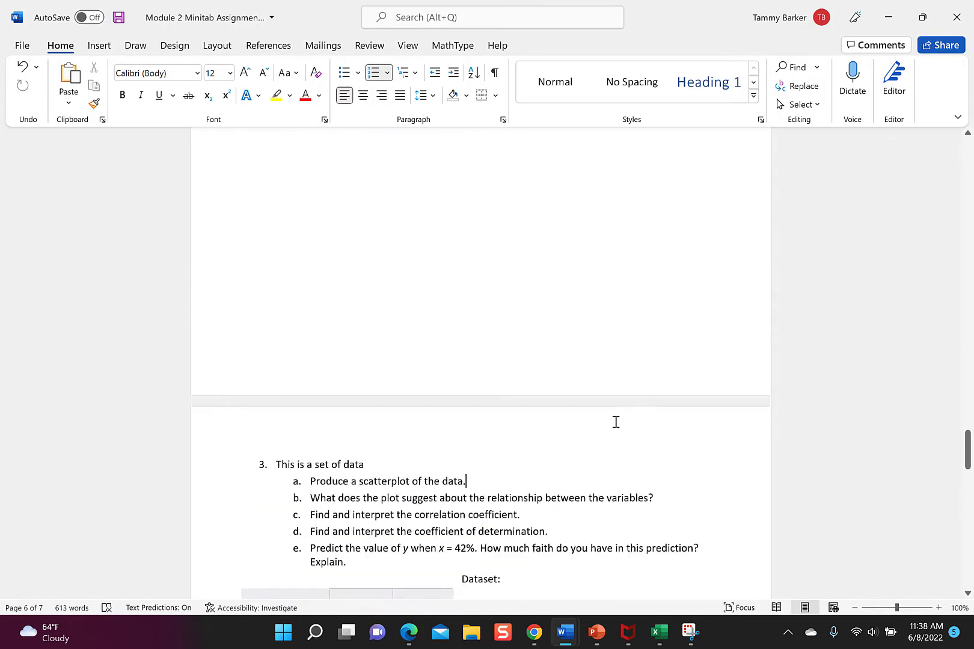
{"action": "scroll", "coordinate": [616, 421], "scroll_direction": "up", "scroll_amount": 15}
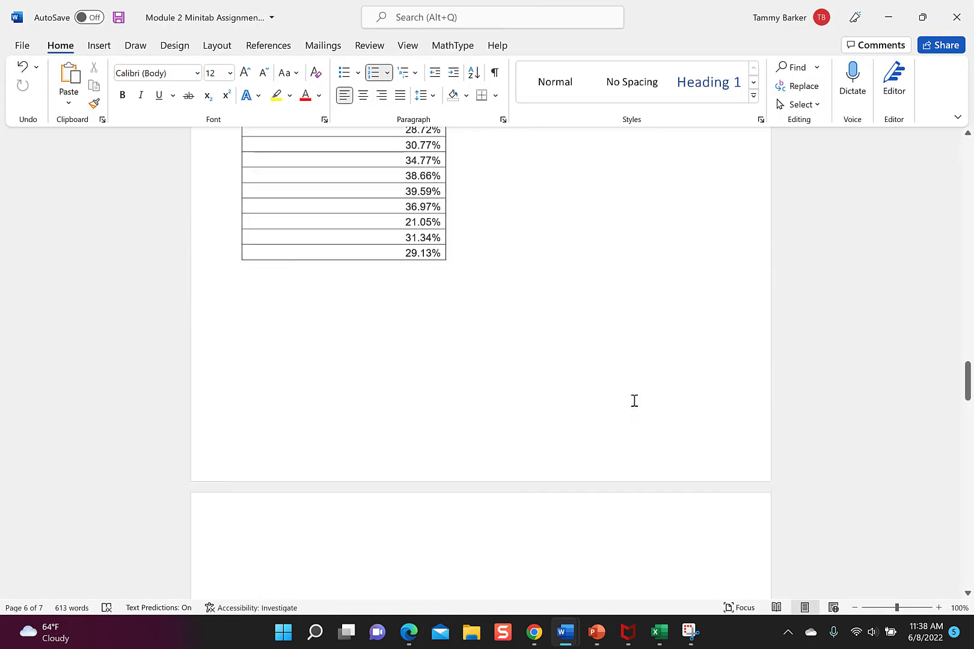
{"action": "scroll", "coordinate": [634, 401], "scroll_direction": "up", "scroll_amount": 15}
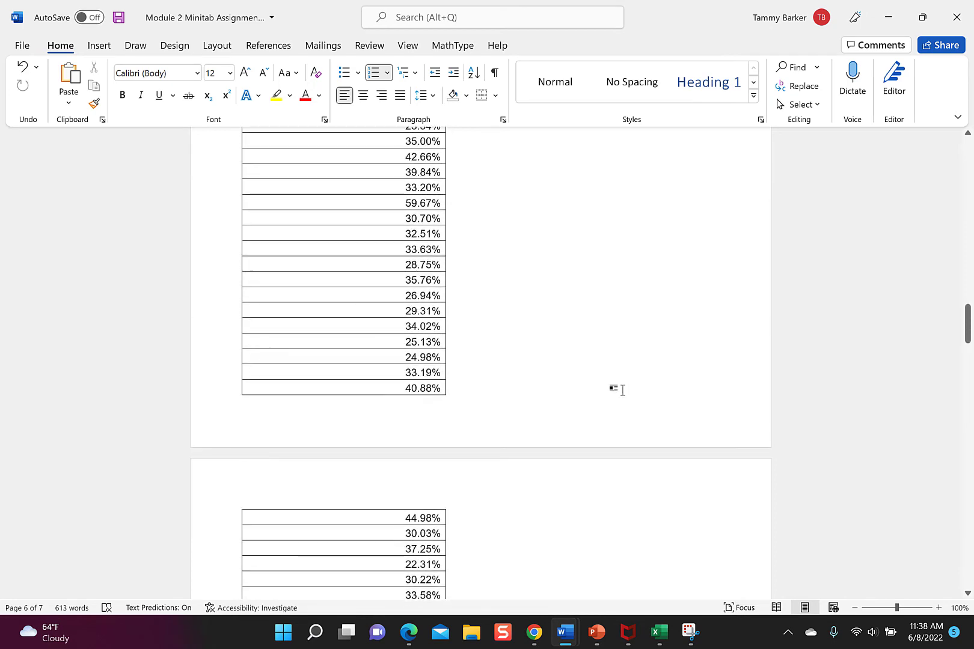
{"action": "scroll", "coordinate": [622, 390], "scroll_direction": "up", "scroll_amount": 15}
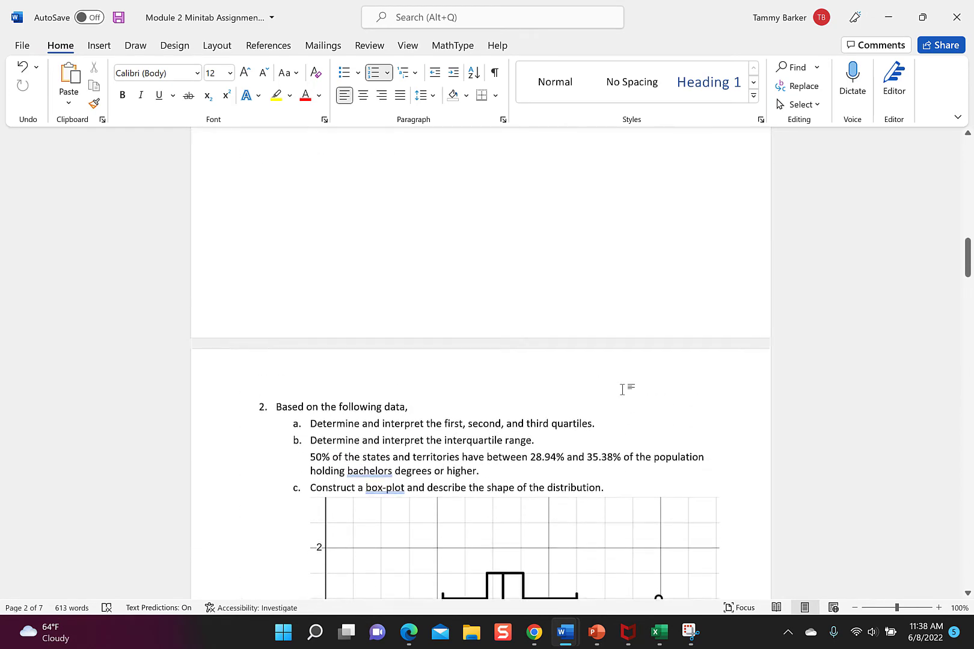
{"action": "scroll", "coordinate": [622, 391], "scroll_direction": "up", "scroll_amount": 15}
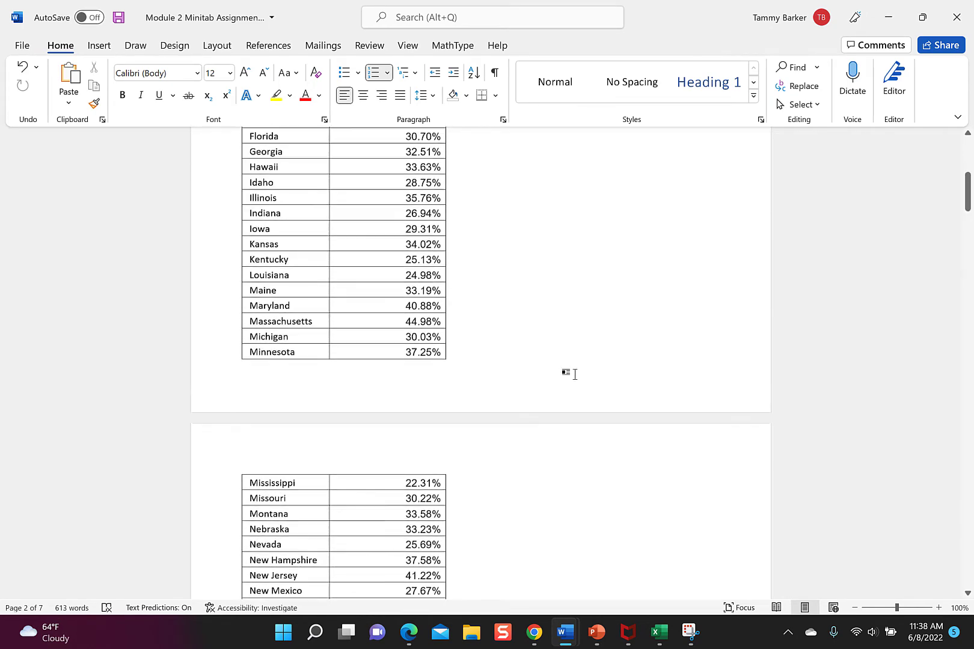
{"action": "scroll", "coordinate": [574, 374], "scroll_direction": "up", "scroll_amount": 10}
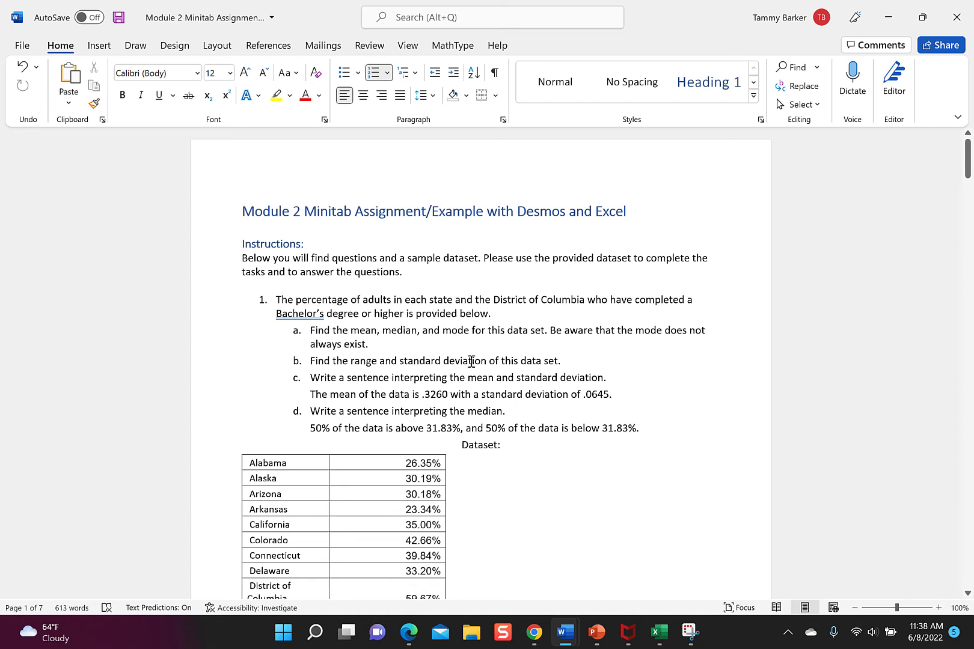
Switch to Sheet1 in Excel, label C1:C5 mean, median, mode, range and standard deviation, and fit column C to its text.
{"action": "left_click", "coordinate": [660, 637]}
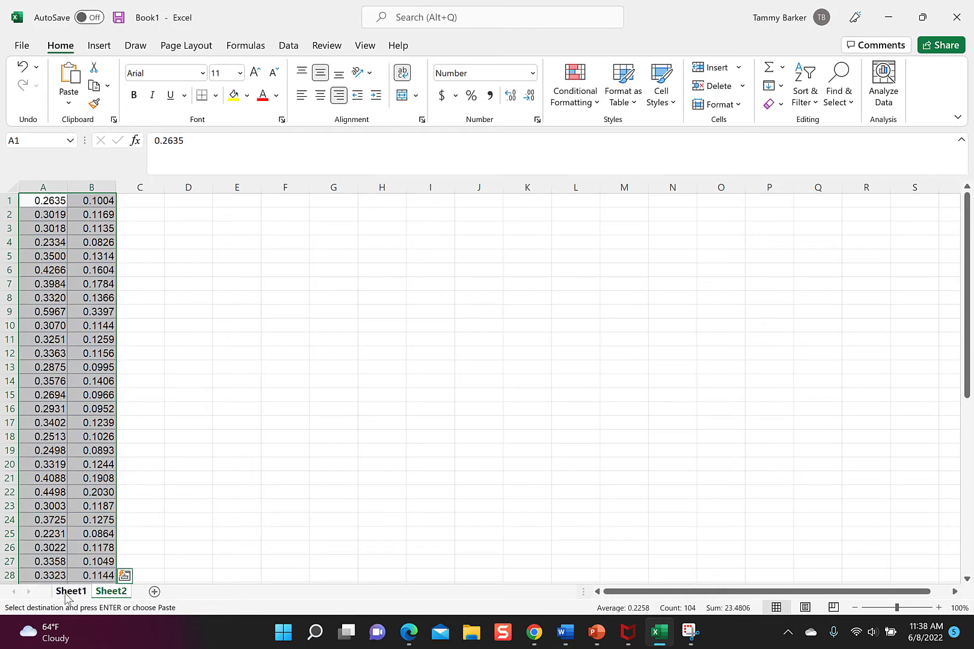
{"action": "left_click", "coordinate": [67, 593]}
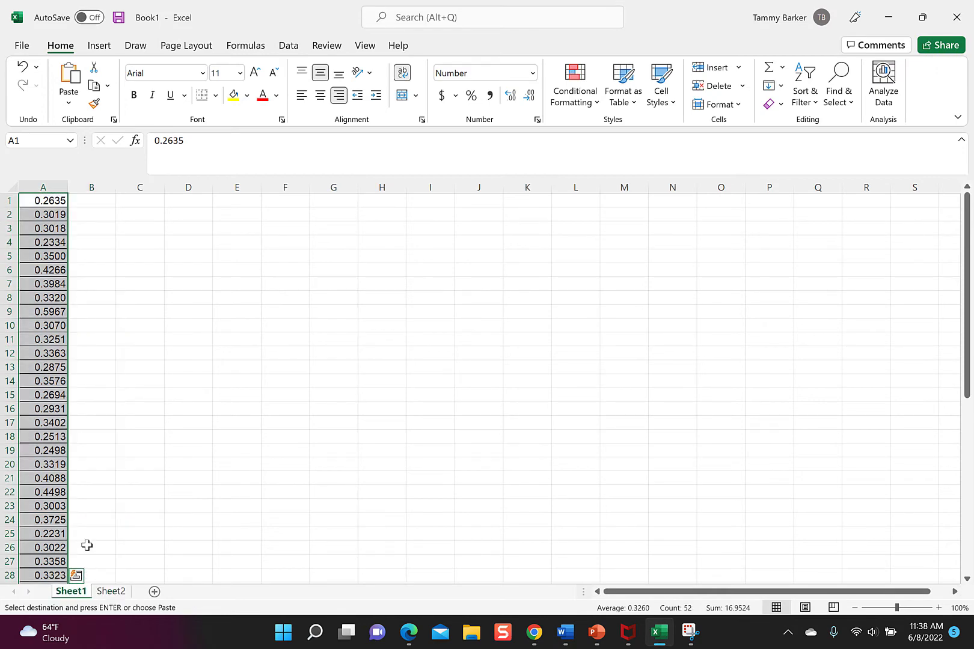
{"action": "left_click", "coordinate": [157, 206]}
{"action": "type", "text": "mean"}
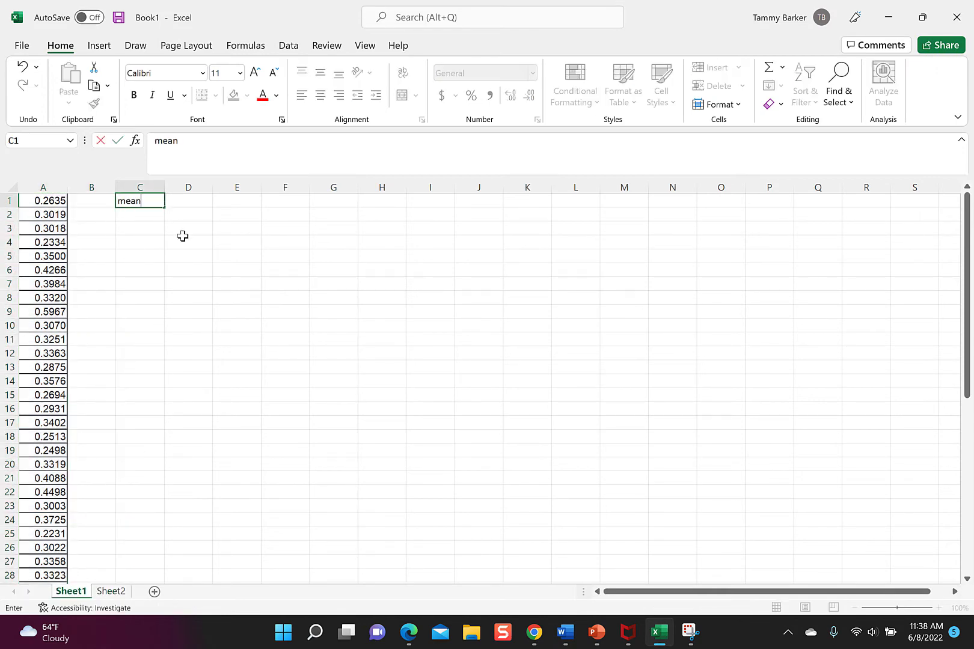
{"action": "key", "text": "Return"}
{"action": "type", "text": "median"}
{"action": "key", "text": "Return"}
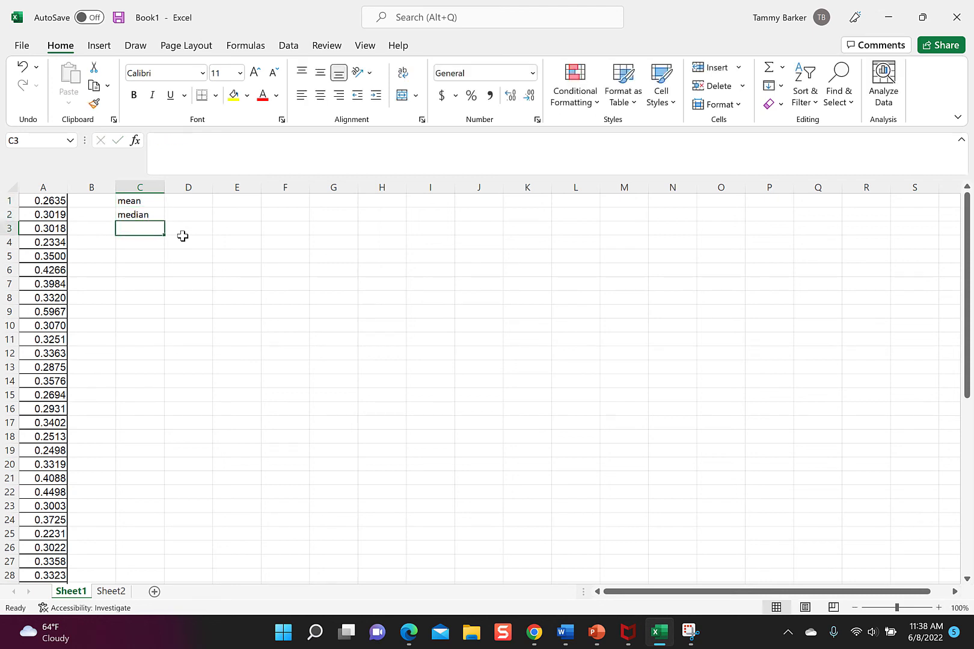
{"action": "type", "text": "mode"}
{"action": "key", "text": "Return"}
{"action": "type", "text": "range"}
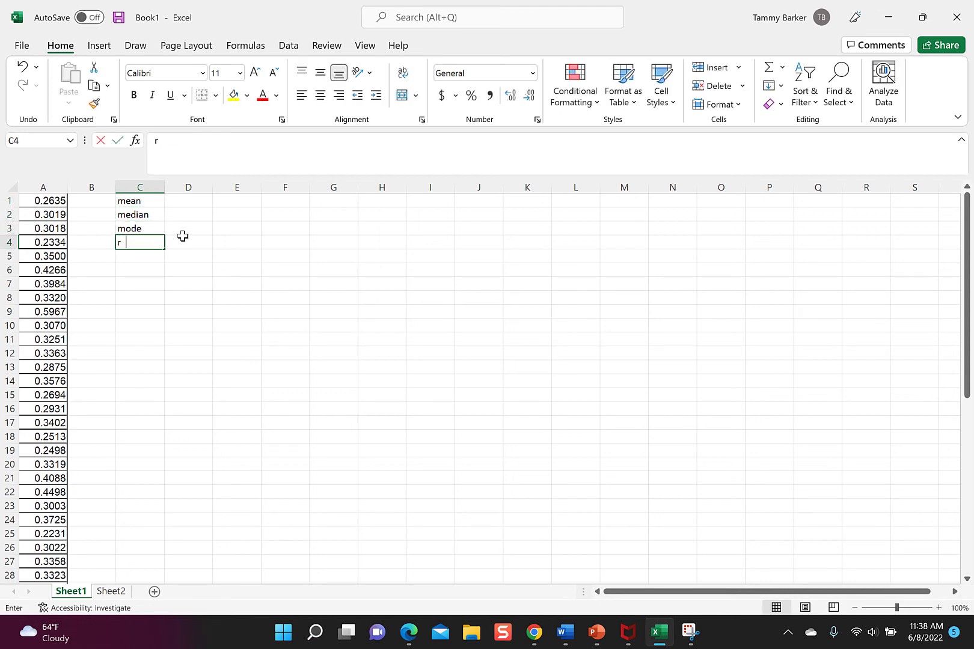
{"action": "key", "text": "Return"}
{"action": "type", "text": "stand "}
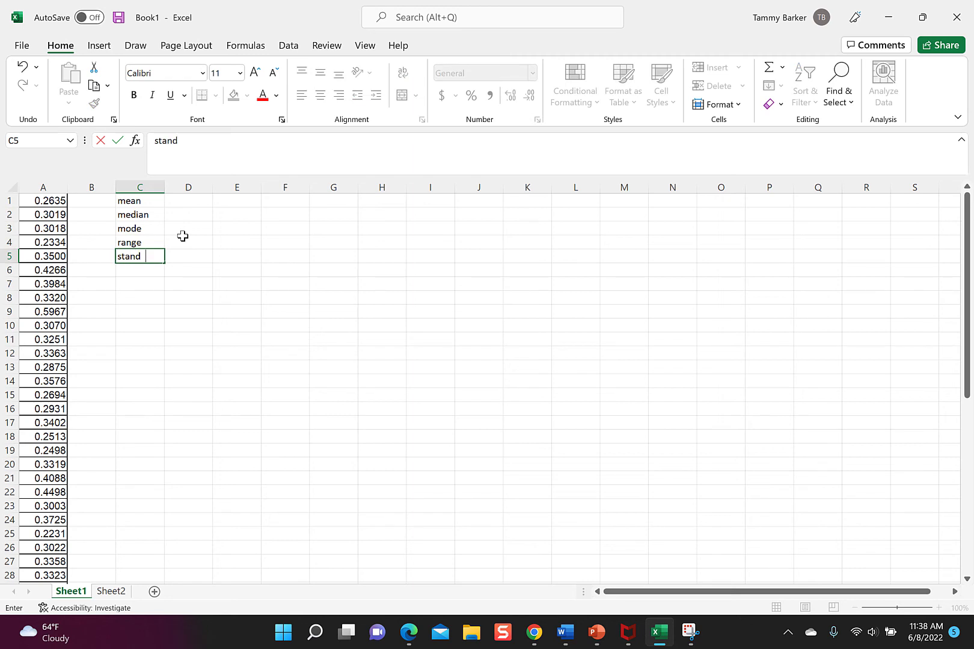
{"action": "type", "text": "ard deviation"}
{"action": "key", "text": "Return"}
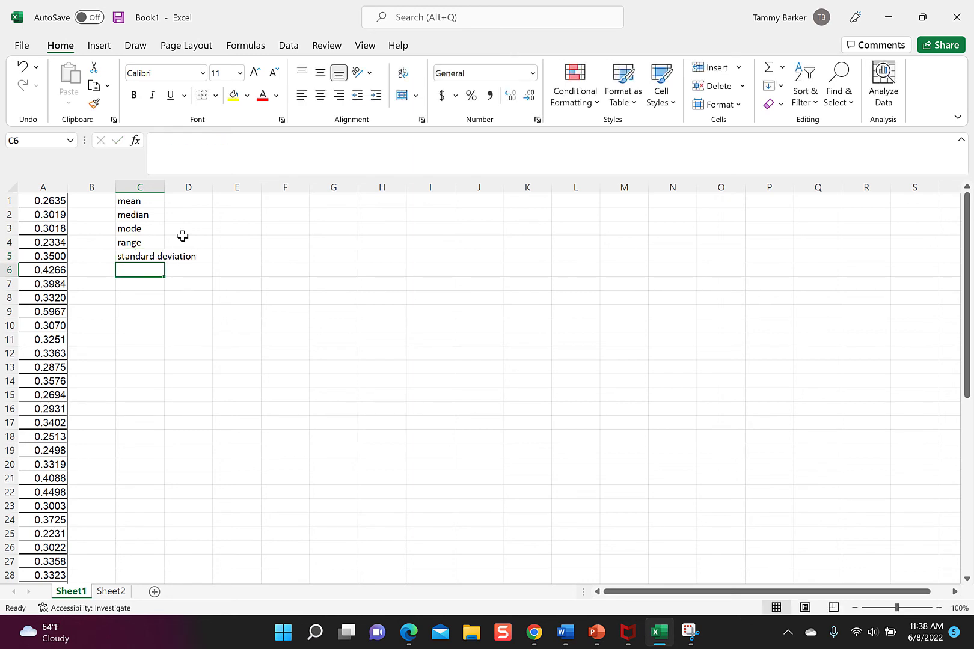
{"action": "double_click", "coordinate": [163, 187]}
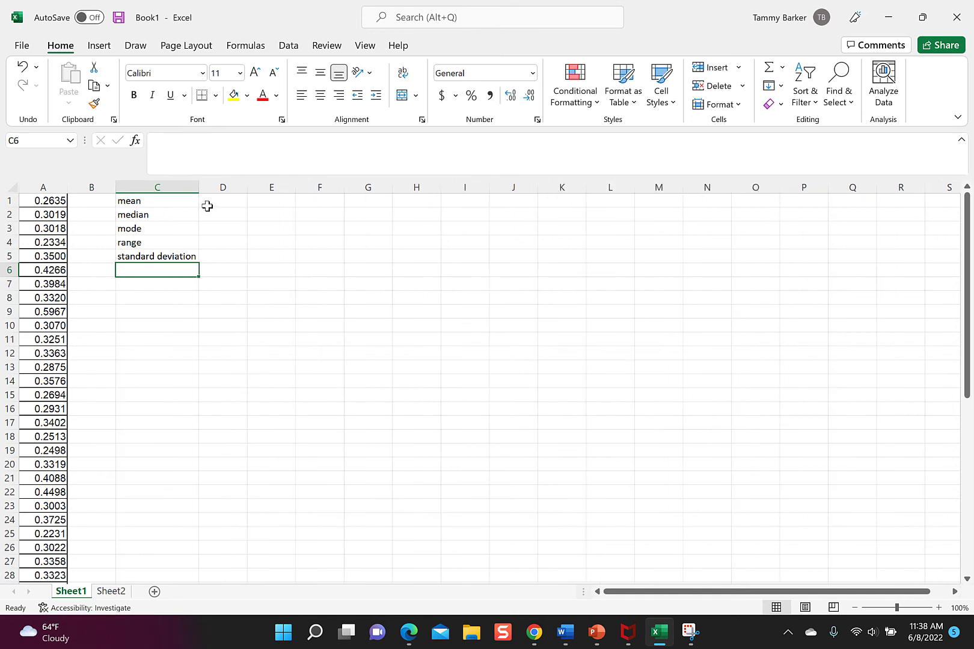
Calculate the mean of the column A data in cell D1 with the AVERAGE function.
{"action": "left_click_drag", "start_coordinate": [224, 200], "coordinate": [223, 215]}
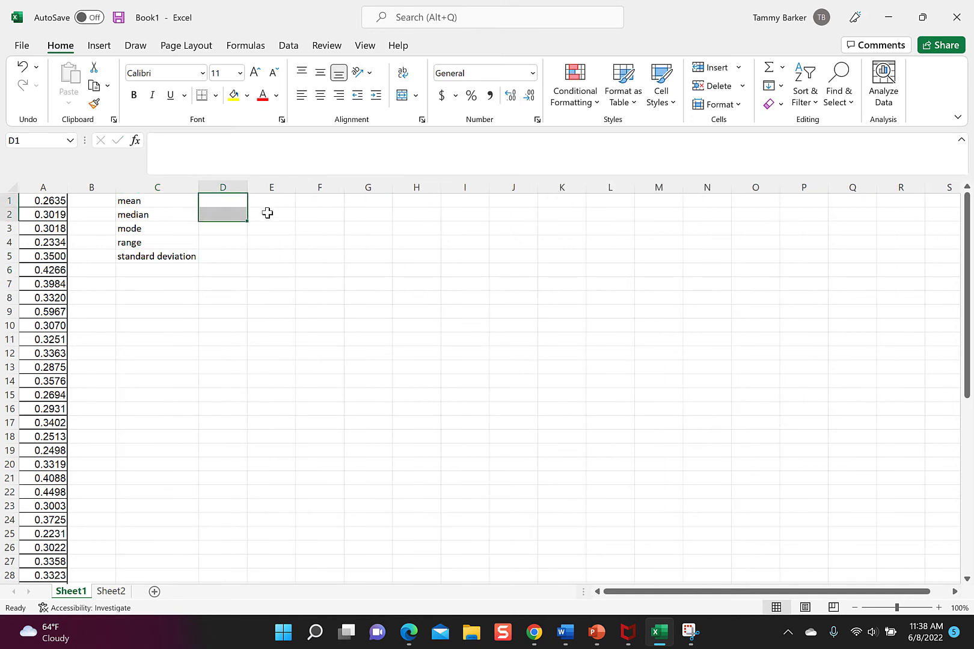
{"action": "double_click", "coordinate": [225, 199]}
{"action": "type", "text": "="}
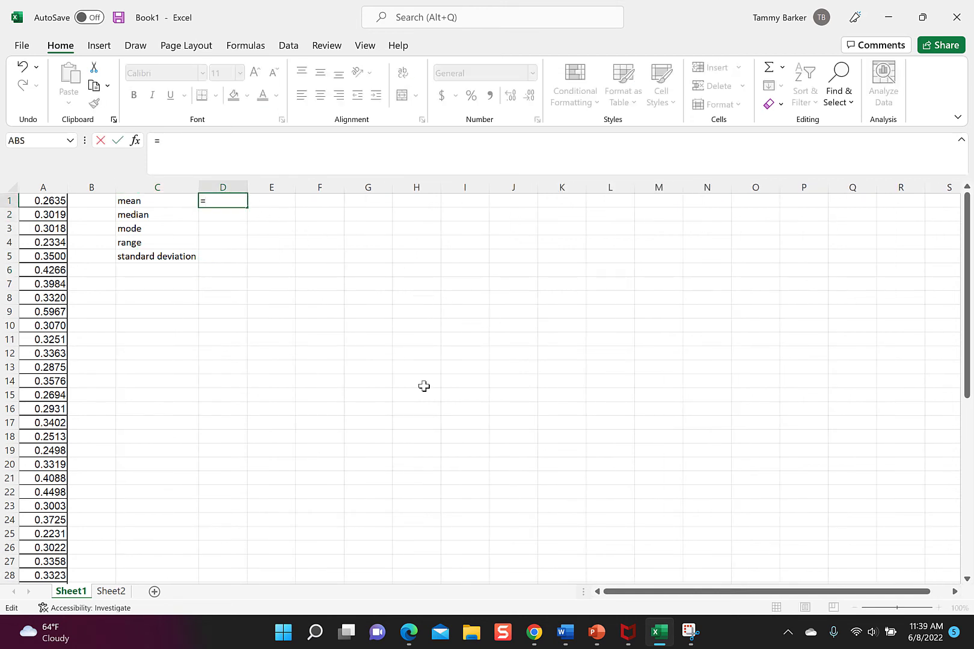
{"action": "type", "text": "average"}
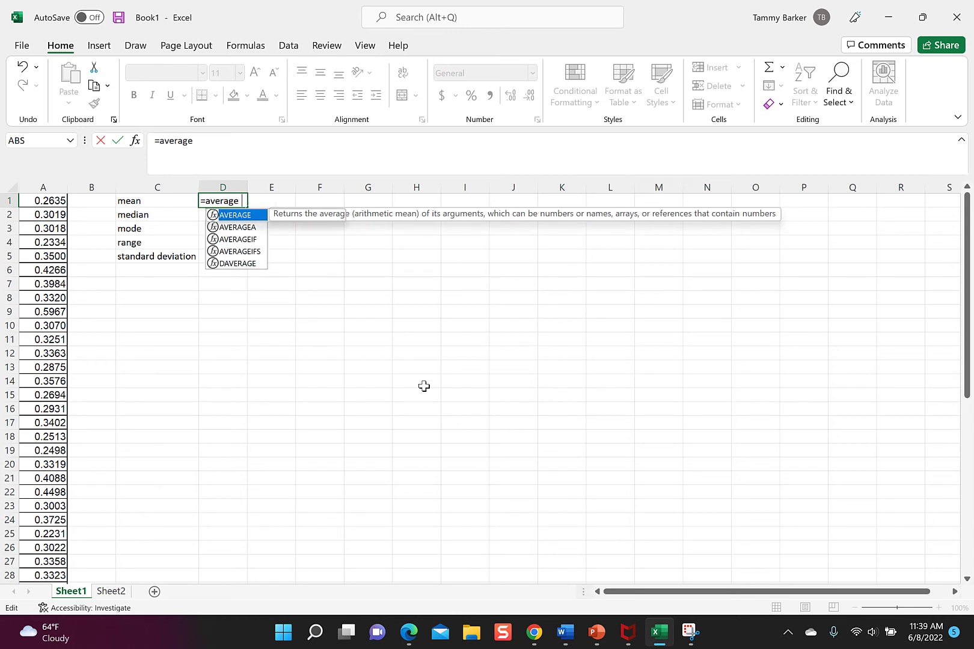
{"action": "type", "text": "("}
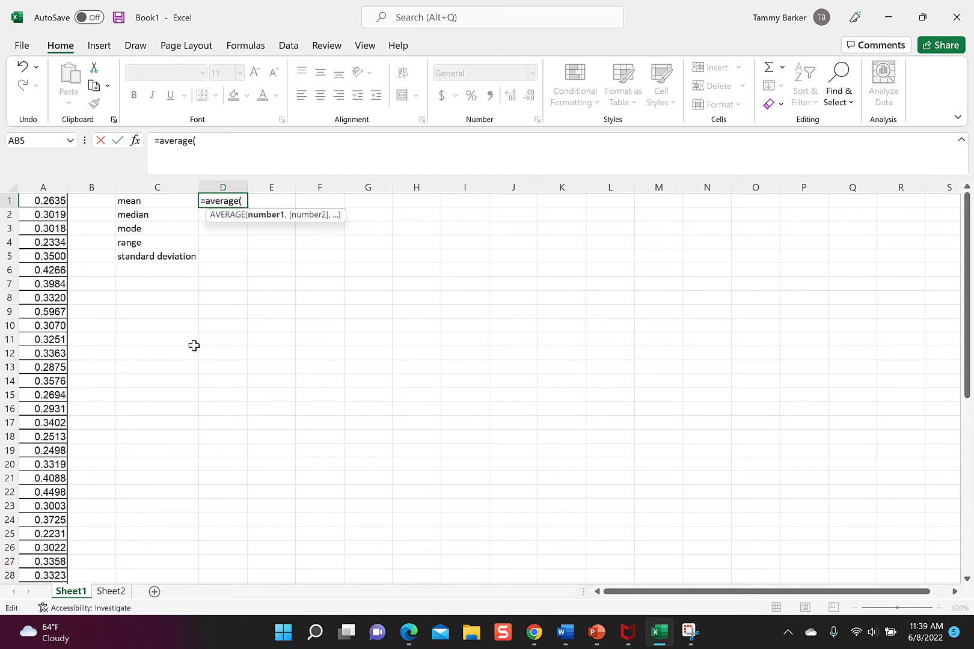
{"action": "left_click_drag", "start_coordinate": [54, 202], "coordinate": [50, 558]}
{"action": "type", "text": ")"}
{"action": "key", "text": "Return"}
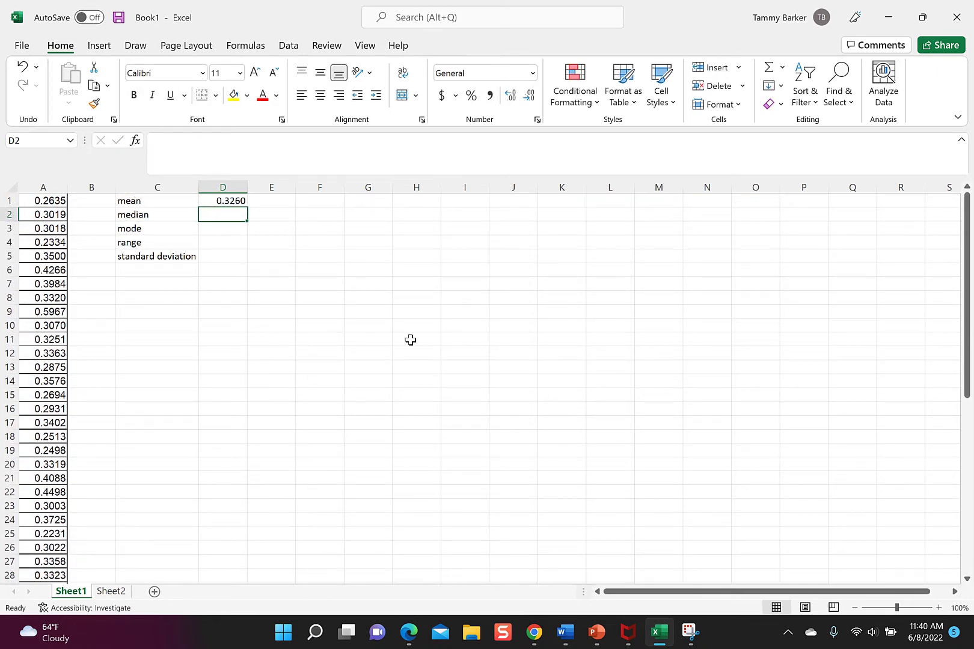
Calculate the median of A1:A52 in cell D2 with the MEDIAN function.
{"action": "type", "text": "=mediant"}
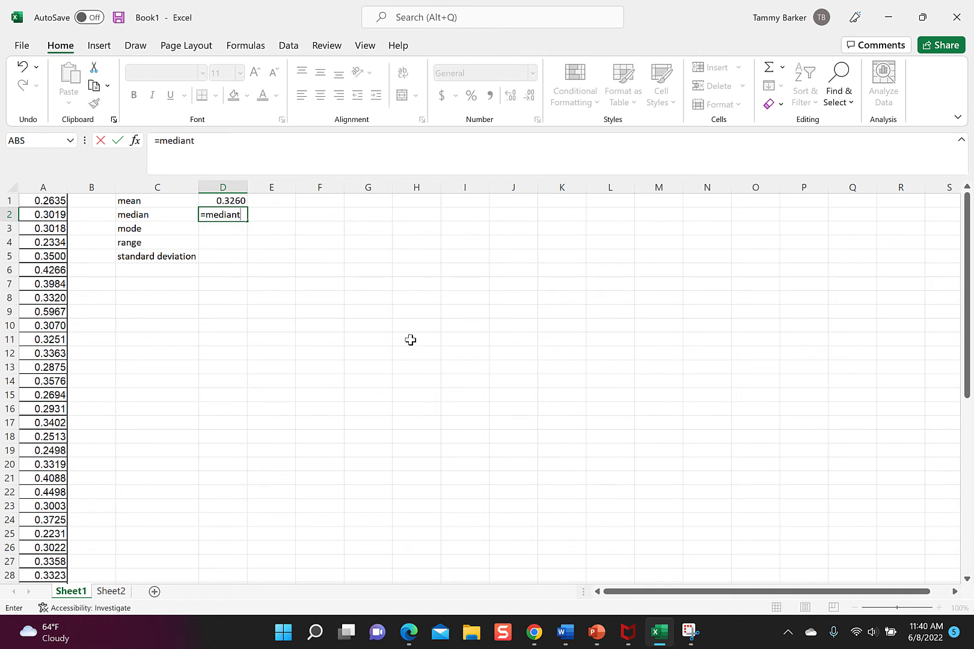
{"action": "key", "text": "BackSpace"}
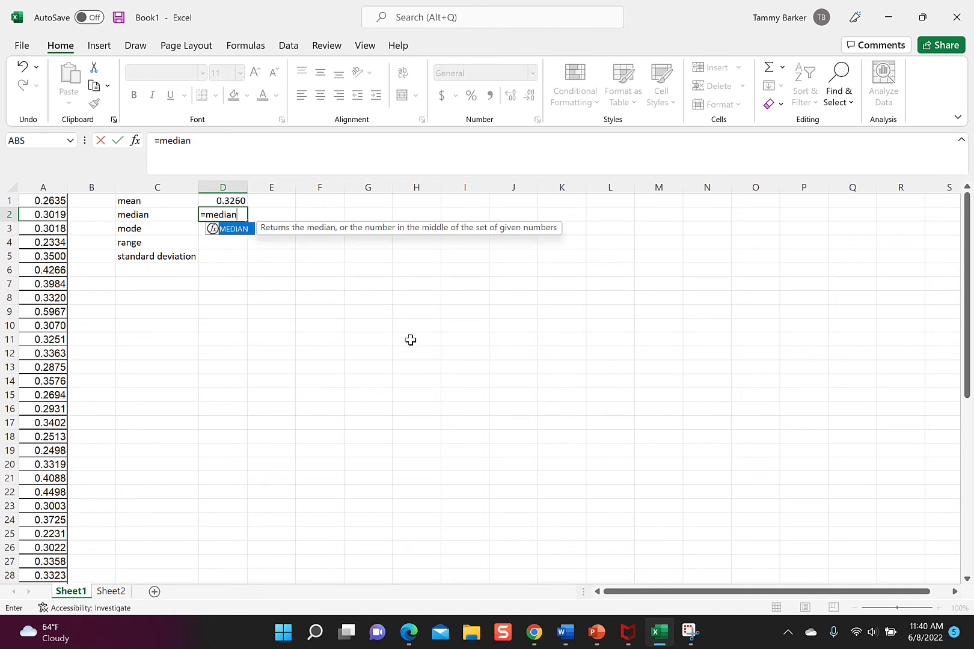
{"action": "type", "text": "("}
{"action": "left_click_drag", "start_coordinate": [54, 201], "coordinate": [52, 563]}
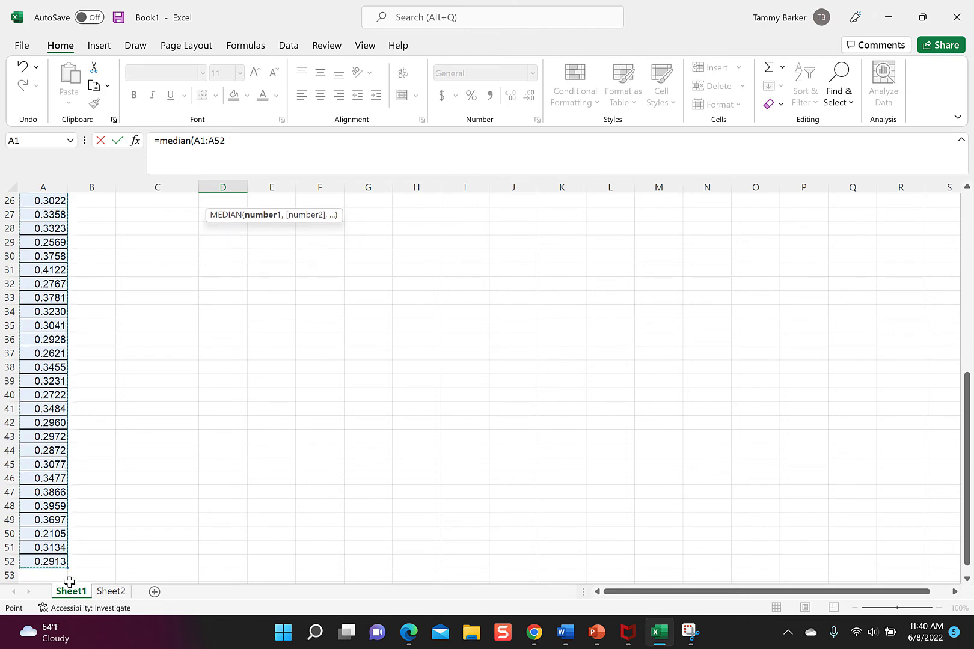
{"action": "type", "text": ")"}
{"action": "scroll", "coordinate": [82, 548], "scroll_direction": "up", "scroll_amount": 4}
{"action": "scroll", "coordinate": [81, 548], "scroll_direction": "up", "scroll_amount": 4}
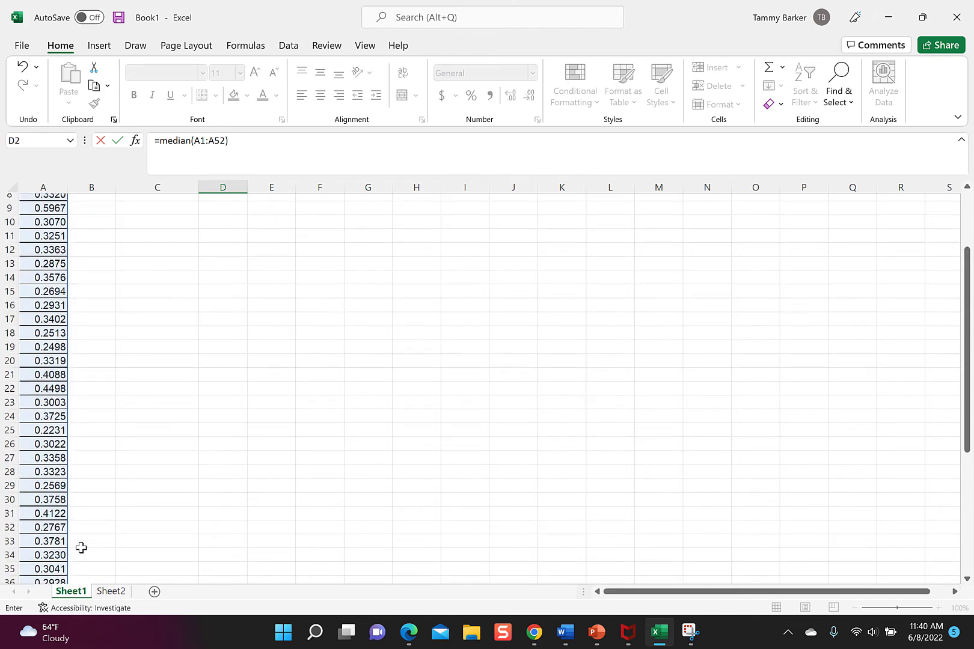
{"action": "key", "text": "Return"}
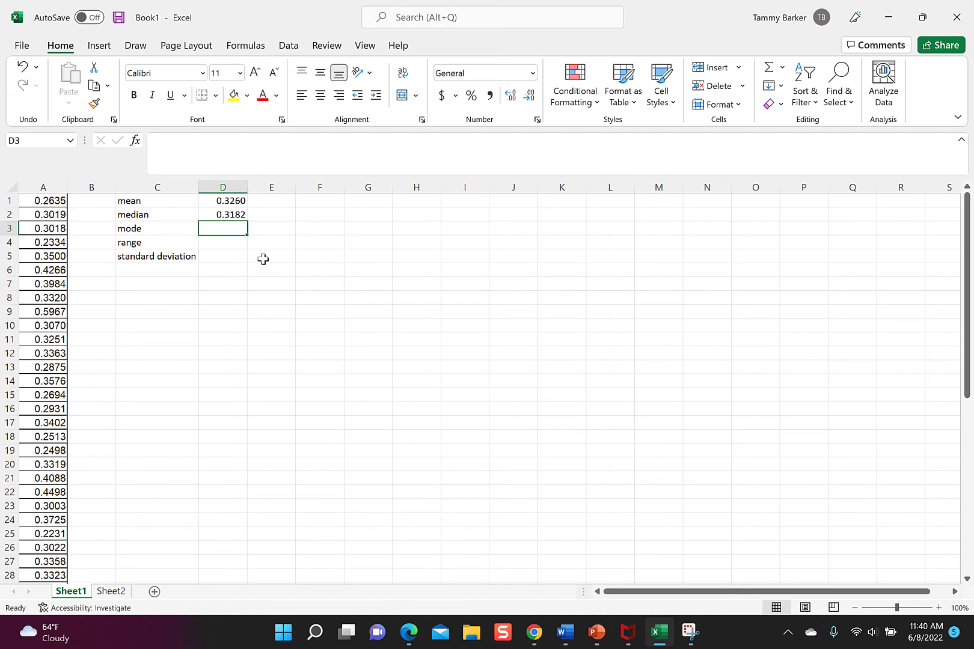
Calculate the mode of A1:A52 in cell D3 with the MODE function.
{"action": "type", "text": "=mode("}
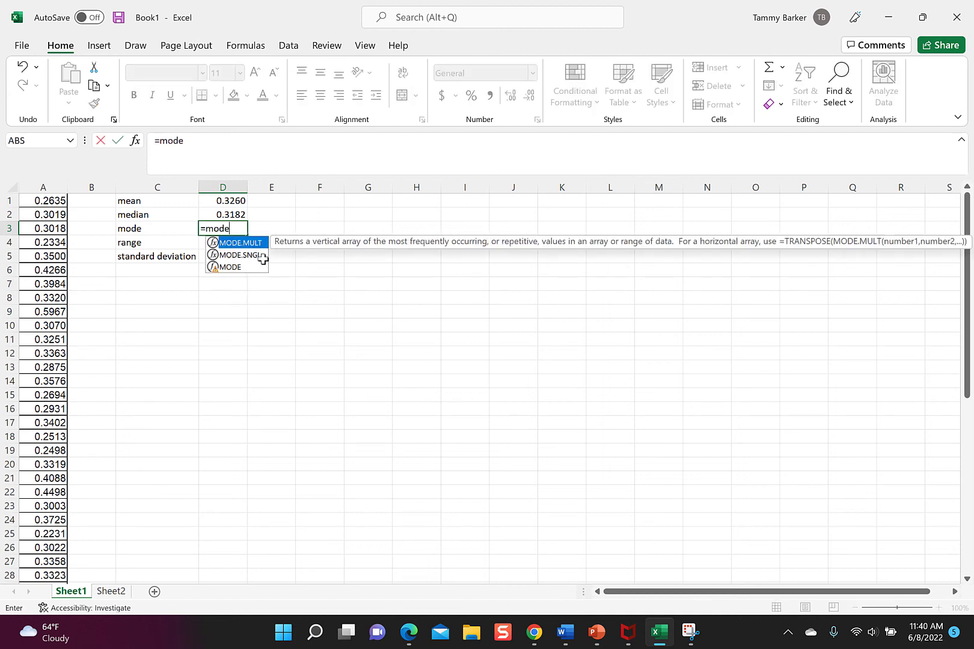
{"action": "left_click", "coordinate": [47, 202]}
{"action": "left_click_drag", "start_coordinate": [47, 202], "coordinate": [52, 532]}
{"action": "type", "text": ")"}
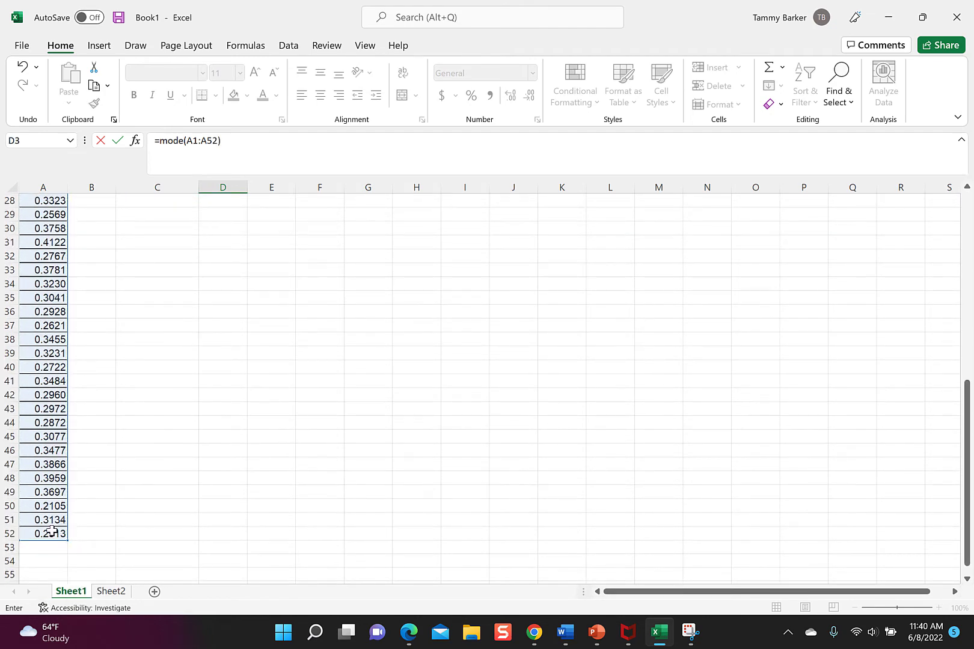
{"action": "key", "text": "Return"}
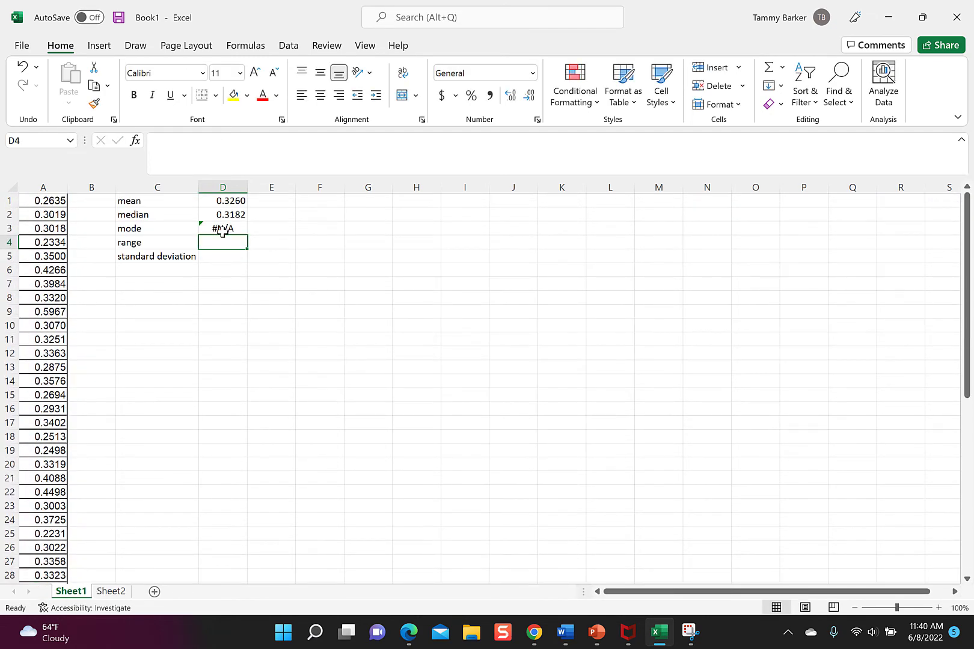
Enter the note "no mode" in cell E3 beside the mode formula.
{"action": "left_click", "coordinate": [261, 231]}
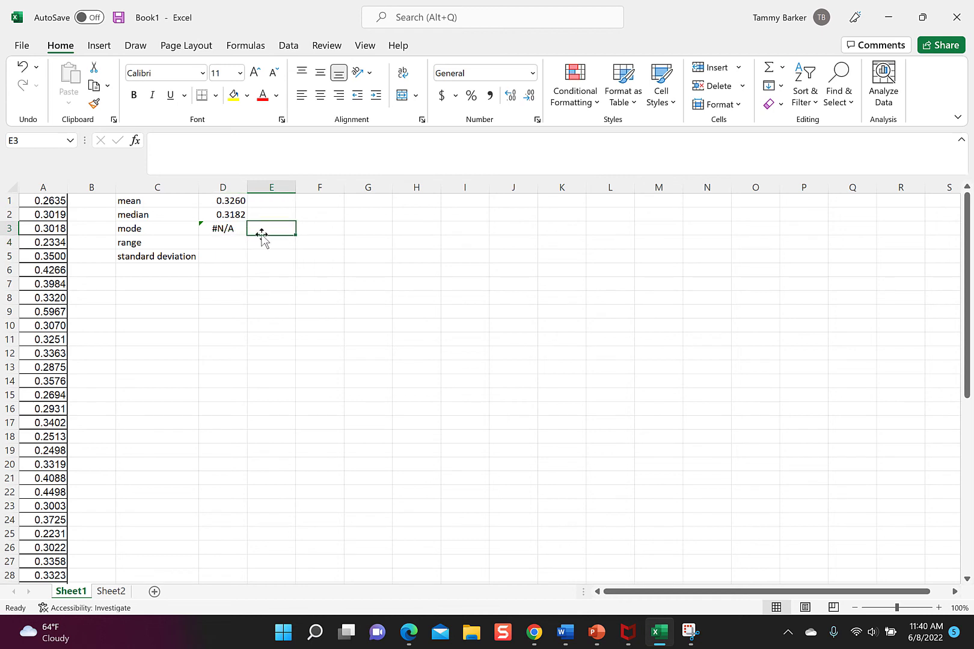
{"action": "type", "text": "no mode"}
{"action": "left_click", "coordinate": [262, 284]}
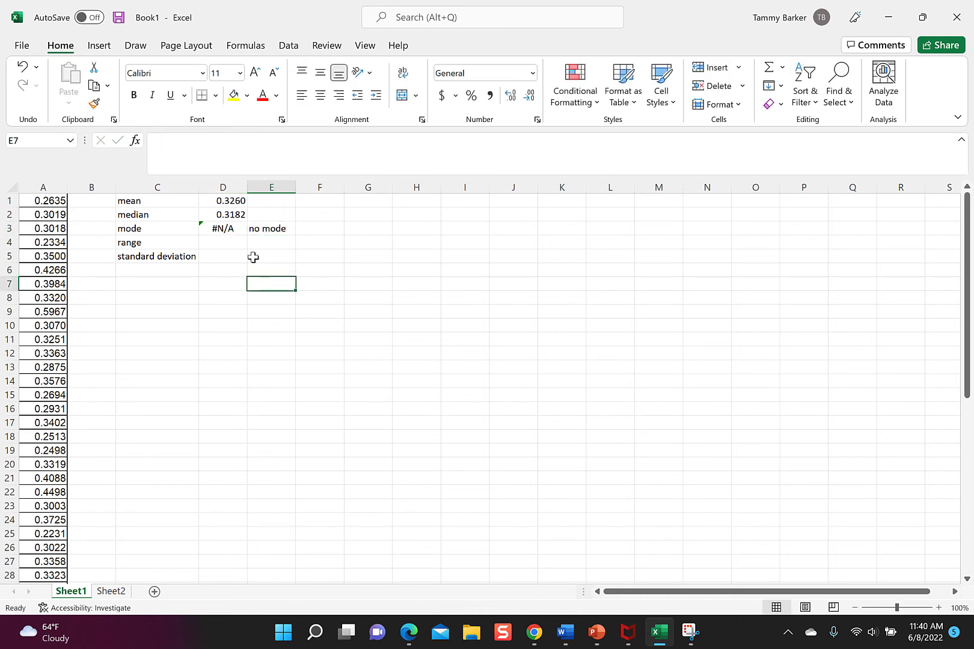
Calculate the range in cell D4 by subtracting the MIN of A1:A52 from the MAX of A1:A52.
{"action": "left_click", "coordinate": [235, 244]}
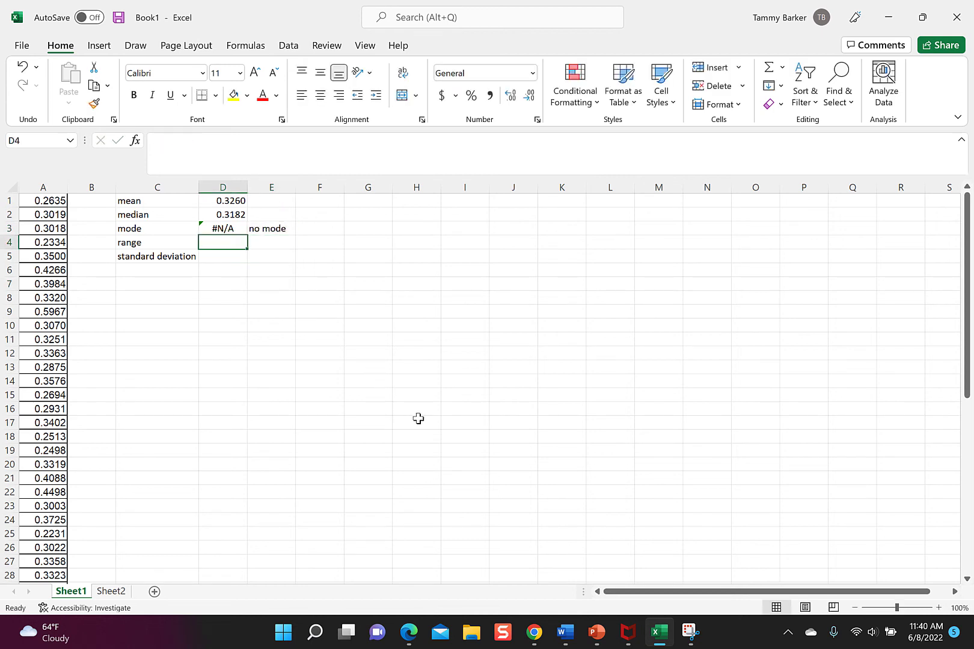
{"action": "type", "text": "="}
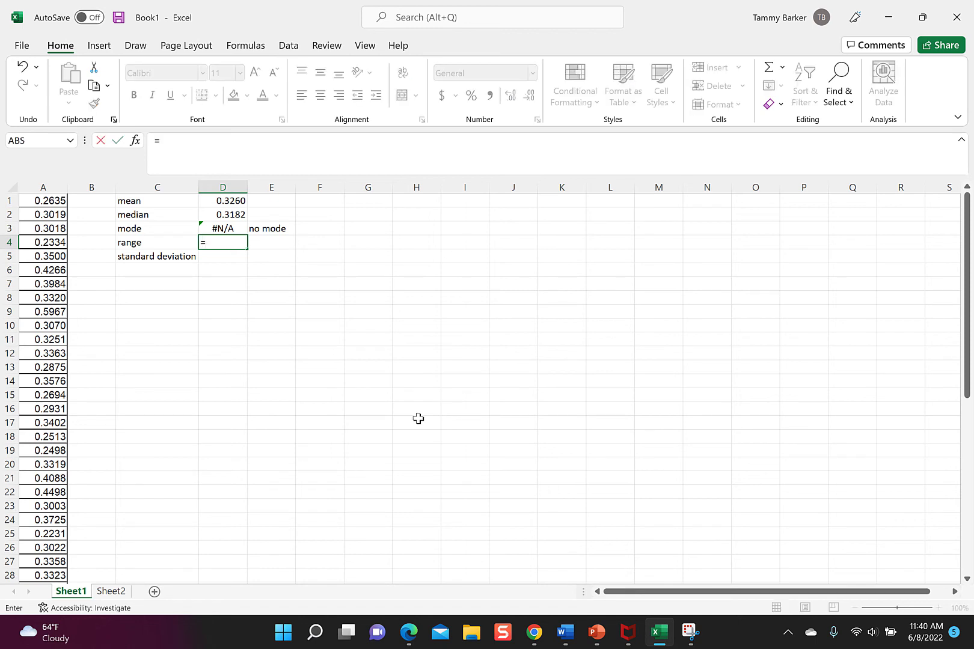
{"action": "type", "text": "max("}
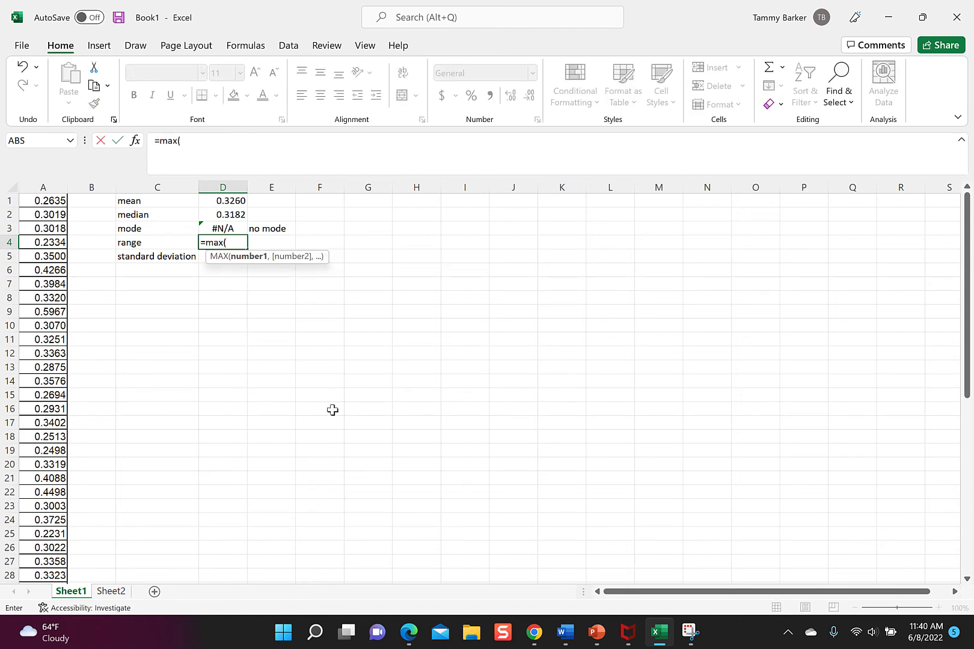
{"action": "left_click_drag", "start_coordinate": [47, 199], "coordinate": [54, 546]}
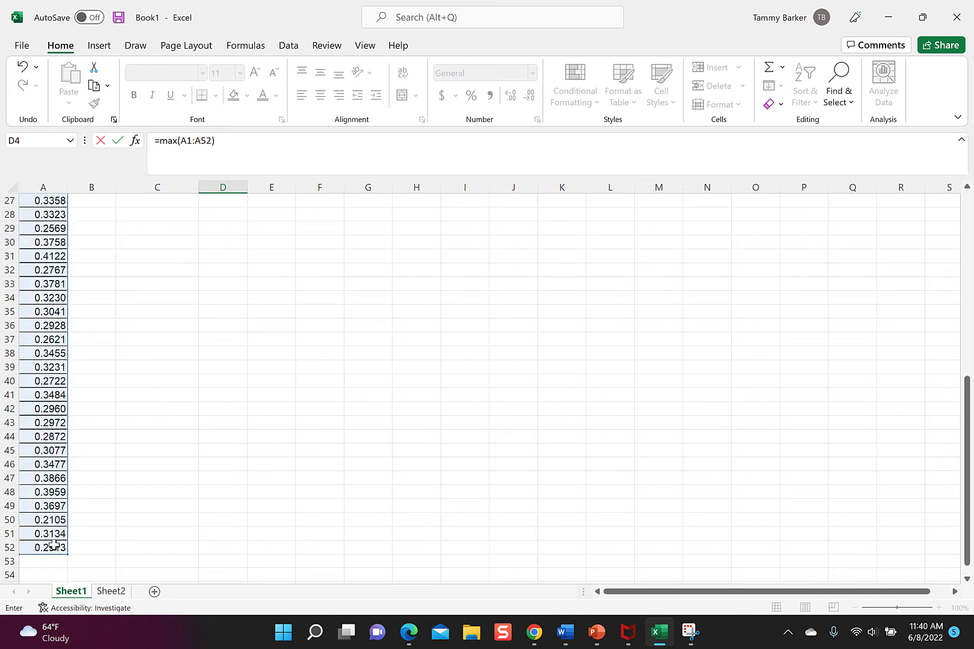
{"action": "type", "text": "-min("}
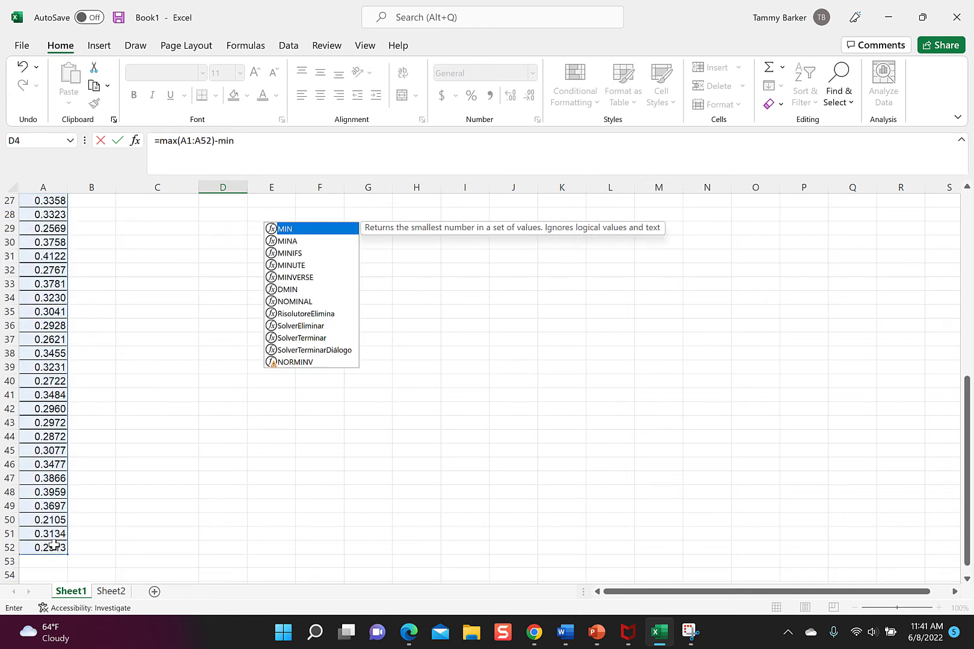
{"action": "scroll", "coordinate": [51, 197], "scroll_direction": "up", "scroll_amount": 6}
{"action": "scroll", "coordinate": [51, 198], "scroll_direction": "up", "scroll_amount": 3}
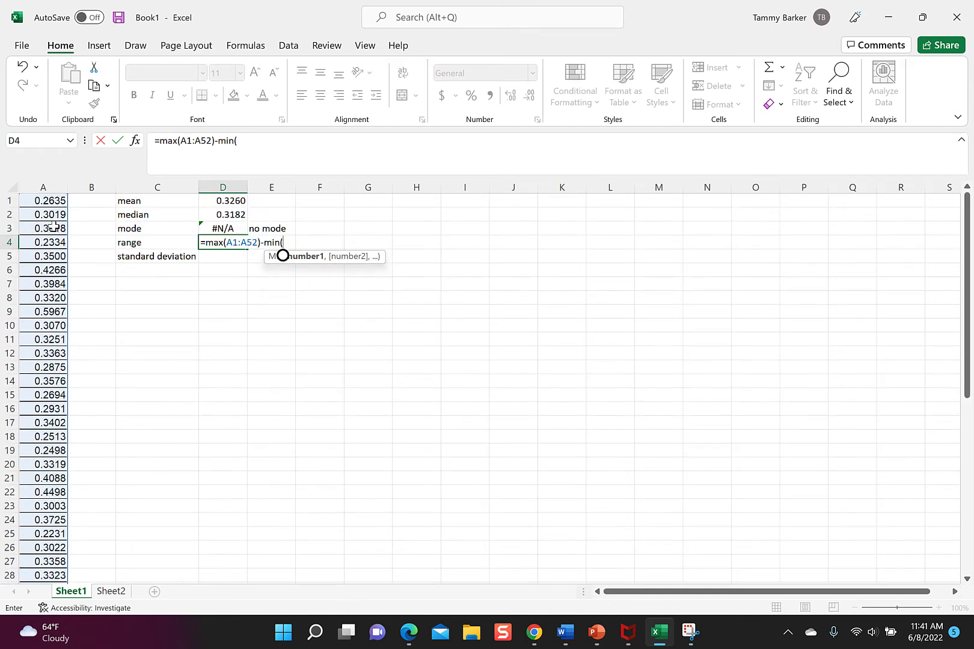
{"action": "left_click_drag", "start_coordinate": [53, 199], "coordinate": [46, 585]}
{"action": "key", "text": "Return"}
{"action": "scroll", "coordinate": [144, 436], "scroll_direction": "up", "scroll_amount": 2}
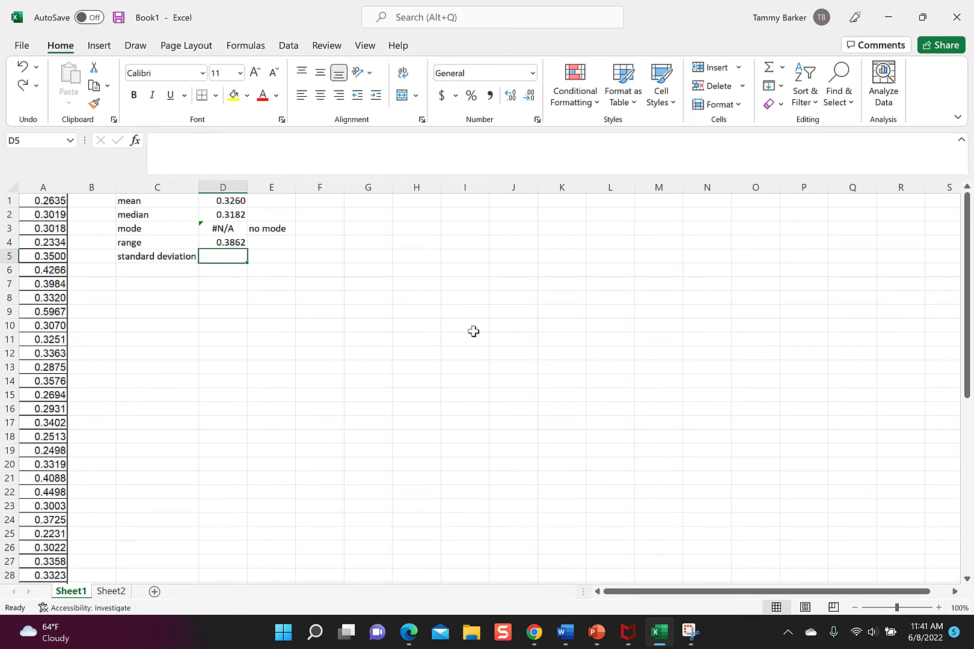
Calculate the population standard deviation of the column A data in cell D5 with STDEV.P.
{"action": "type", "text": "=st"}
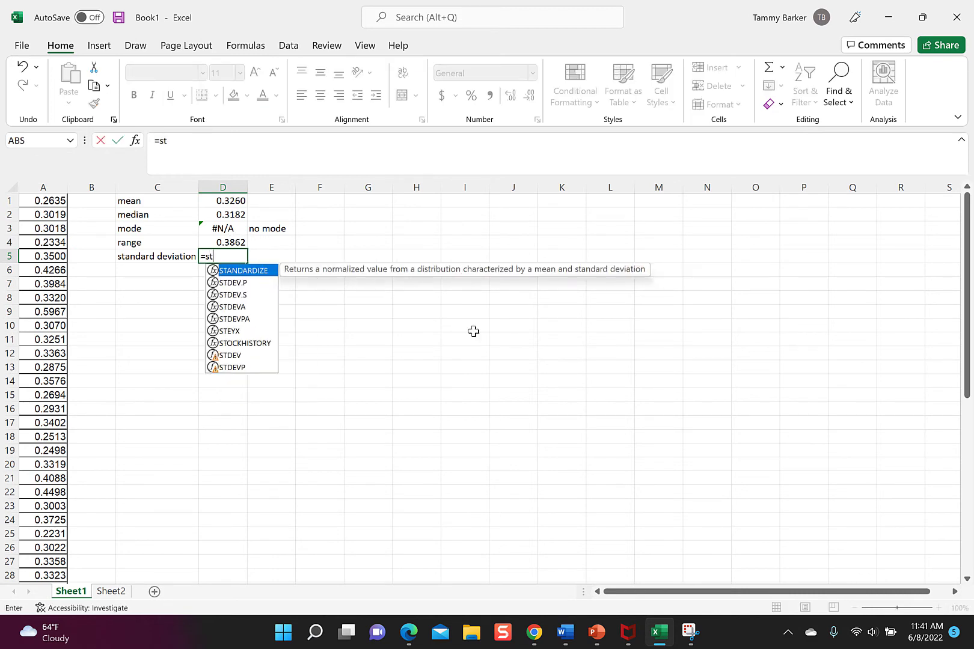
{"action": "type", "text": "d"}
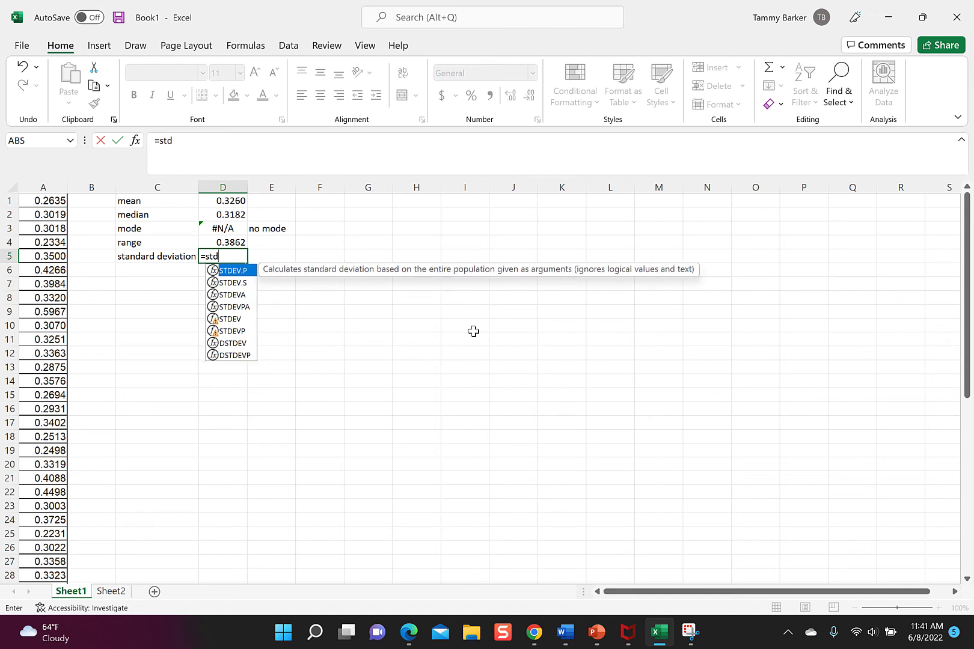
{"action": "double_click", "coordinate": [241, 271]}
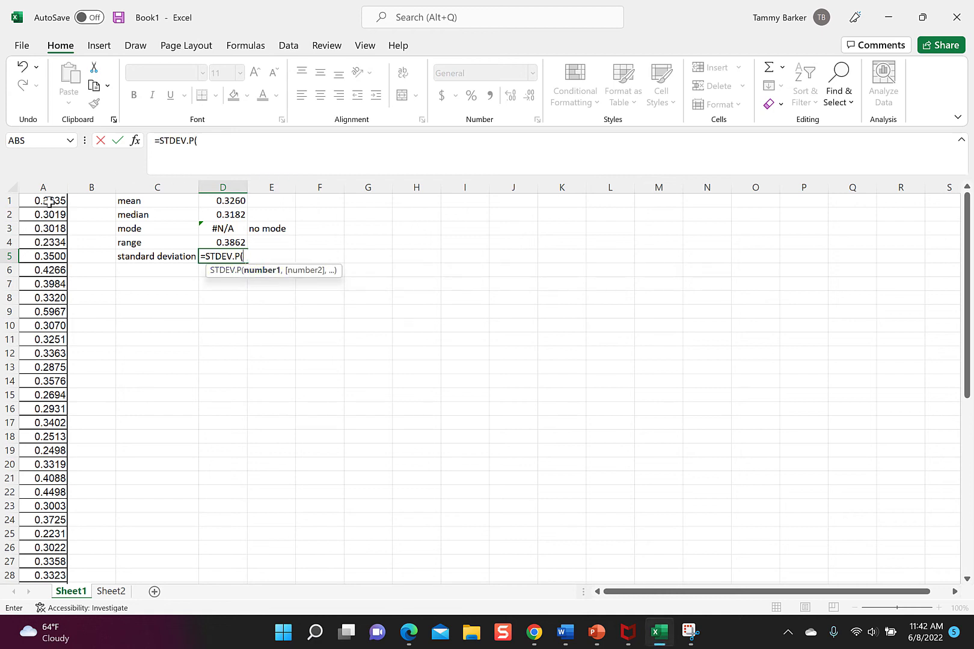
{"action": "left_click_drag", "start_coordinate": [48, 202], "coordinate": [43, 577]}
{"action": "key", "text": "Return"}
{"action": "scroll", "coordinate": [243, 282], "scroll_direction": "up", "scroll_amount": 2}
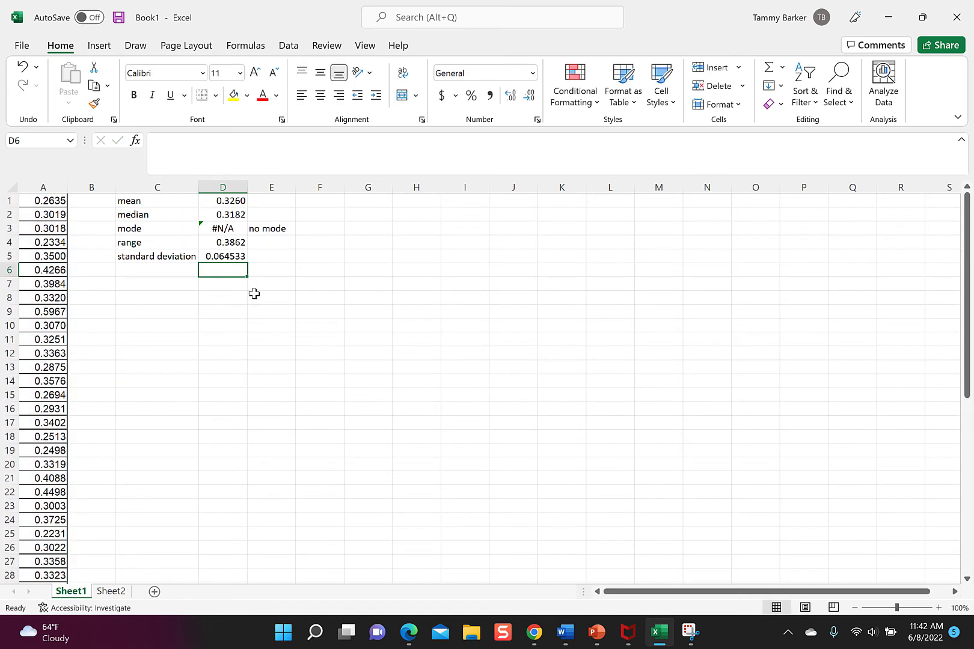
Switch to the Word assignment, review the question 2 tasks, and return to the Excel workbook.
{"action": "key", "text": "alt+Tab"}
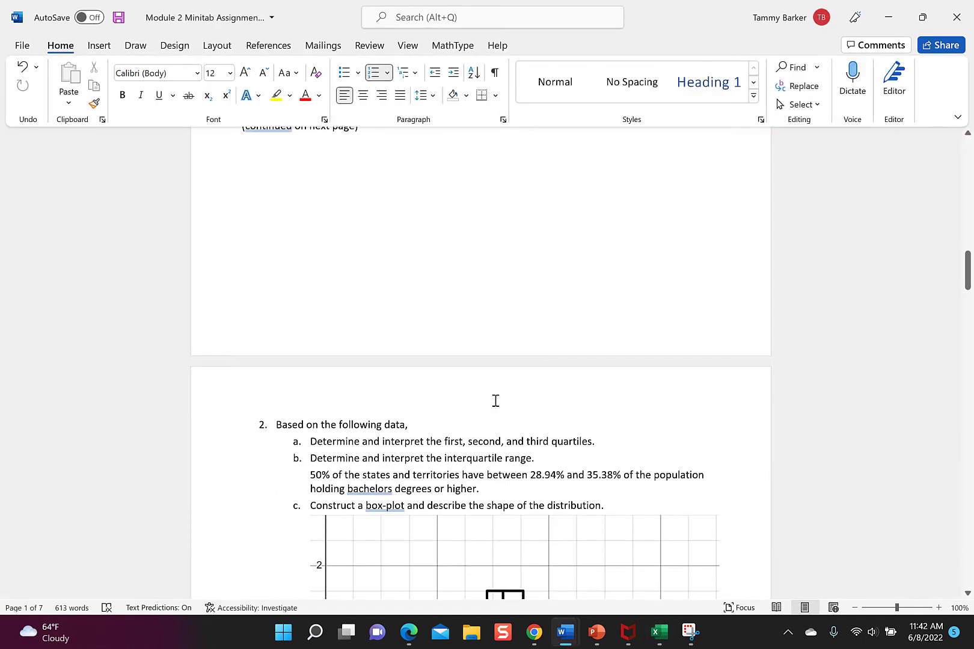
{"action": "scroll", "coordinate": [495, 400], "scroll_direction": "down", "scroll_amount": 3}
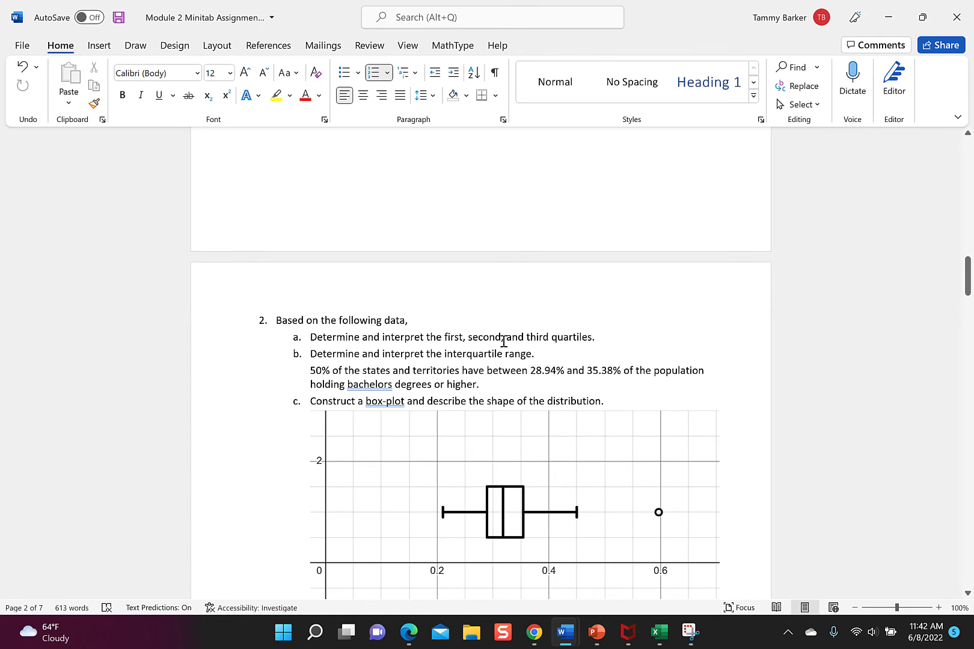
{"action": "mouse_move", "coordinate": [660, 632]}
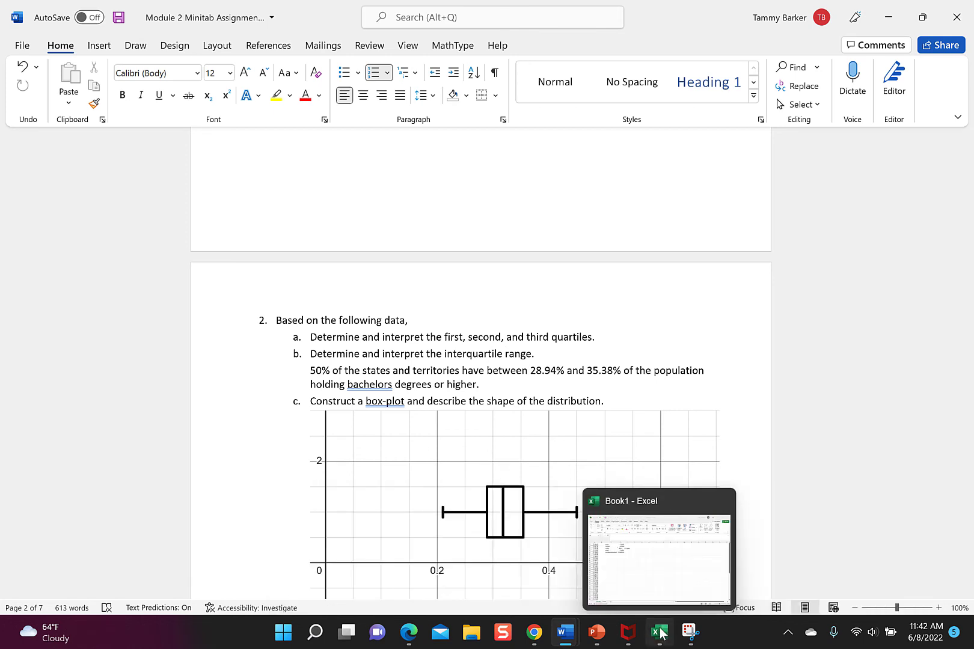
{"action": "left_click", "coordinate": [589, 509]}
Label cells C7:C10 quartile 1, quartile 2, quartile 3 and IQR.
{"action": "key", "text": "Down"}
{"action": "key", "text": "Left"}
{"action": "type", "text": "quar"}
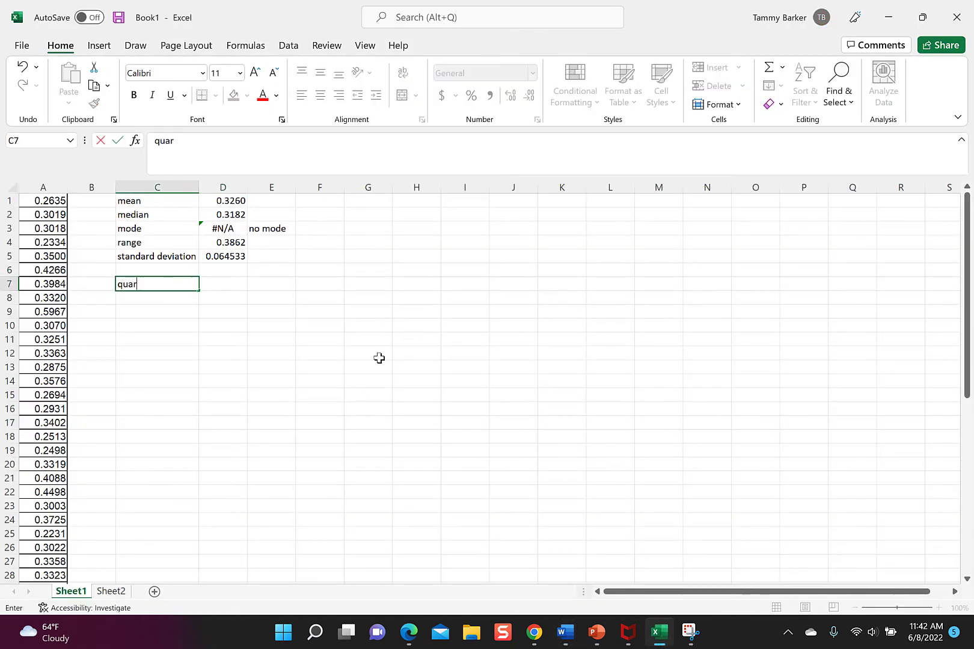
{"action": "type", "text": "tile 1"}
{"action": "key", "text": "Return"}
{"action": "type", "text": "qu"}
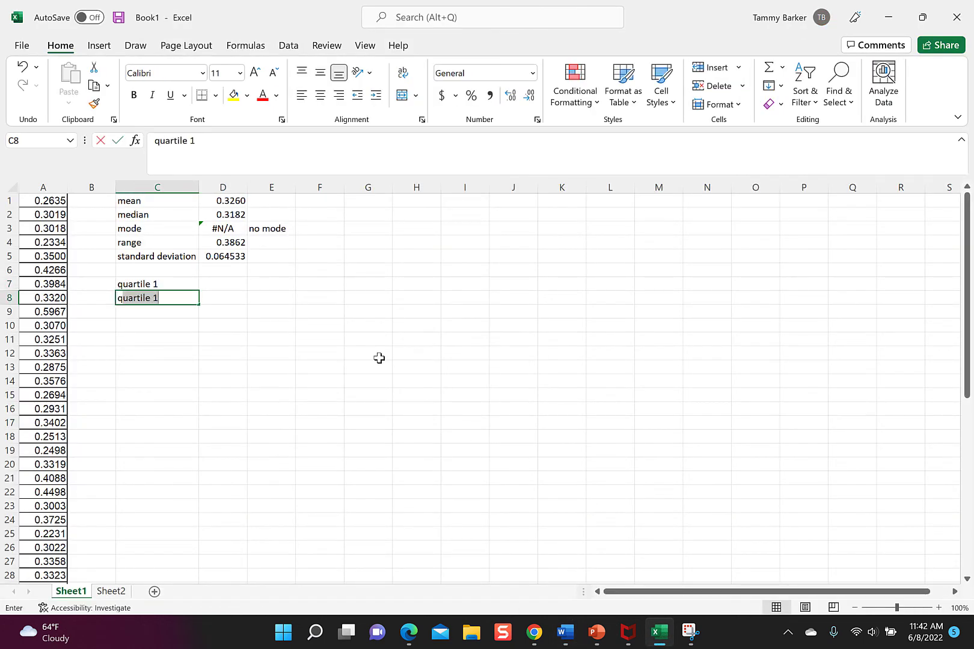
{"action": "type", "text": "artile "}
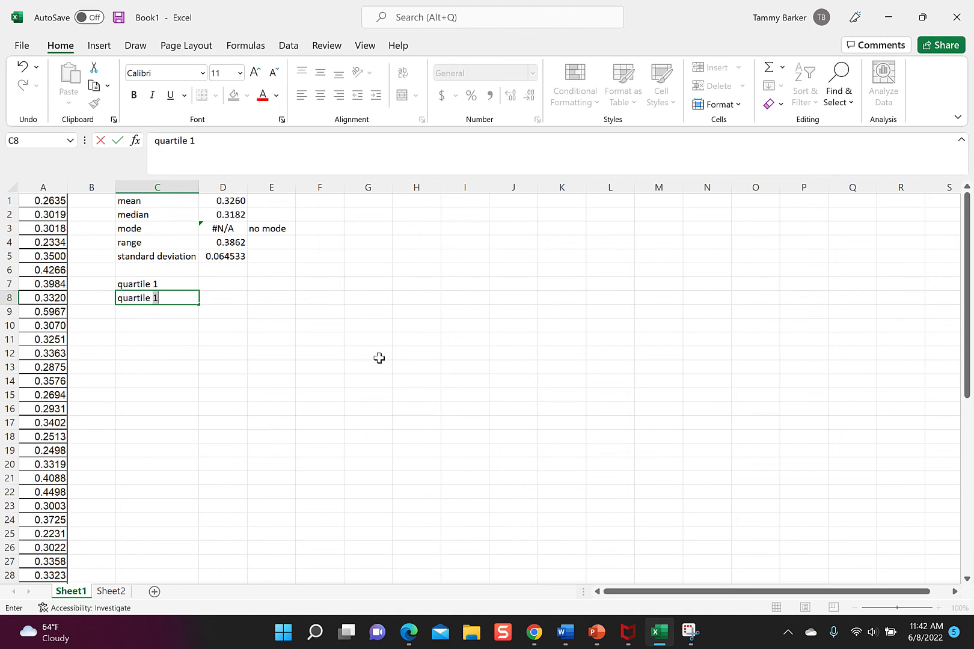
{"action": "type", "text": "2"}
{"action": "key", "text": "Return"}
{"action": "type", "text": "quartil"}
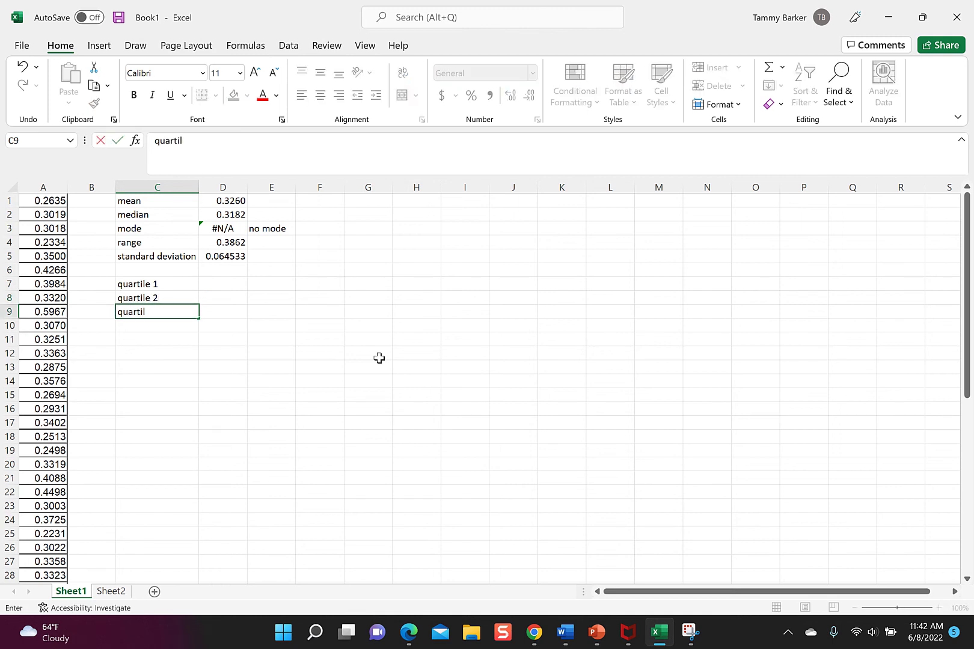
{"action": "type", "text": "e 3"}
{"action": "key", "text": "Return"}
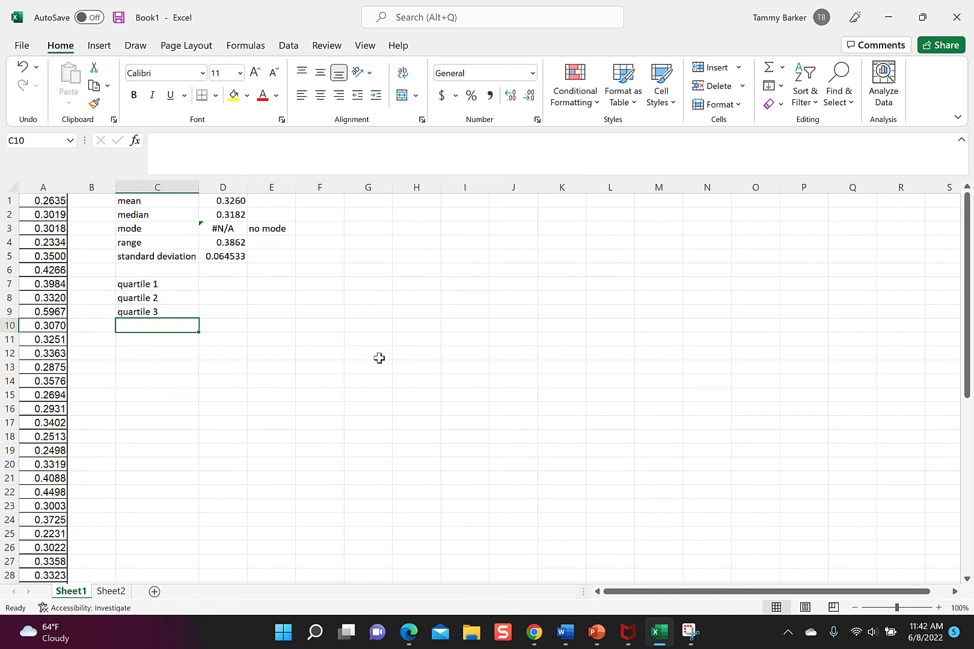
{"action": "type", "text": "IQR"}
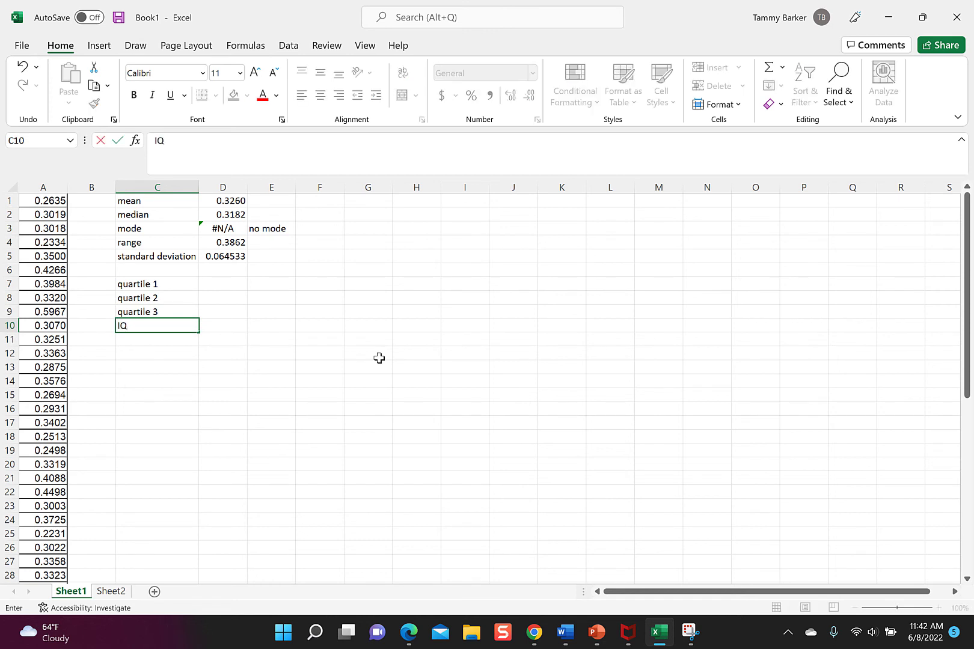
Calculate the first quartile in cell D7 with QUARTILE over A1:A52 and quart value 1.
{"action": "left_click", "coordinate": [220, 282]}
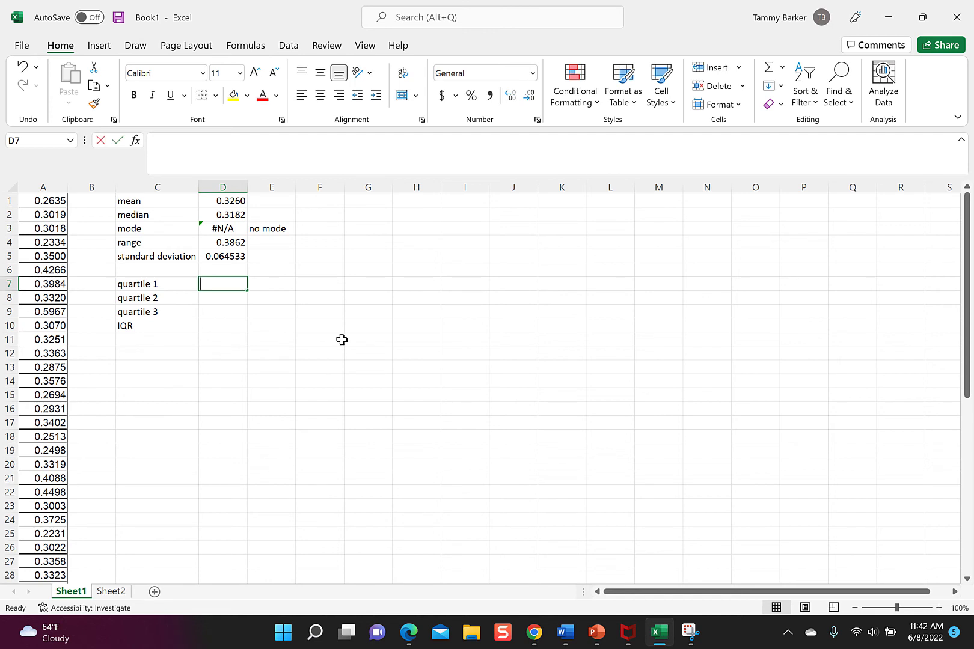
{"action": "type", "text": "="}
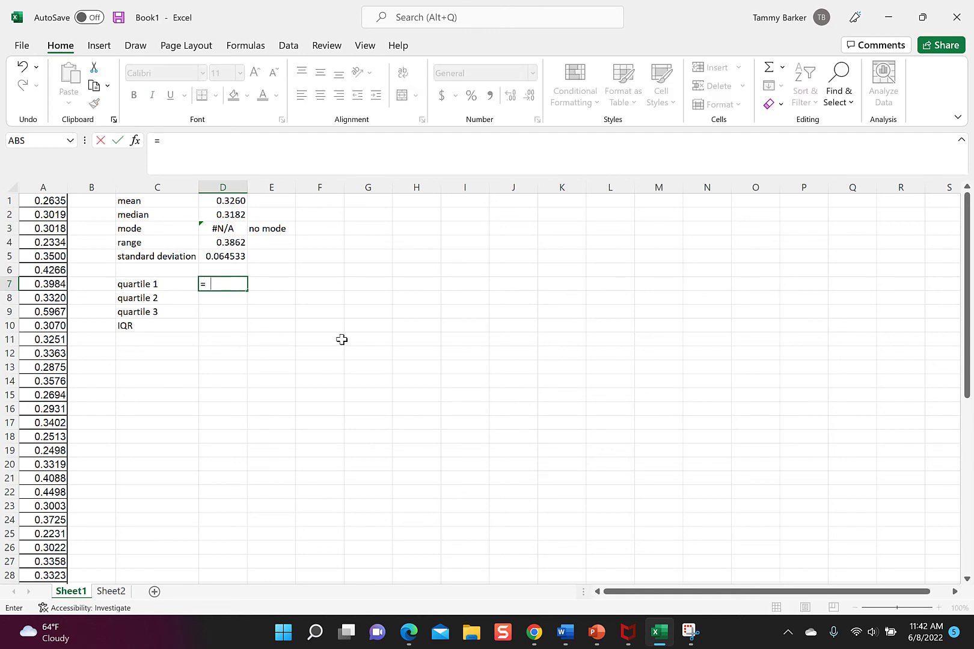
{"action": "type", "text": "qu"}
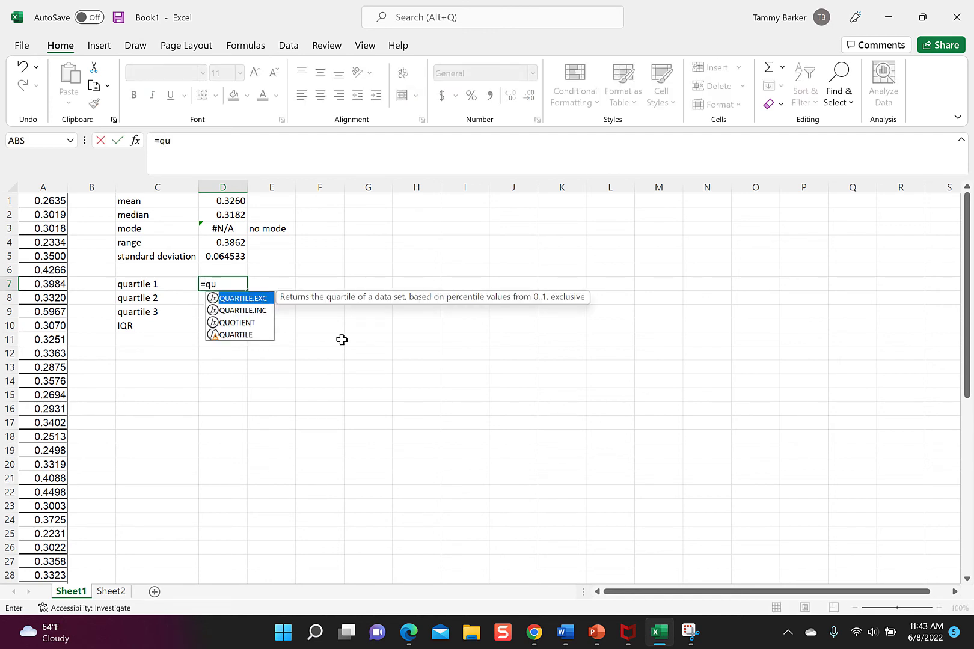
{"action": "type", "text": "artile("}
{"action": "left_click_drag", "start_coordinate": [45, 202], "coordinate": [49, 534]}
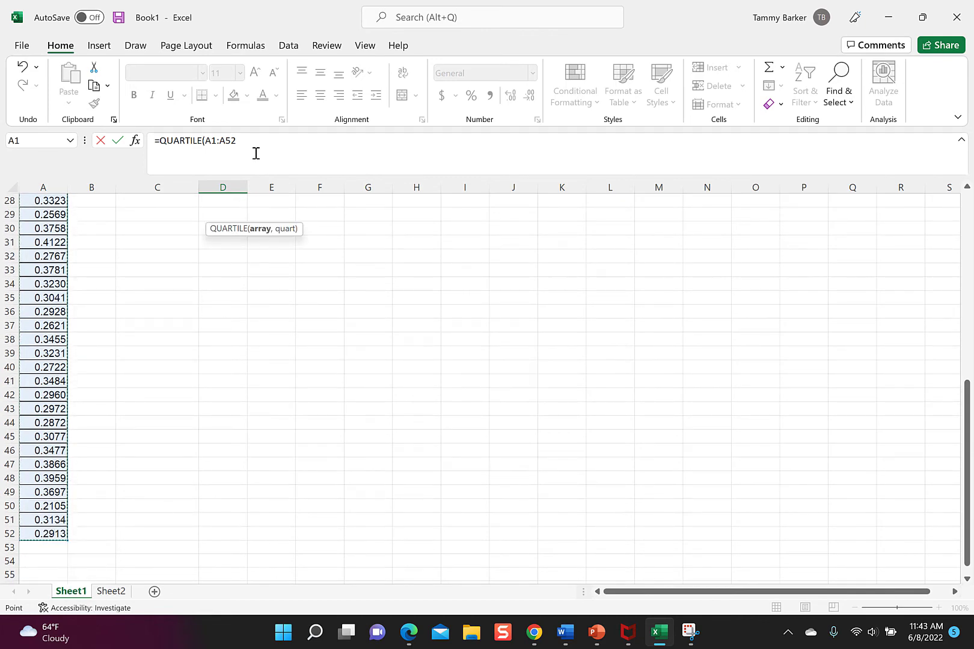
{"action": "type", "text": ","}
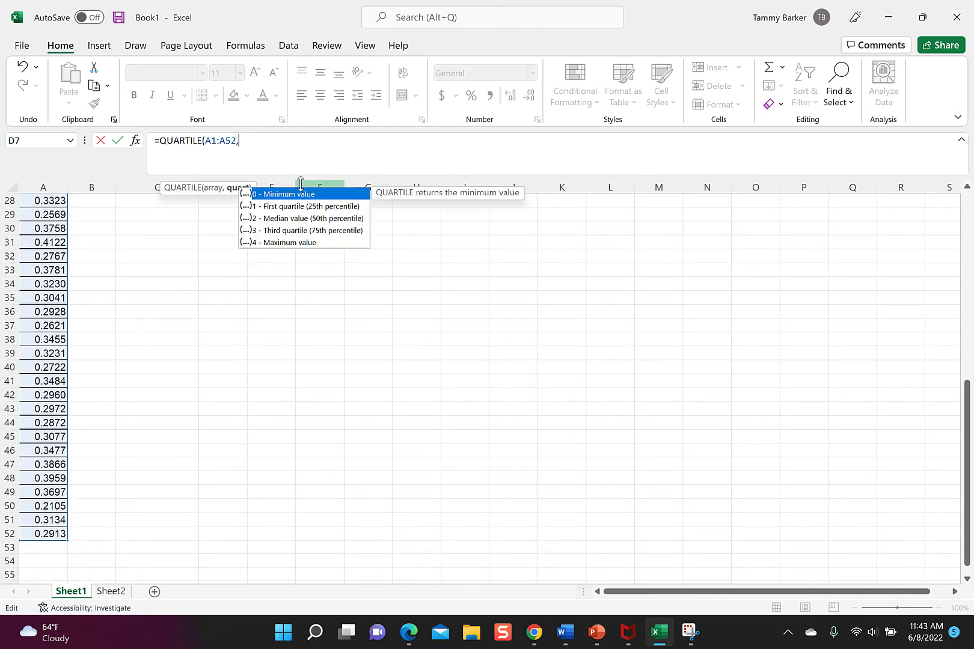
{"action": "type", "text": "1)"}
{"action": "key", "text": "Return"}
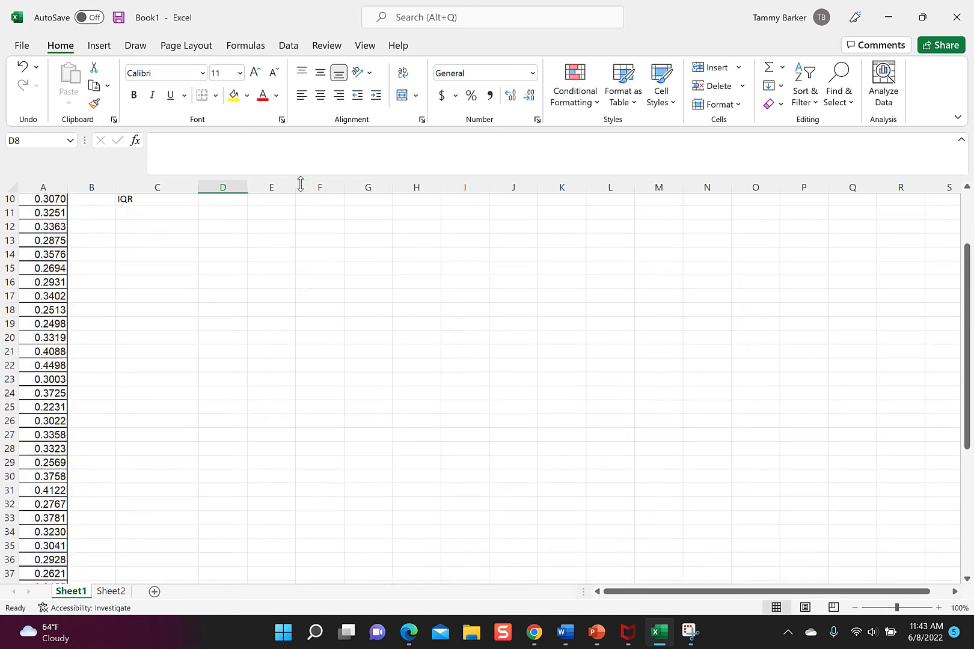
{"action": "scroll", "coordinate": [223, 262], "scroll_direction": "up", "scroll_amount": 3}
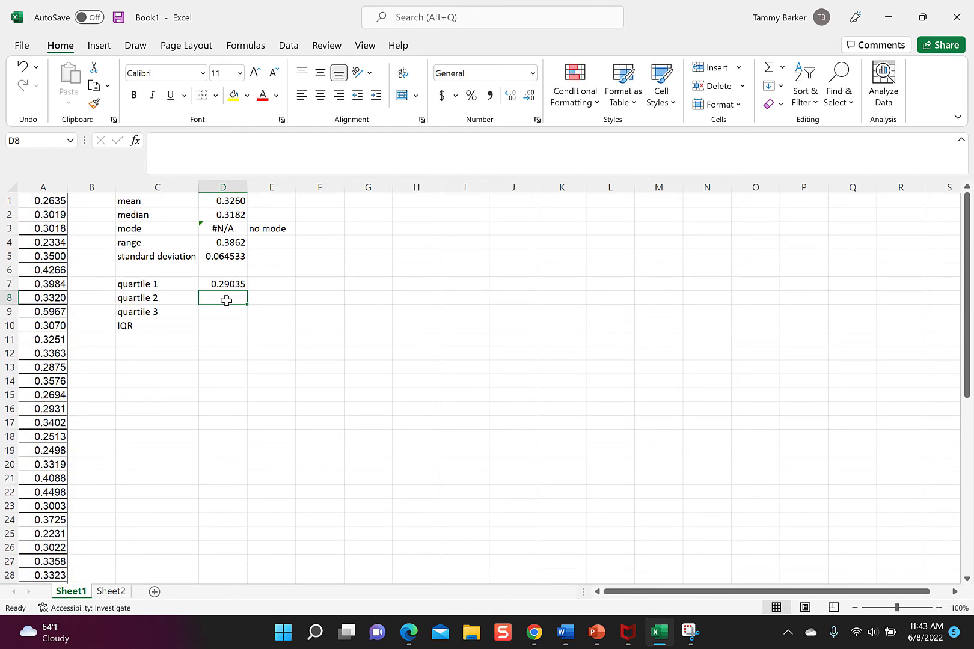
Calculate the second quartile in cell D8 with QUARTILE over A1:A52 and quart value 2.
{"action": "type", "text": "=u"}
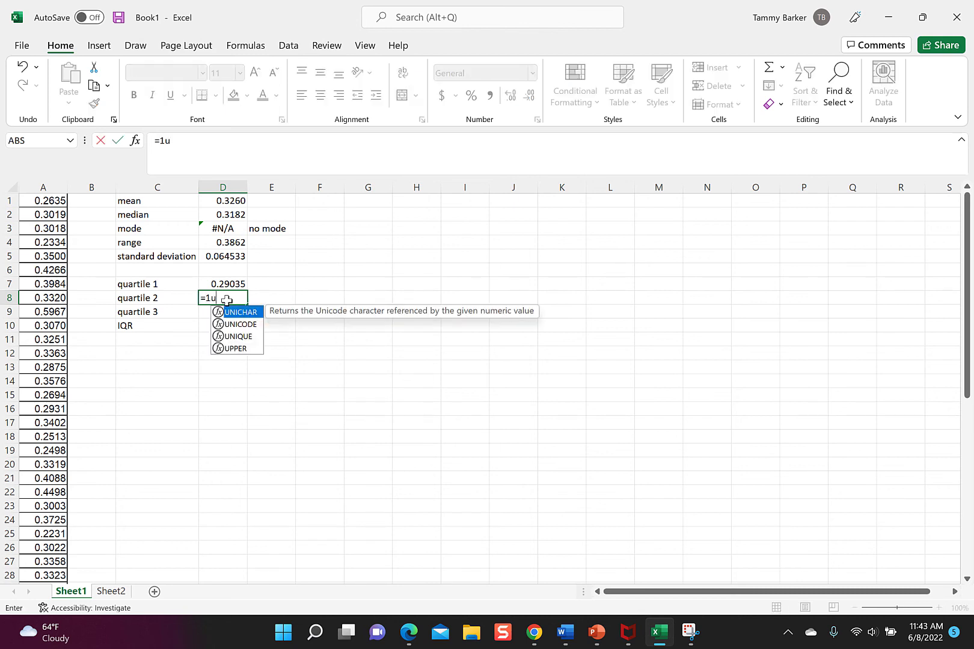
{"action": "key", "text": "Escape"}
{"action": "key", "text": "BackSpace"}
{"action": "type", "text": "qua"}
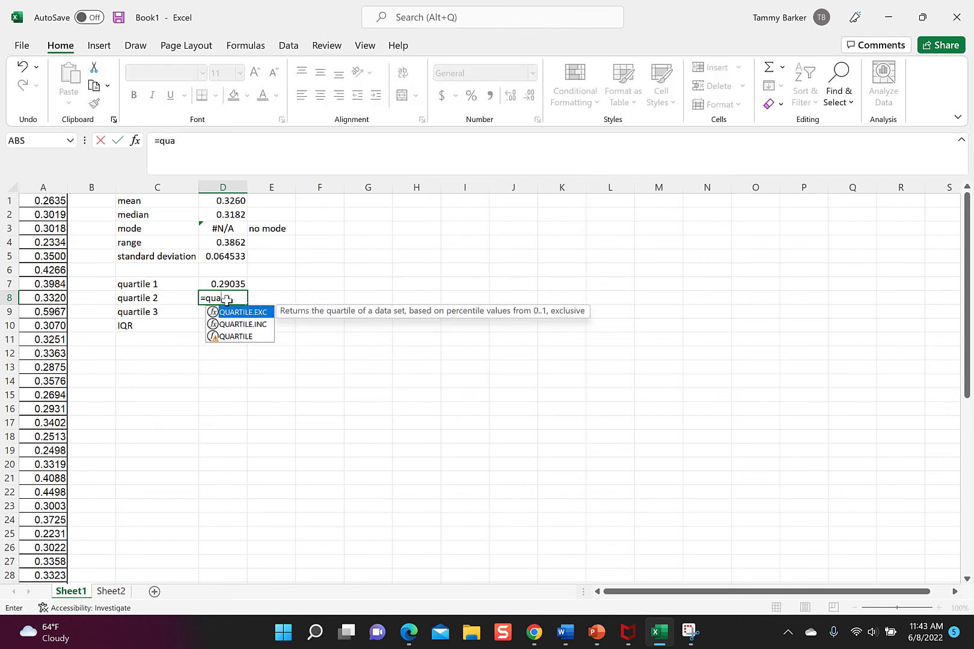
{"action": "type", "text": "rtile("}
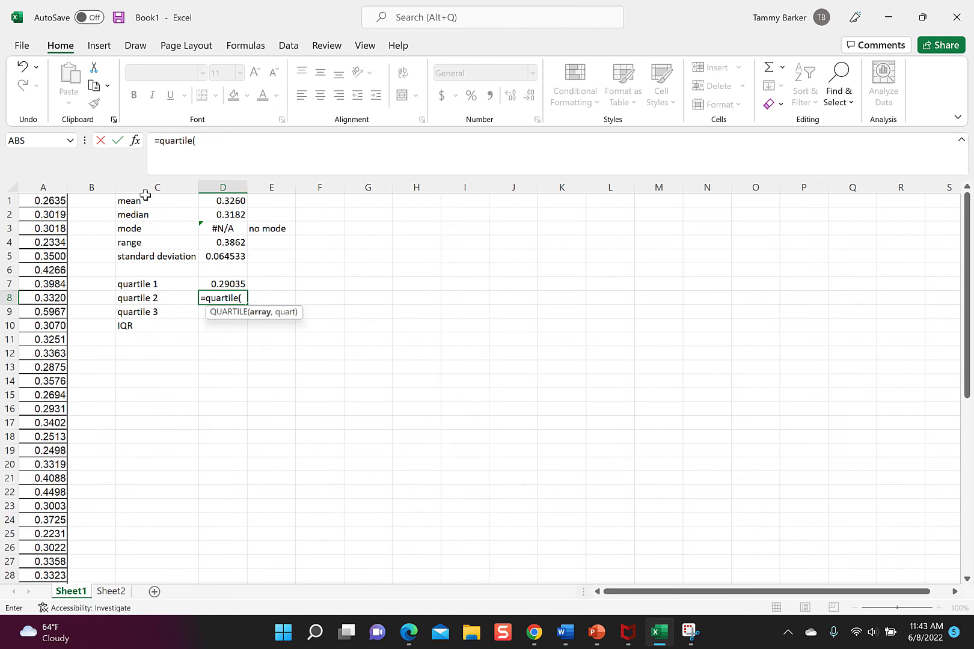
{"action": "left_click_drag", "start_coordinate": [53, 200], "coordinate": [59, 254]}
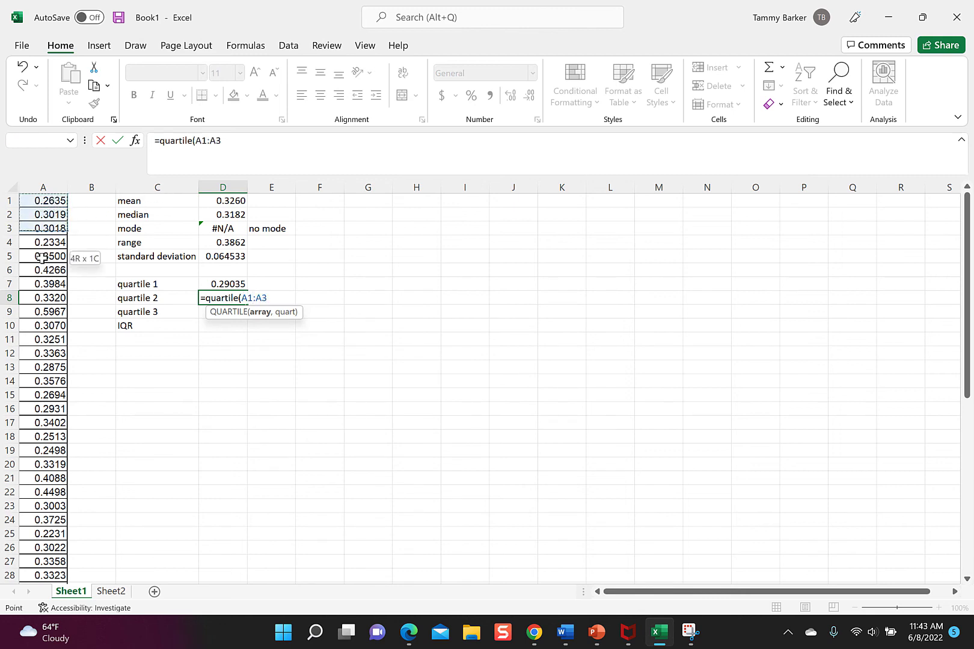
{"action": "key", "text": "ctrl+shift+Down"}
{"action": "type", "text": ","}
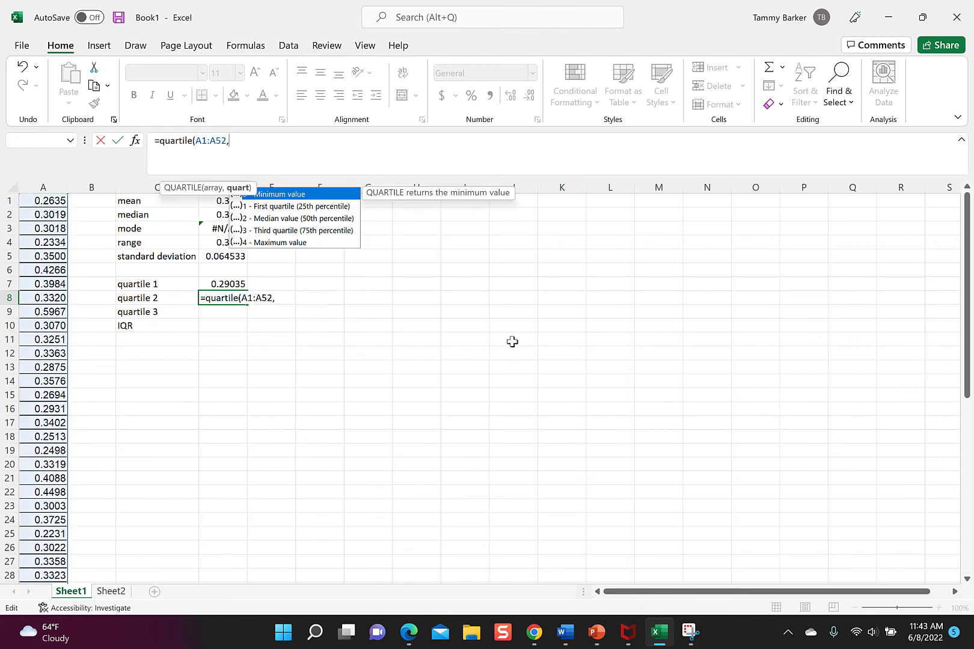
{"action": "type", "text": "2)"}
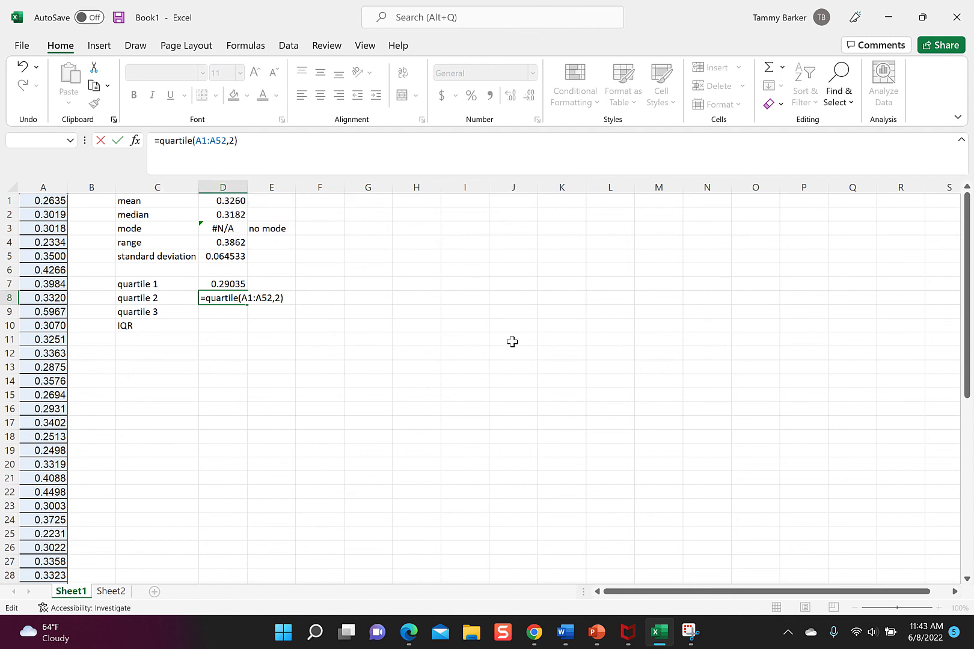
{"action": "key", "text": "Return"}
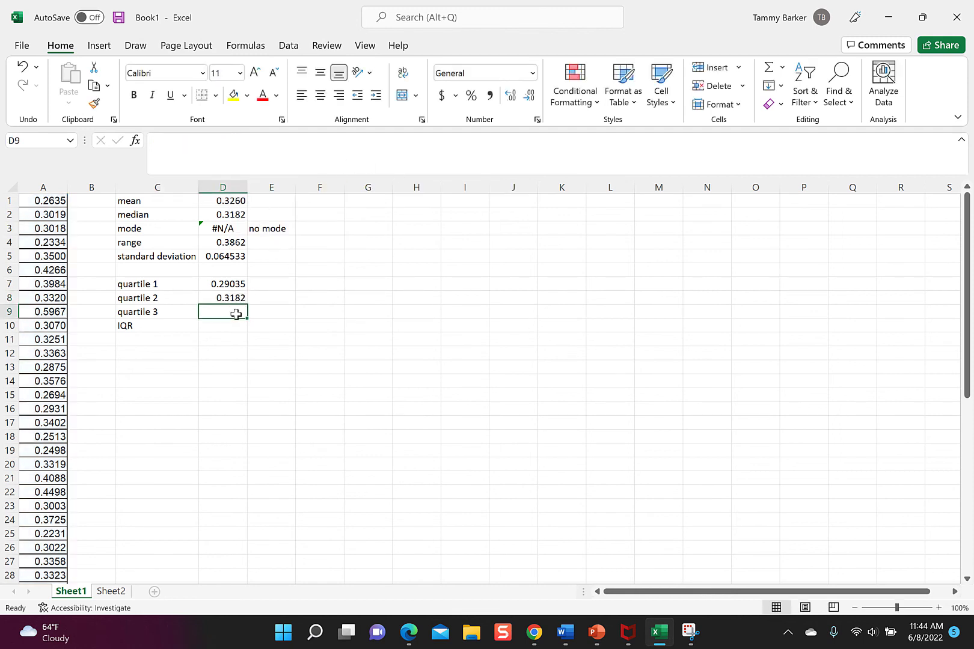
Calculate the third quartile in cell D9 with QUARTILE over A1:A52 and quart value 3.
{"action": "type", "text": "=qu"}
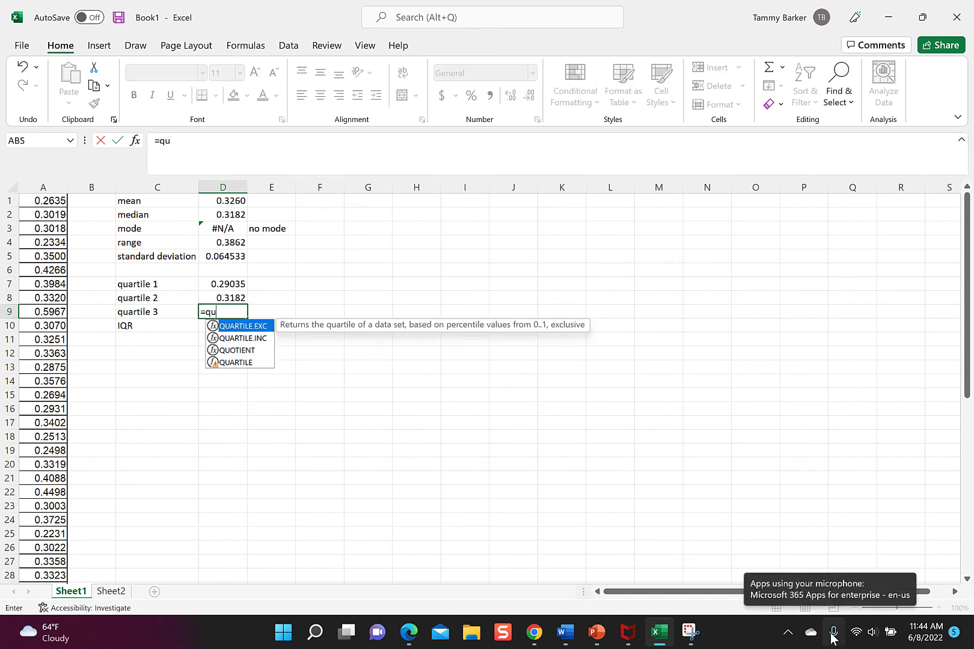
{"action": "type", "text": "artile"}
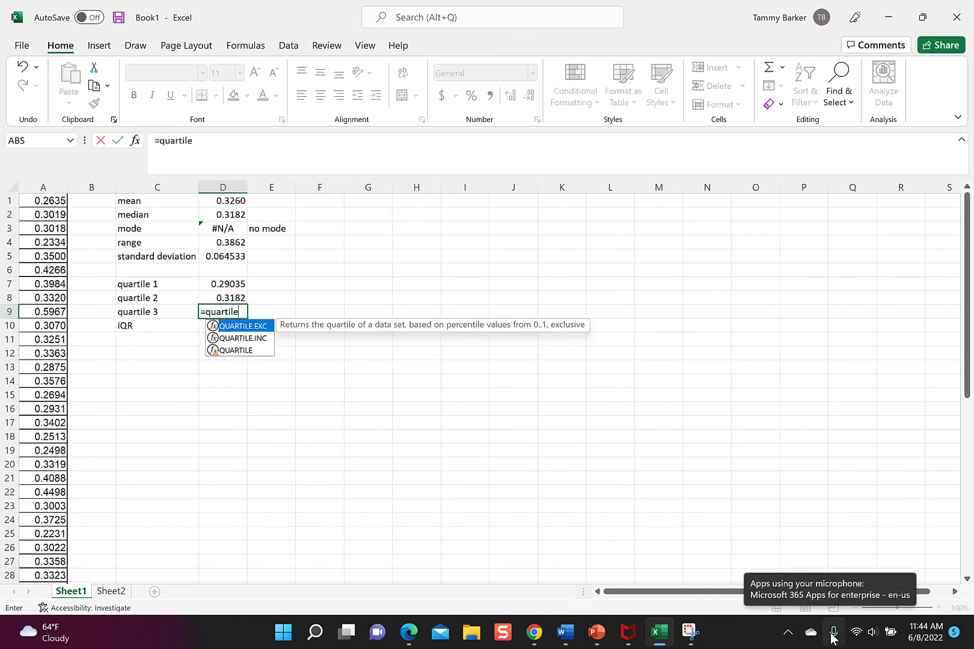
{"action": "type", "text": "("}
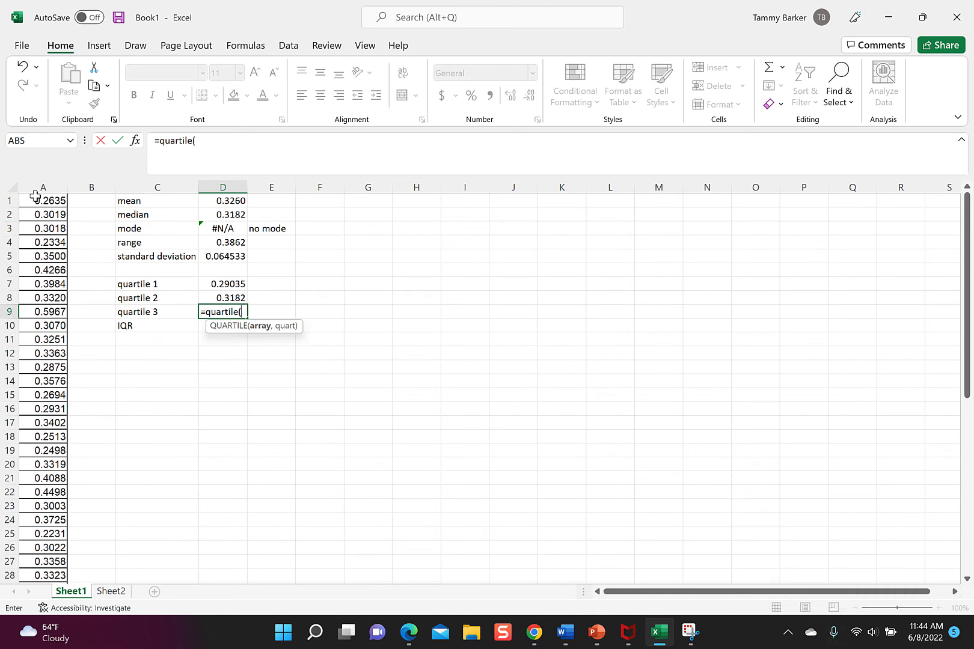
{"action": "left_click_drag", "start_coordinate": [36, 199], "coordinate": [61, 560]}
{"action": "type", "text": ",3)"}
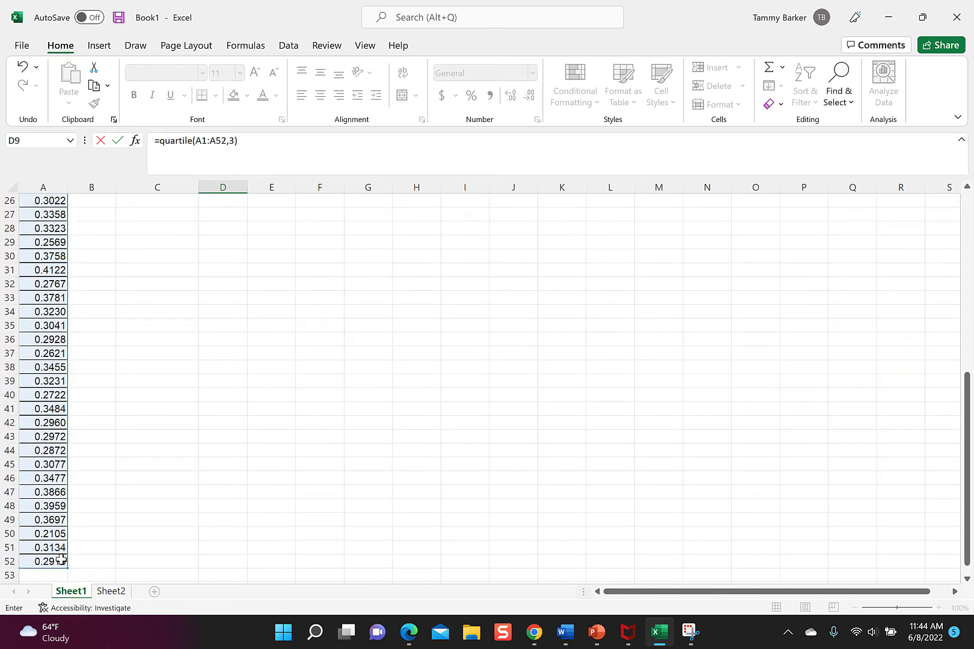
{"action": "key", "text": "Return"}
{"action": "scroll", "coordinate": [63, 481], "scroll_direction": "up", "scroll_amount": 3}
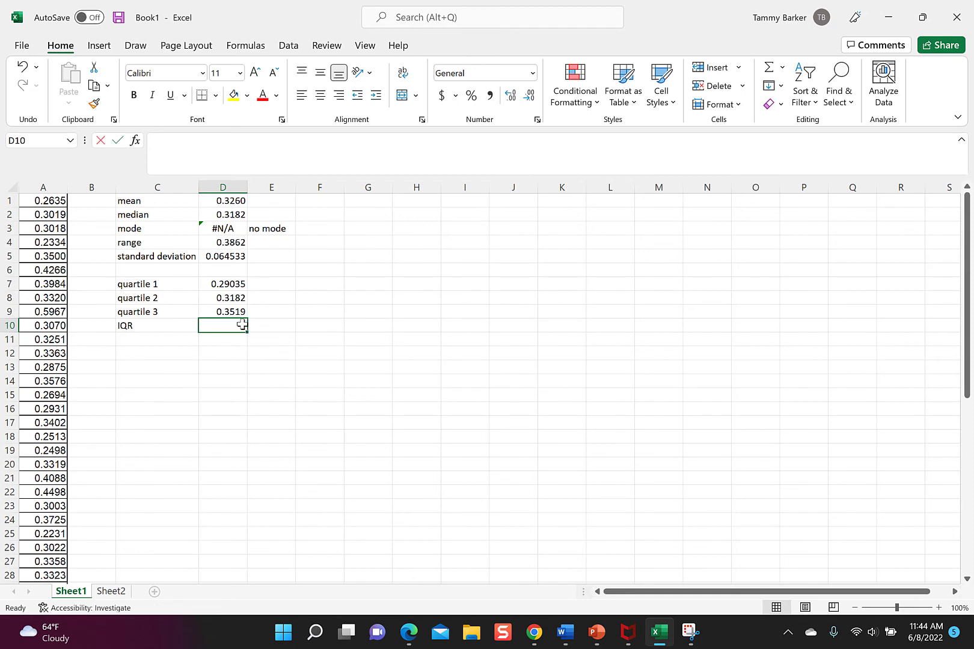
Calculate the IQR in cell D10 with the formula =.3519-.29035.
{"action": "type", "text": "="}
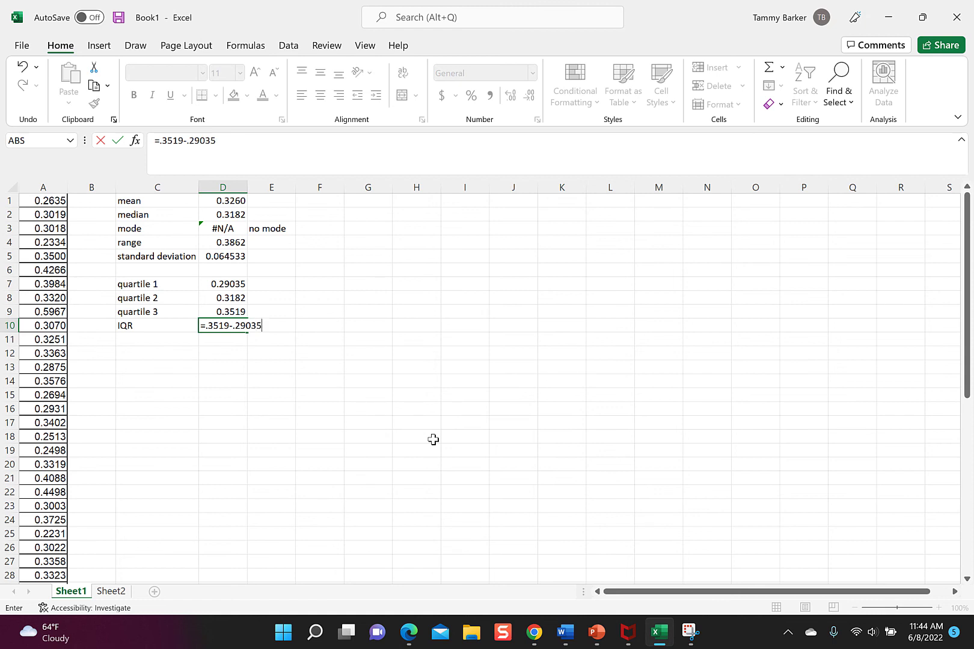
{"action": "type", "text": ".3519-.29035"}
{"action": "key", "text": "Return"}
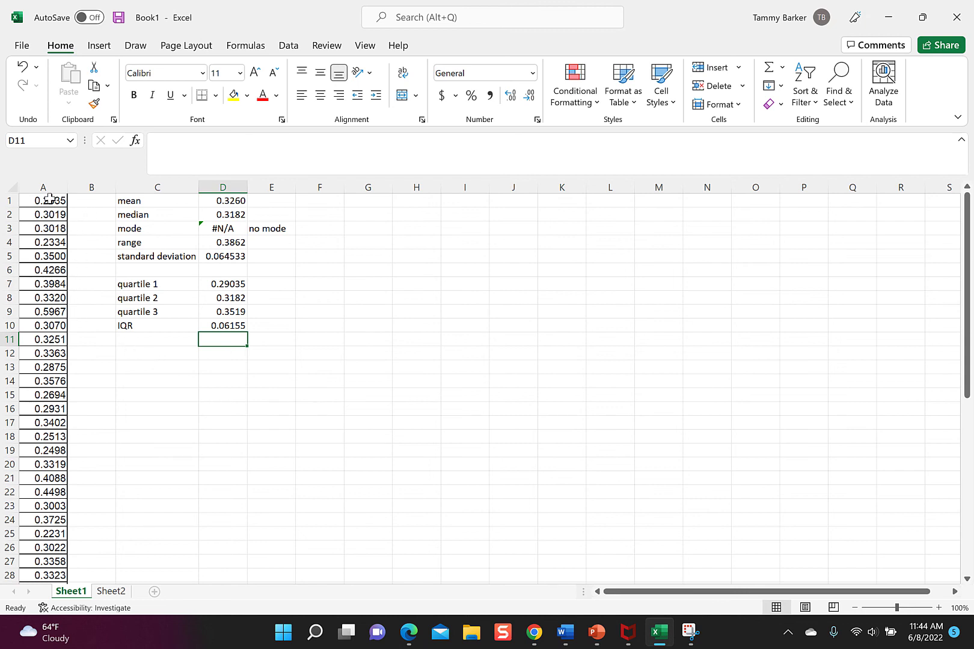
Insert a Box and Whisker chart of the data in A1:A52.
{"action": "left_click_drag", "start_coordinate": [50, 198], "coordinate": [56, 561]}
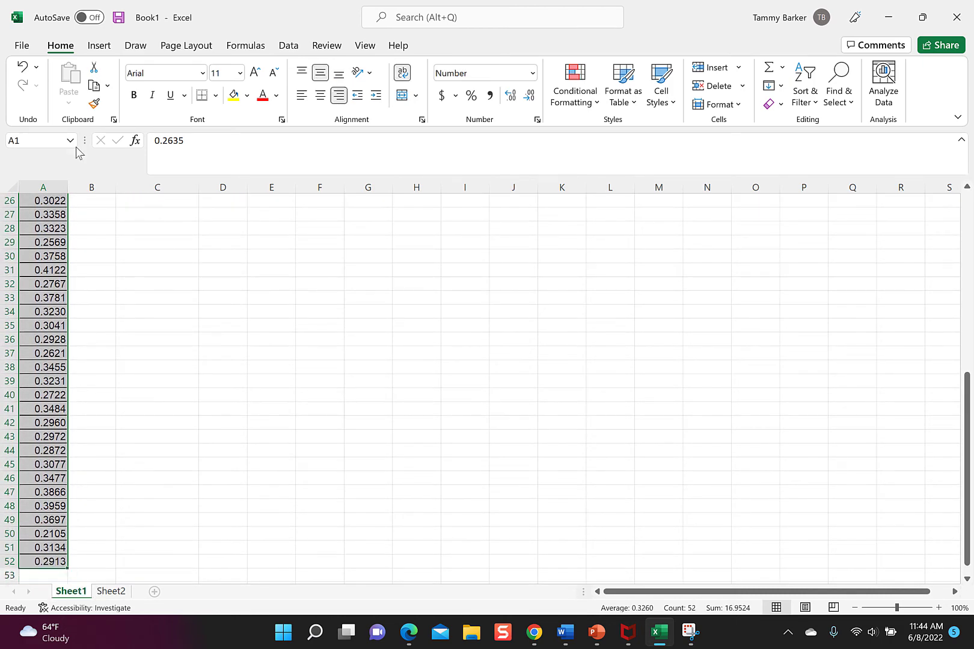
{"action": "left_click", "coordinate": [100, 46]}
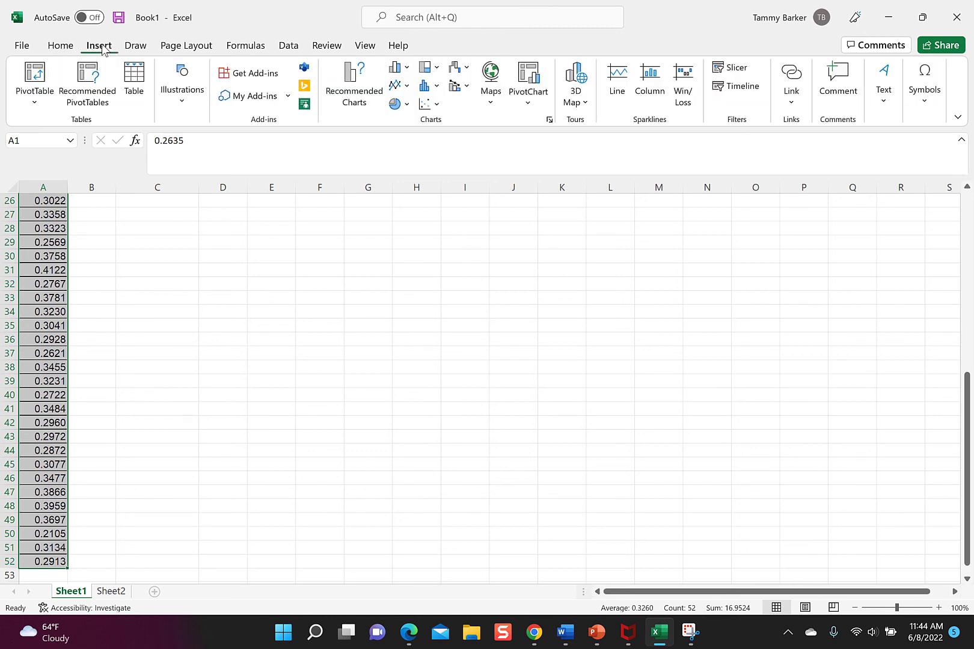
{"action": "left_click", "coordinate": [350, 84]}
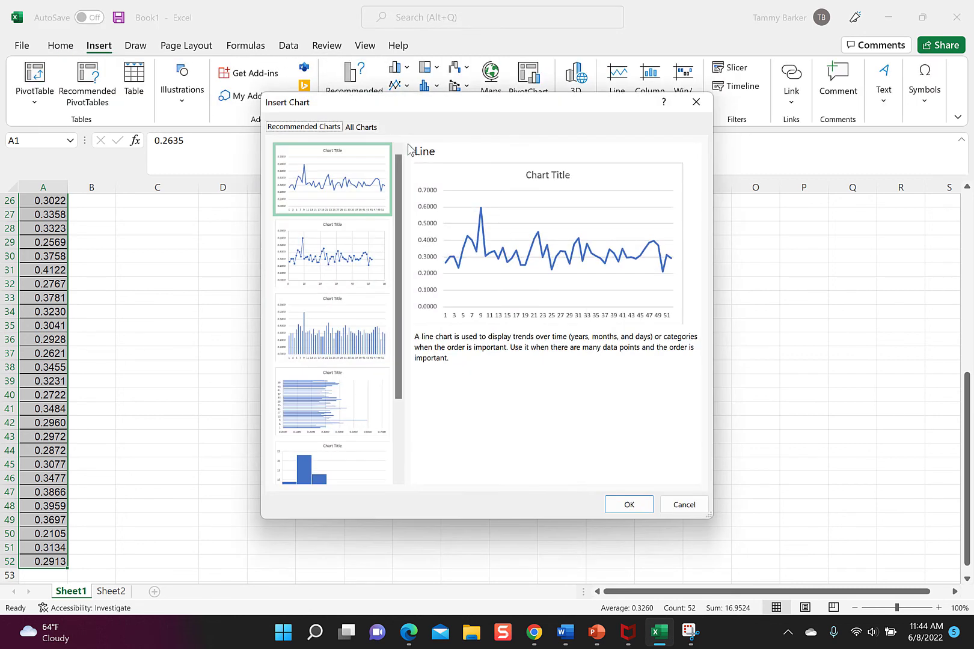
{"action": "scroll", "coordinate": [399, 279], "scroll_direction": "down", "scroll_amount": 3}
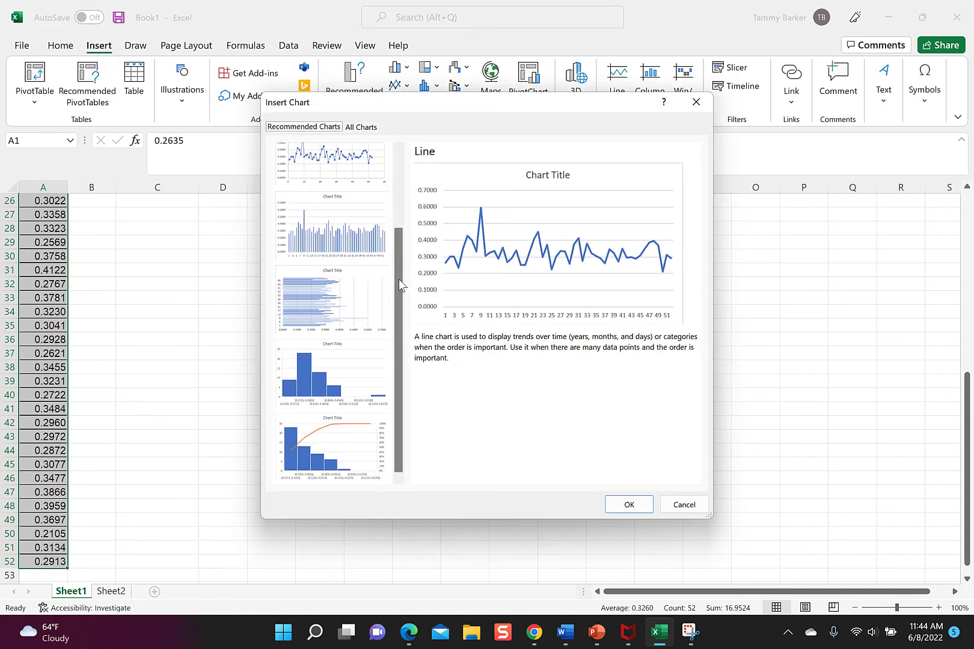
{"action": "left_click", "coordinate": [361, 128]}
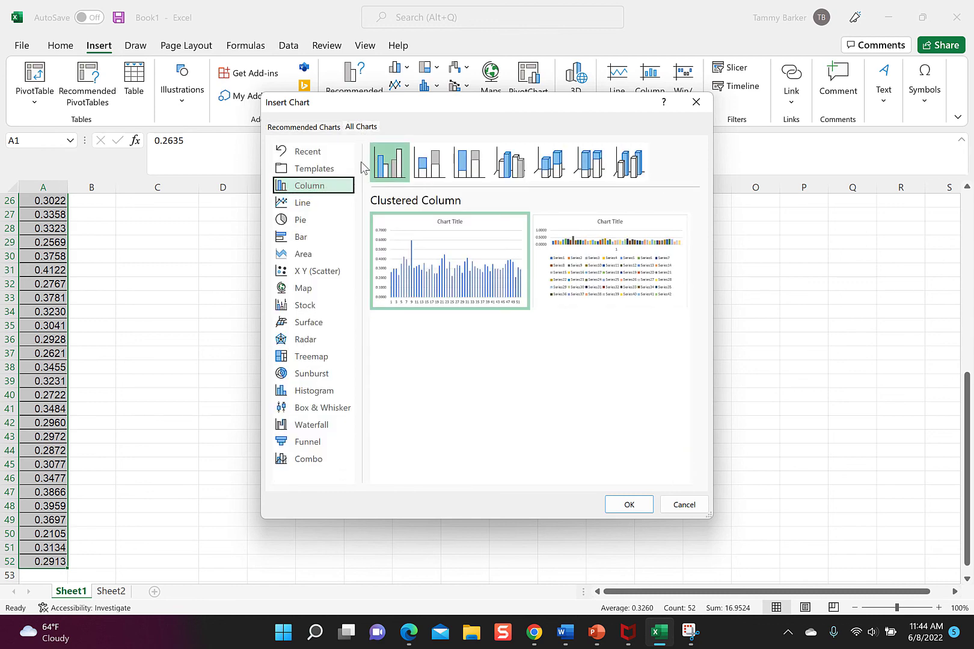
{"action": "left_click", "coordinate": [335, 409]}
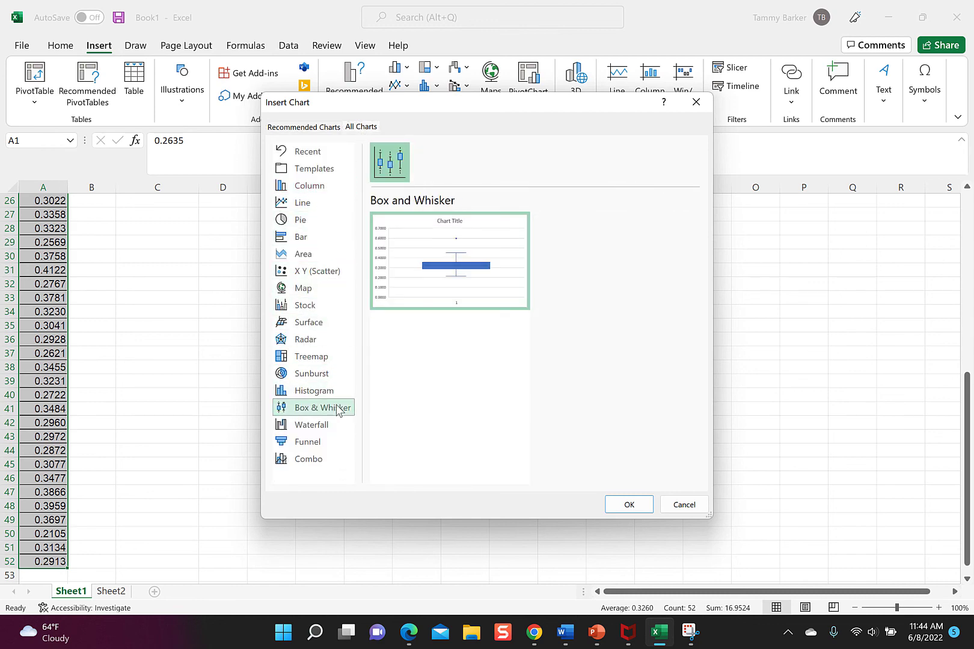
{"action": "left_click", "coordinate": [641, 512]}
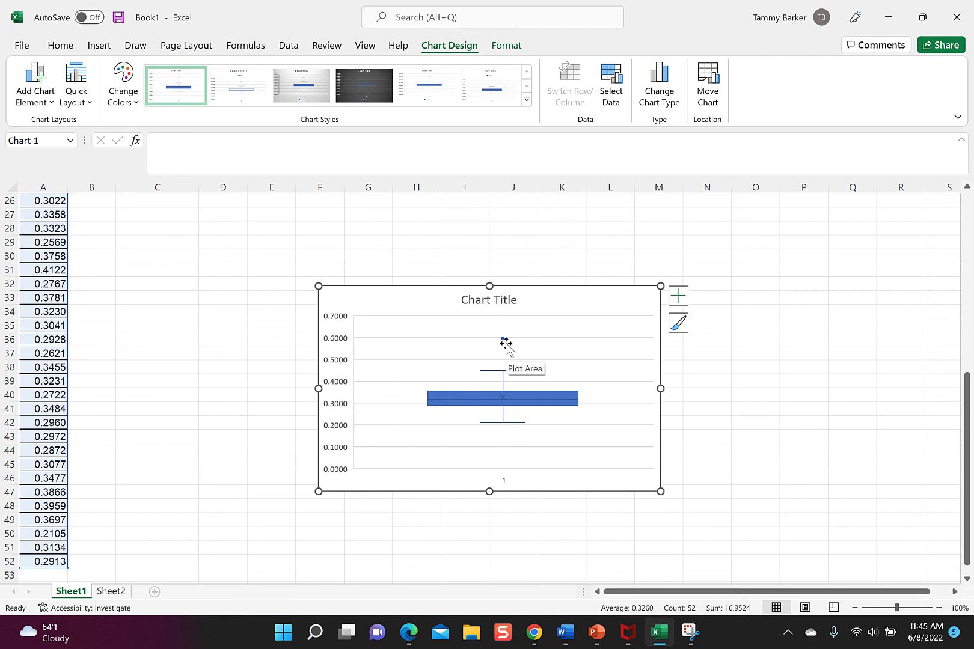
Inspect the outlier's value in the box and whisker chart, and compare it with the outlier of the boxplot in Desmos.
{"action": "mouse_move", "coordinate": [503, 340]}
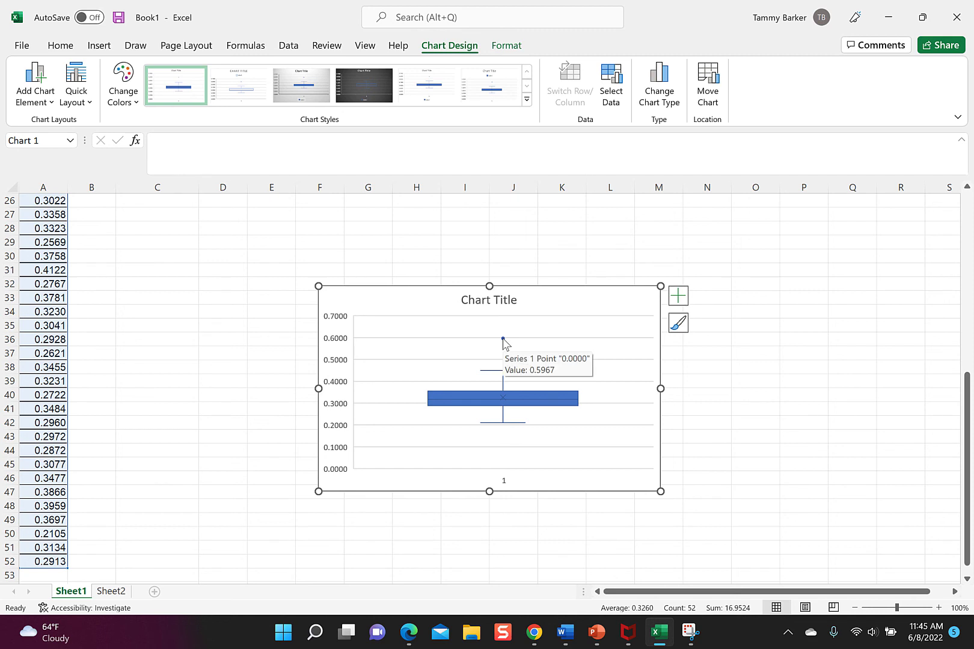
{"action": "left_click", "coordinate": [420, 635]}
{"action": "mouse_move", "coordinate": [809, 338]}
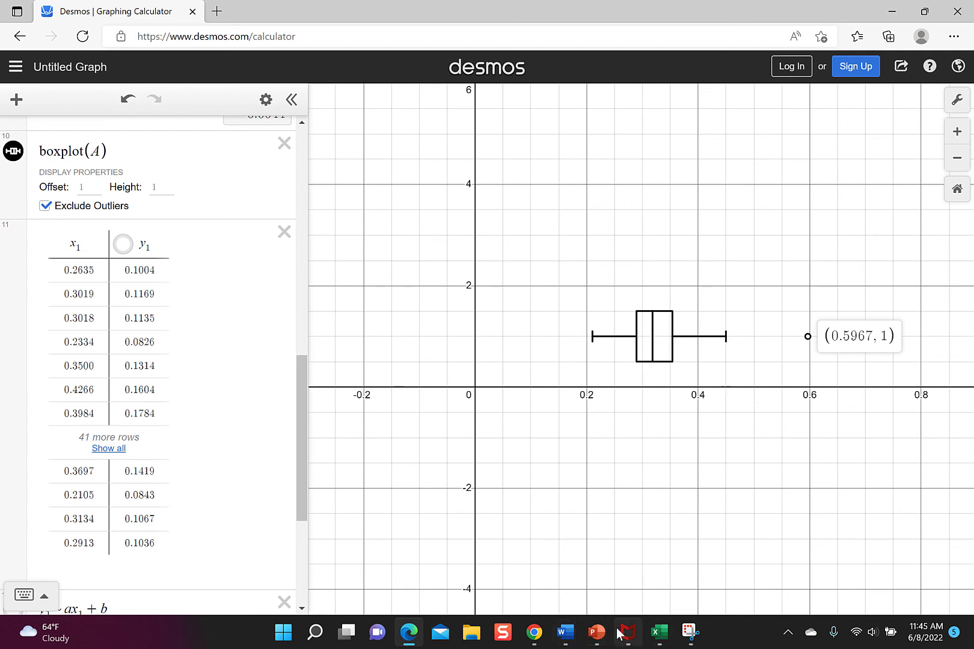
Review question 2 in the Word assignment, and return to the Excel workbook to open Sheet2.
{"action": "left_click", "coordinate": [566, 631]}
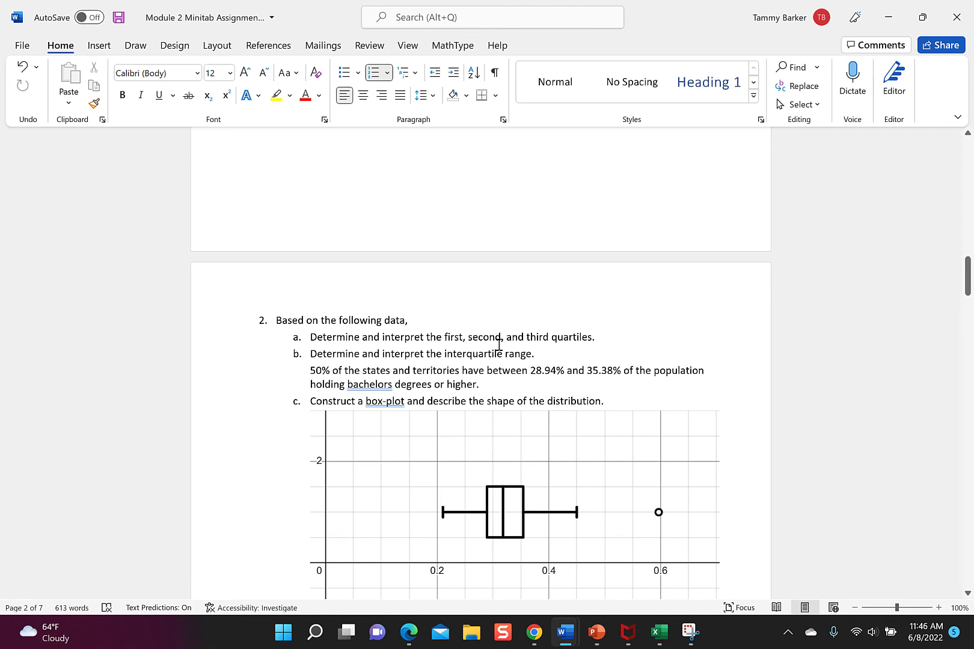
{"action": "scroll", "coordinate": [430, 388], "scroll_direction": "down", "scroll_amount": 10}
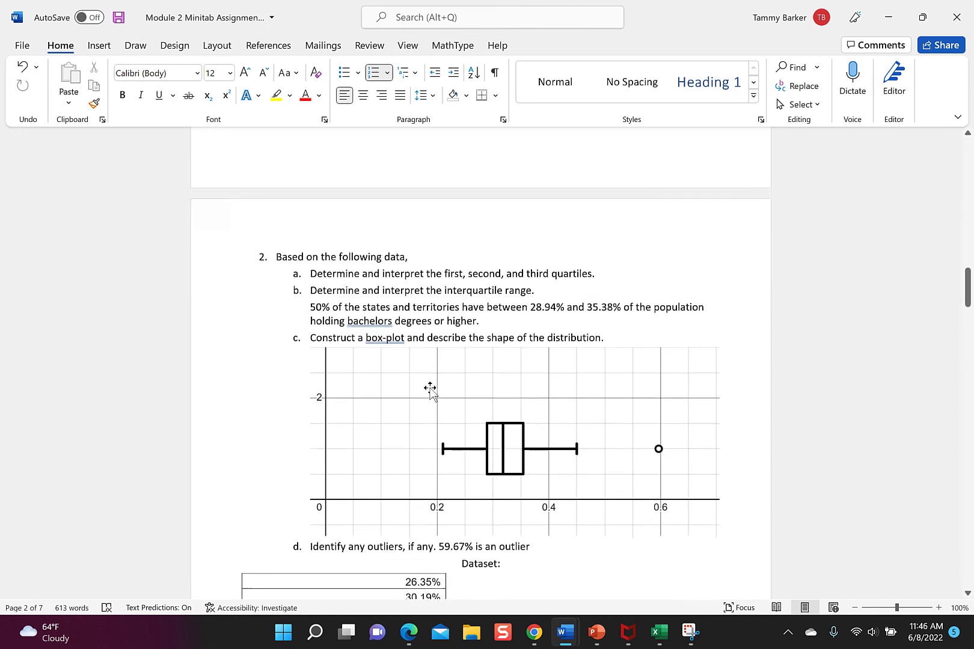
{"action": "scroll", "coordinate": [432, 393], "scroll_direction": "down", "scroll_amount": 12}
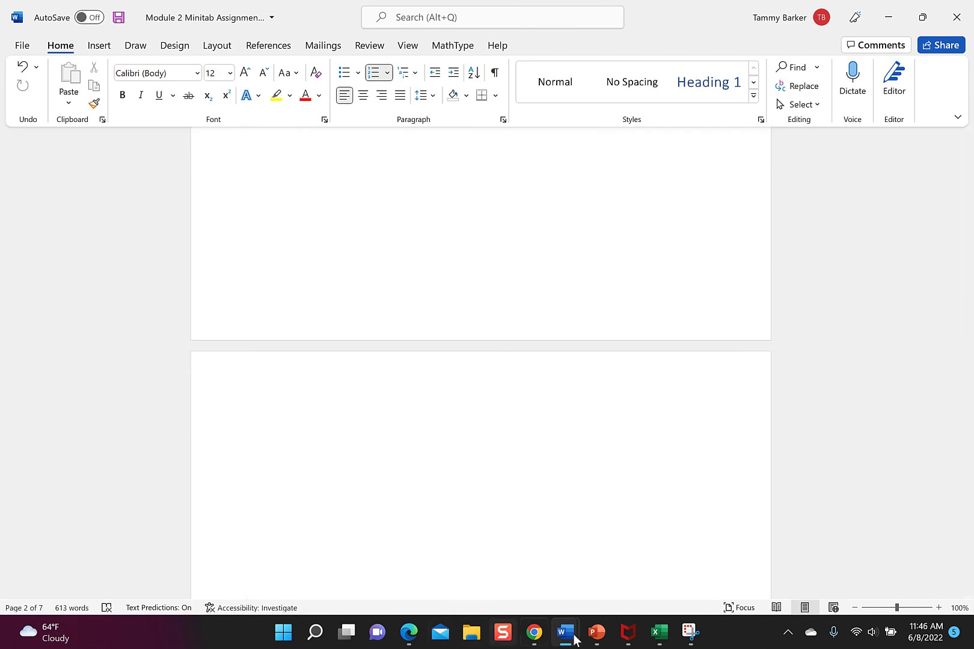
{"action": "left_click", "coordinate": [658, 632]}
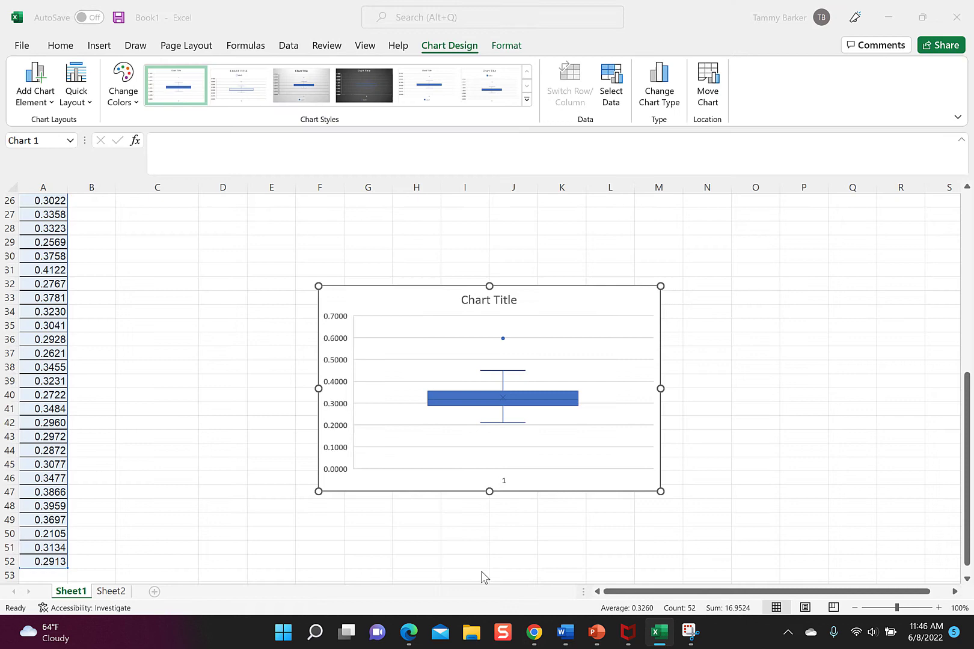
{"action": "left_click", "coordinate": [122, 591]}
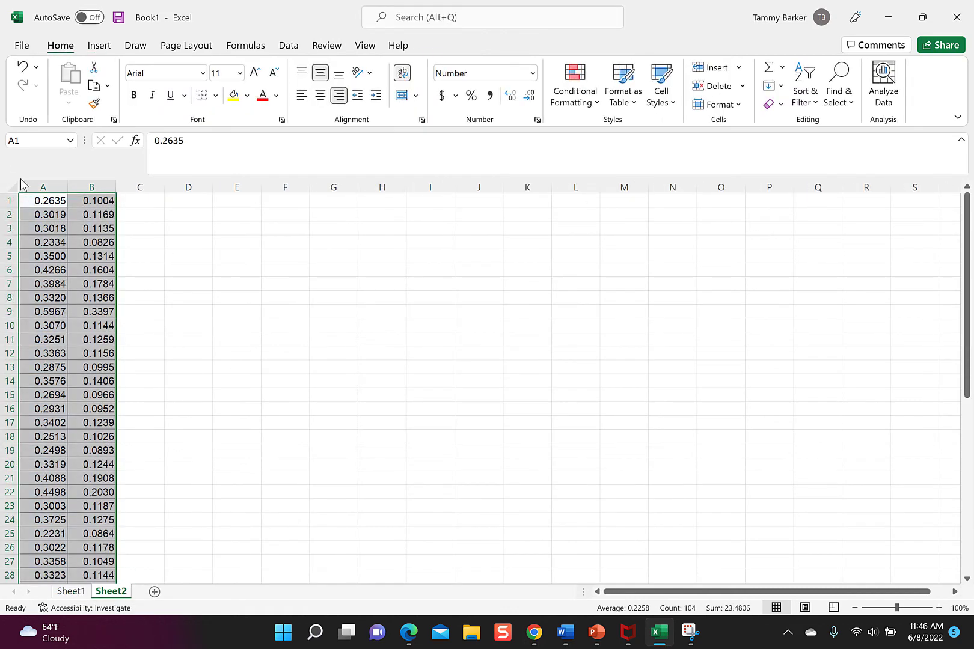
Insert a scatter chart of the data in A1:B52 on Sheet2 and enlarge it to roughly columns F through O.
{"action": "left_click_drag", "start_coordinate": [41, 203], "coordinate": [96, 533]}
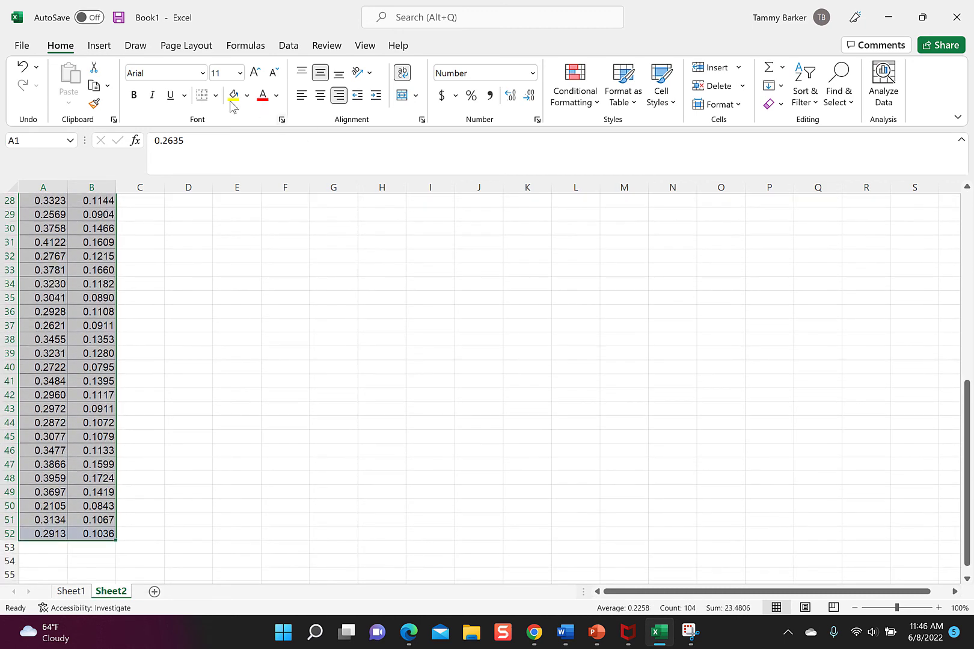
{"action": "left_click", "coordinate": [97, 46]}
{"action": "left_click", "coordinate": [358, 91]}
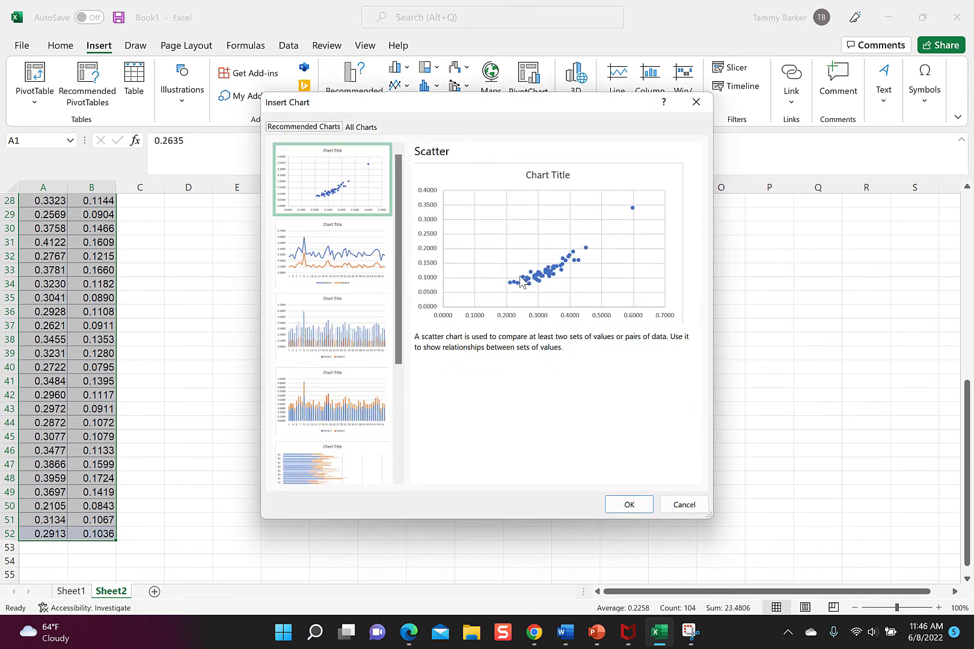
{"action": "left_click", "coordinate": [620, 509]}
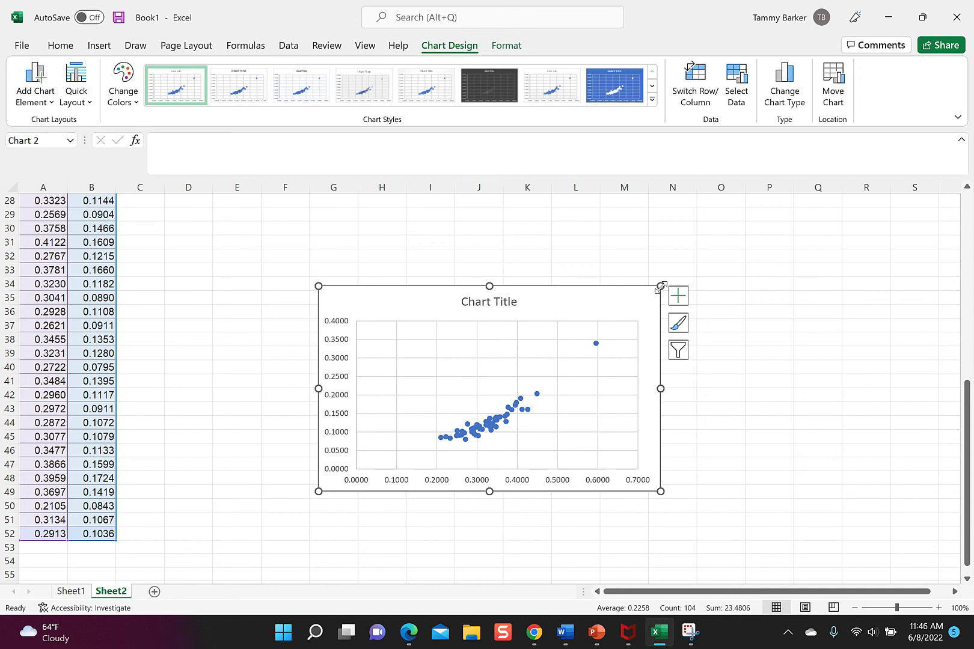
{"action": "left_click_drag", "start_coordinate": [661, 287], "coordinate": [751, 217]}
{"action": "left_click_drag", "start_coordinate": [318, 491], "coordinate": [263, 533]}
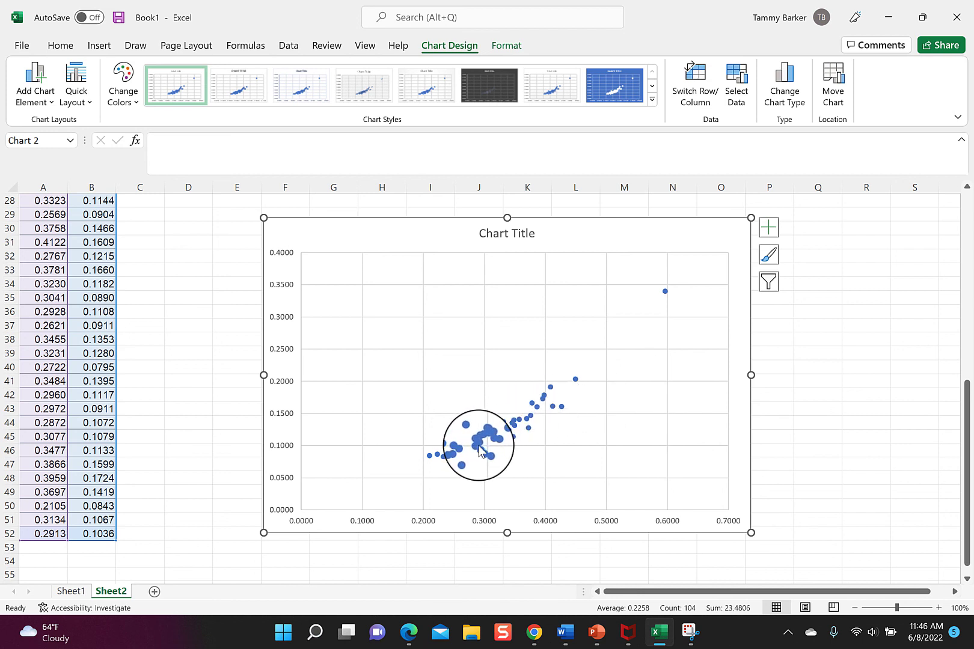
Add a linear trendline to the scatter chart and display its equation and R-squared value on the chart.
{"action": "left_click", "coordinate": [764, 225]}
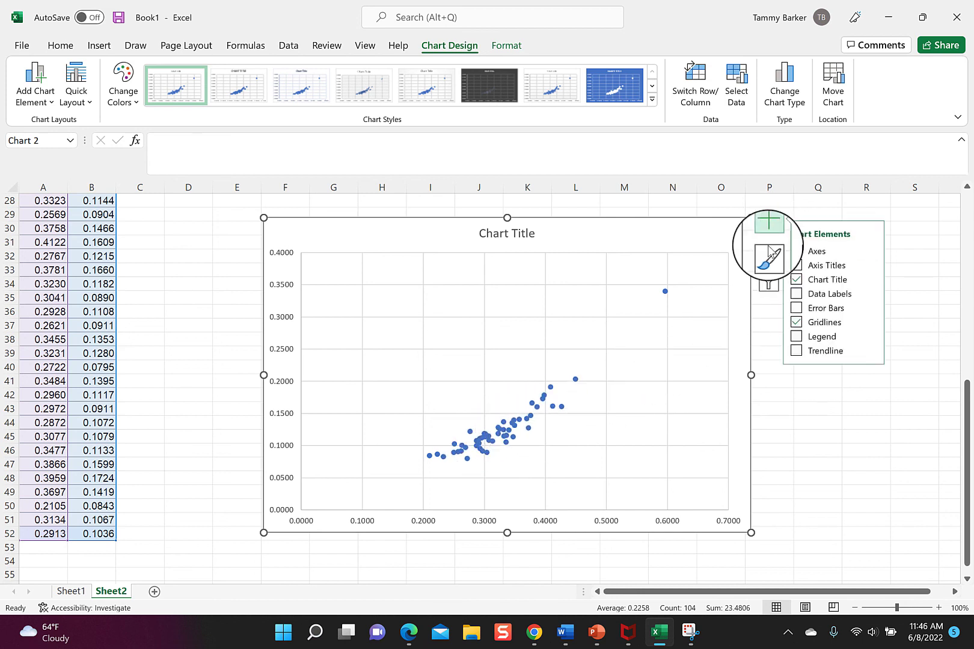
{"action": "left_click", "coordinate": [797, 352]}
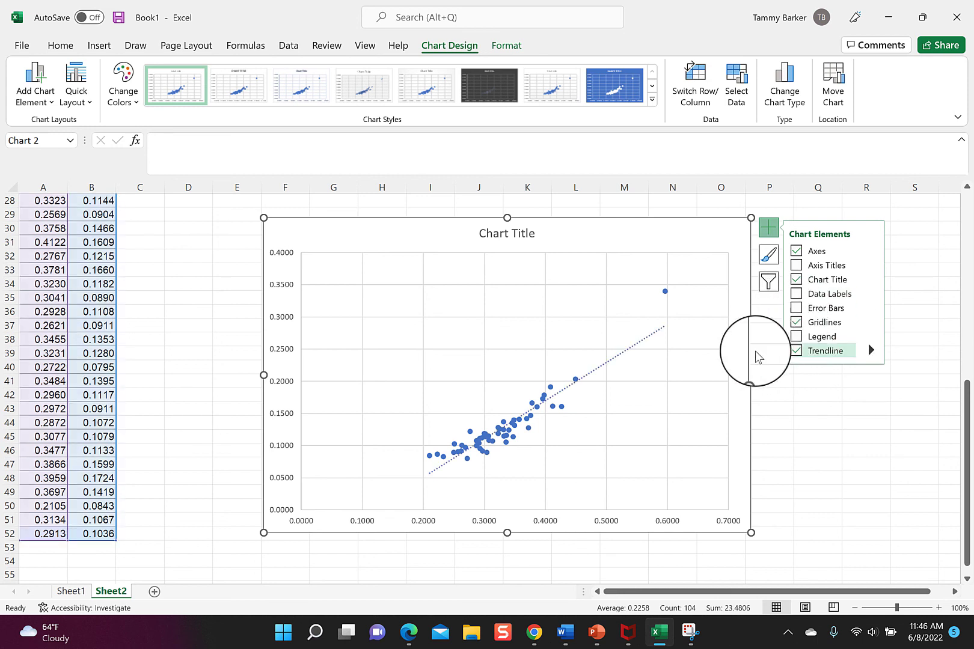
{"action": "left_click", "coordinate": [871, 346]}
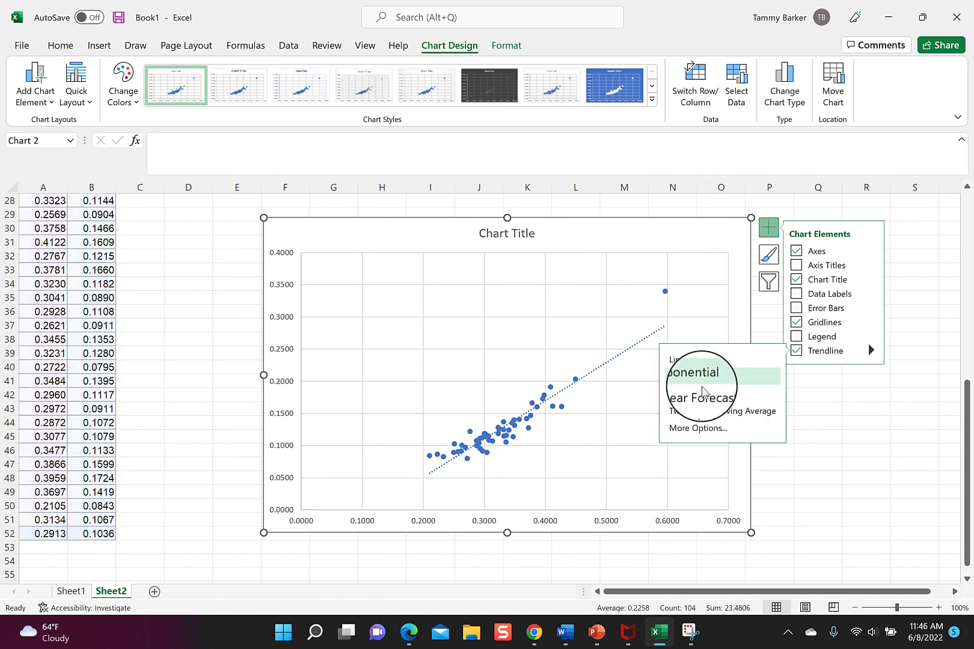
{"action": "left_click", "coordinate": [702, 428]}
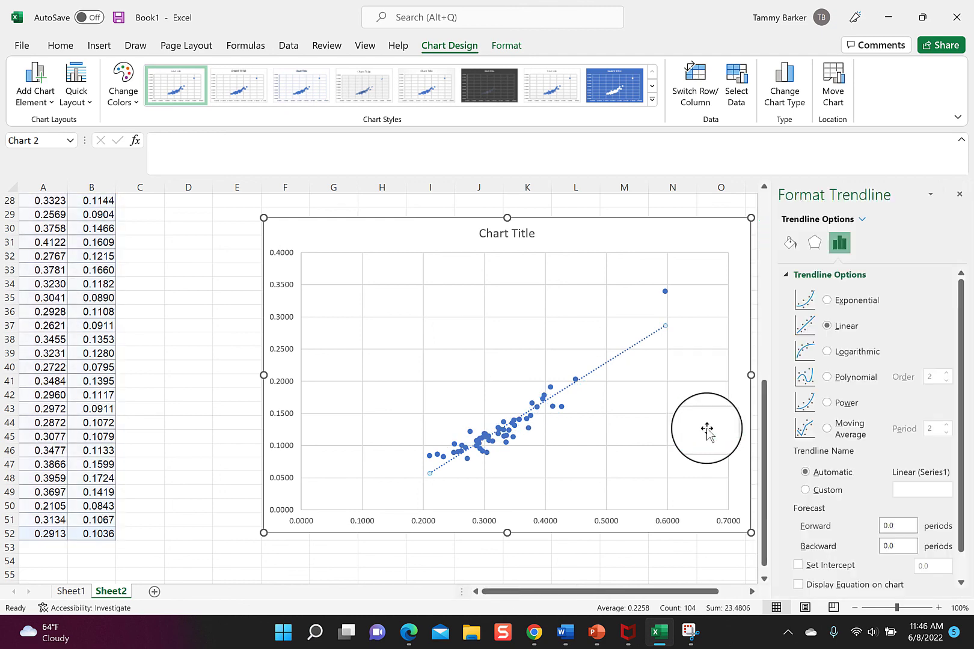
{"action": "scroll", "coordinate": [896, 404], "scroll_direction": "down", "scroll_amount": 1}
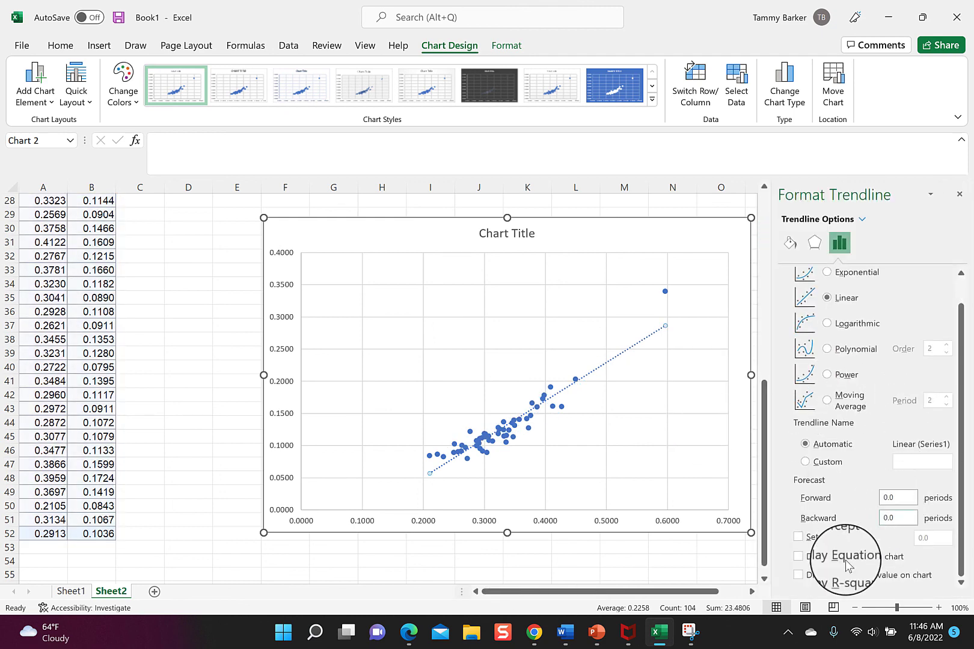
{"action": "left_click", "coordinate": [798, 557]}
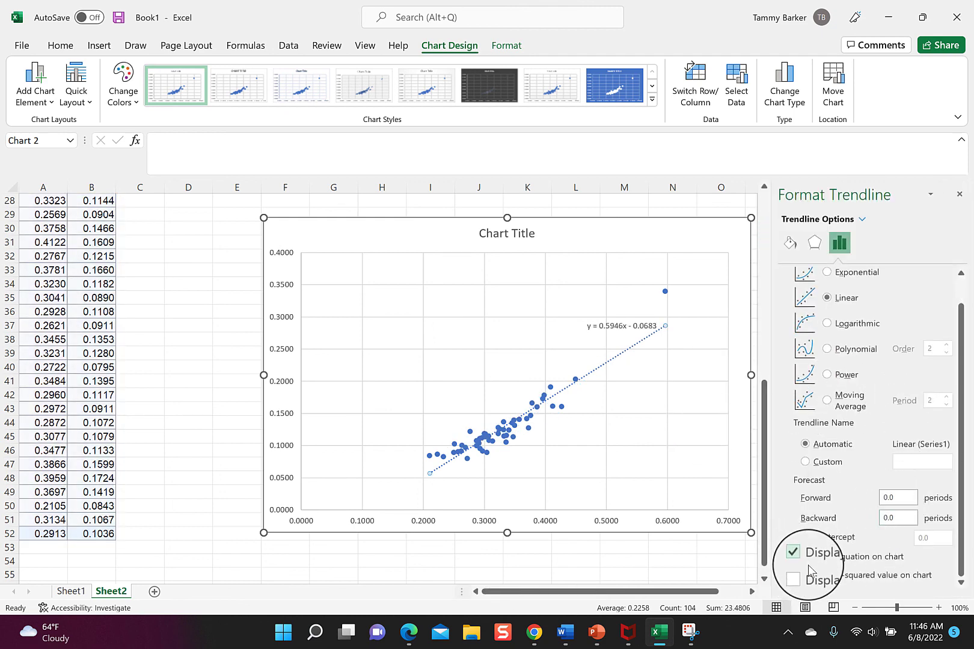
{"action": "left_click", "coordinate": [799, 575]}
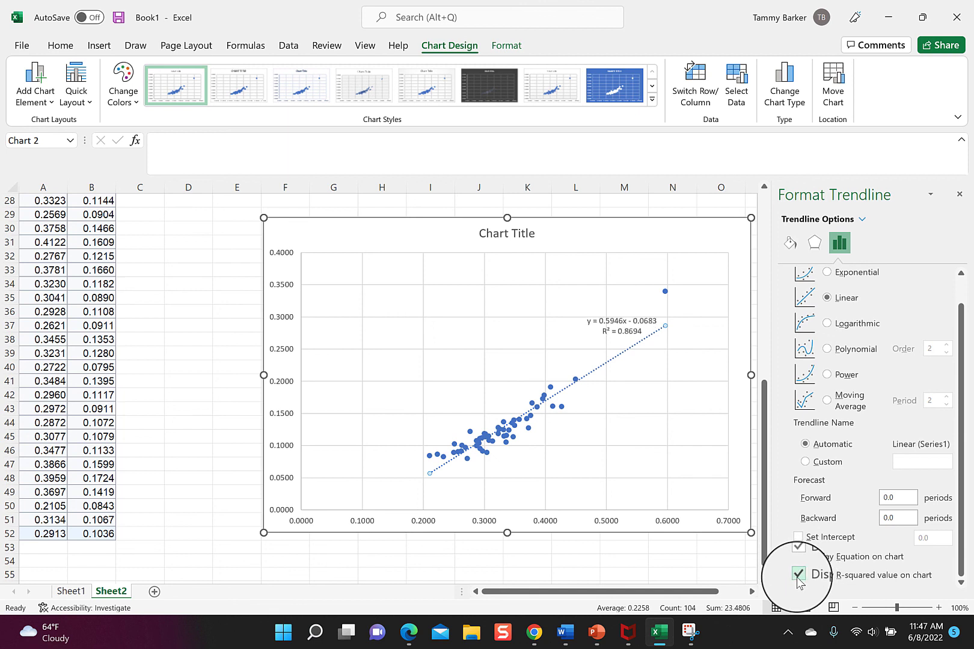
Move the trendline equation label into the empty area above the trendline and set its font size to 20.
{"action": "left_click_drag", "start_coordinate": [613, 319], "coordinate": [531, 286]}
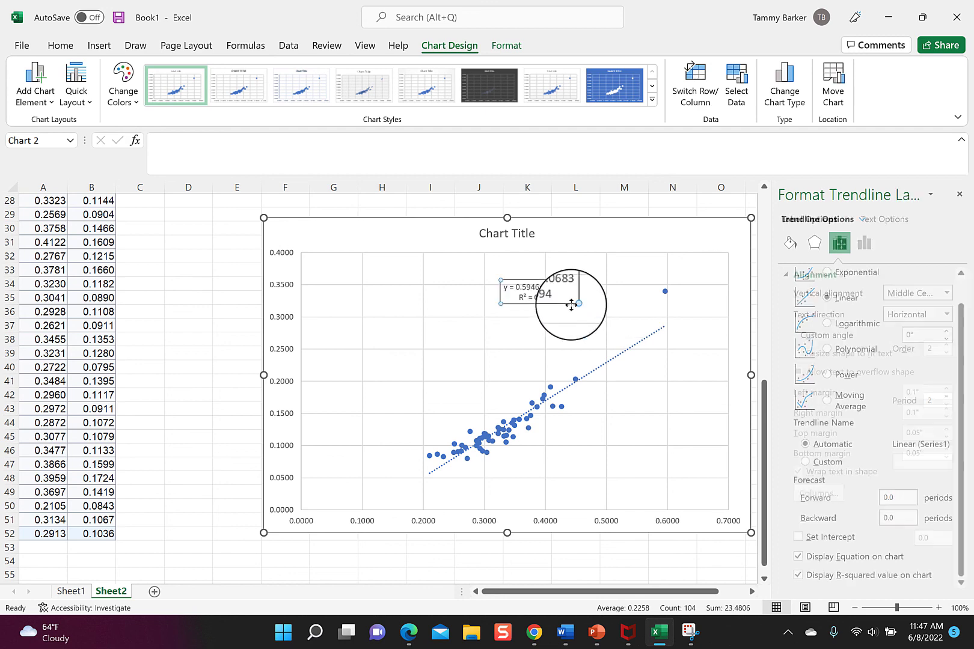
{"action": "left_click", "coordinate": [57, 45]}
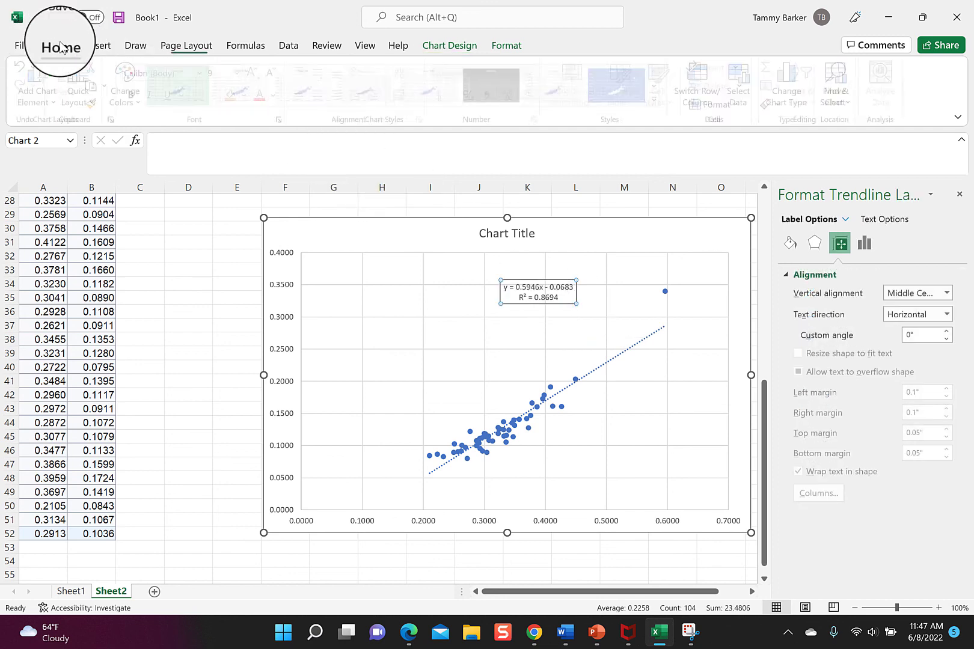
{"action": "left_click", "coordinate": [240, 73]}
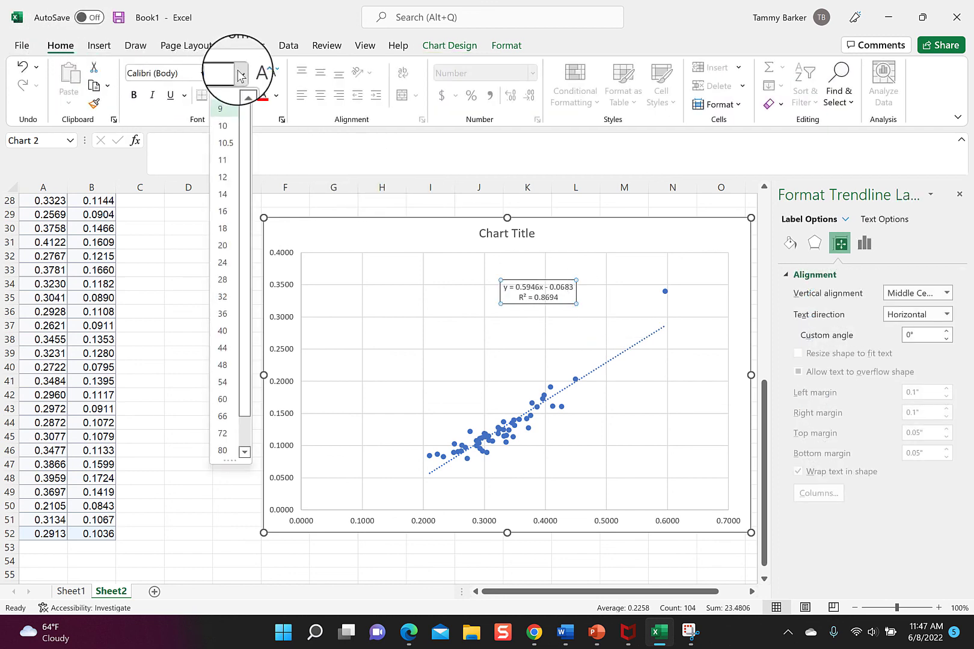
{"action": "left_click", "coordinate": [223, 251]}
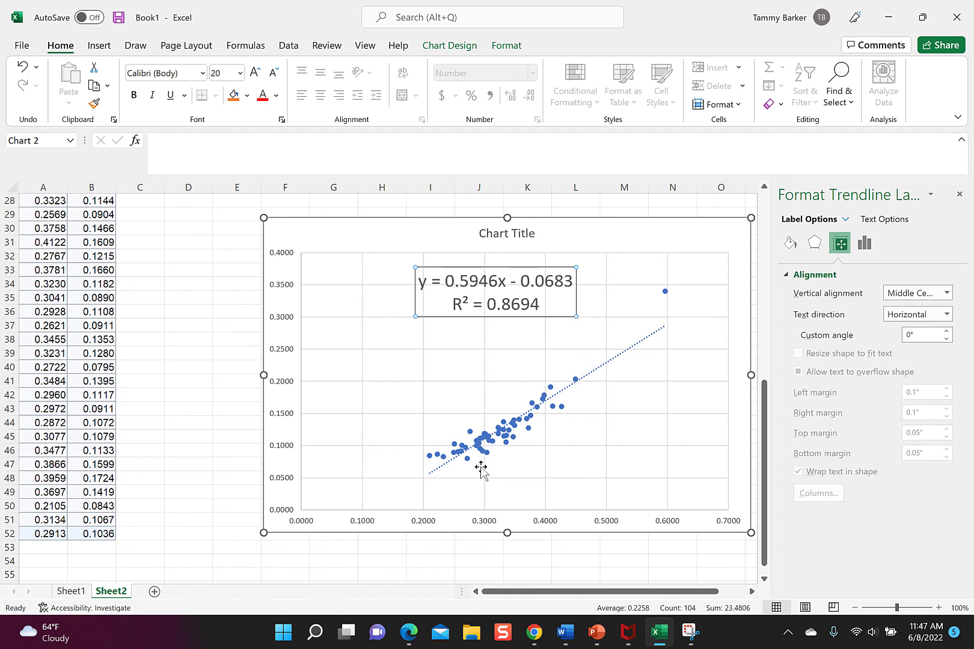
Calculate the trendline's predicted value for x = .42 in cell G26 with the formula =0.5946(.42)-.0683.
{"action": "scroll", "coordinate": [665, 481], "scroll_direction": "down", "scroll_amount": 2}
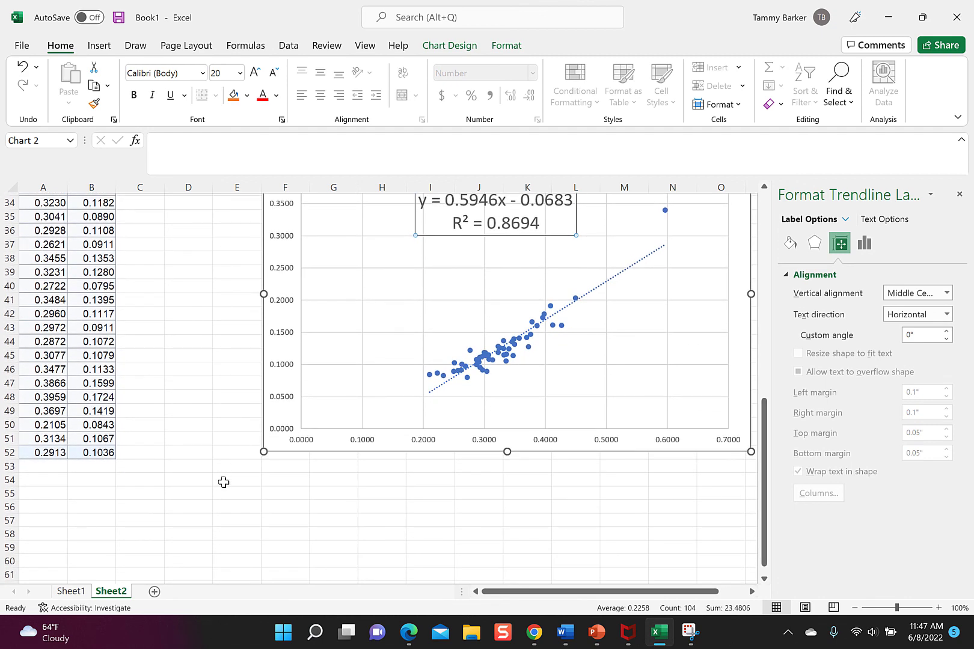
{"action": "scroll", "coordinate": [225, 483], "scroll_direction": "up", "scroll_amount": 3}
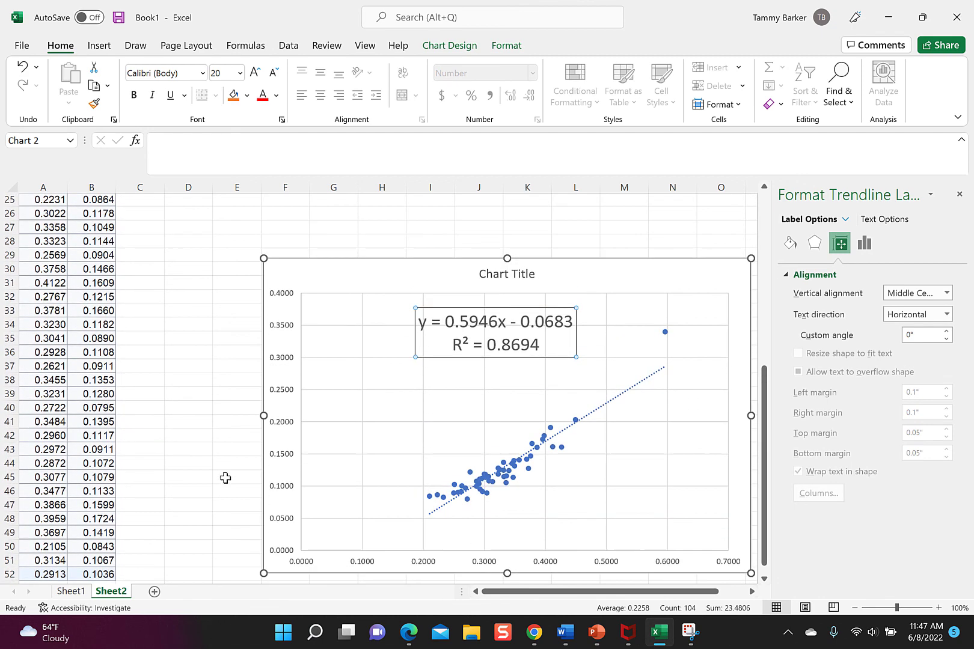
{"action": "left_click", "coordinate": [328, 215]}
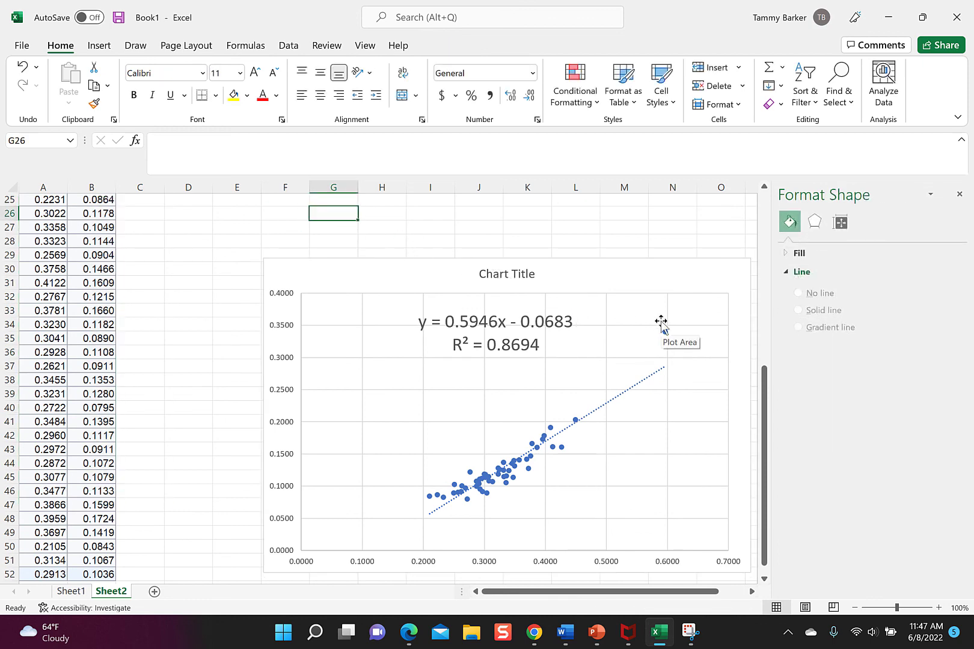
{"action": "type", "text": "="}
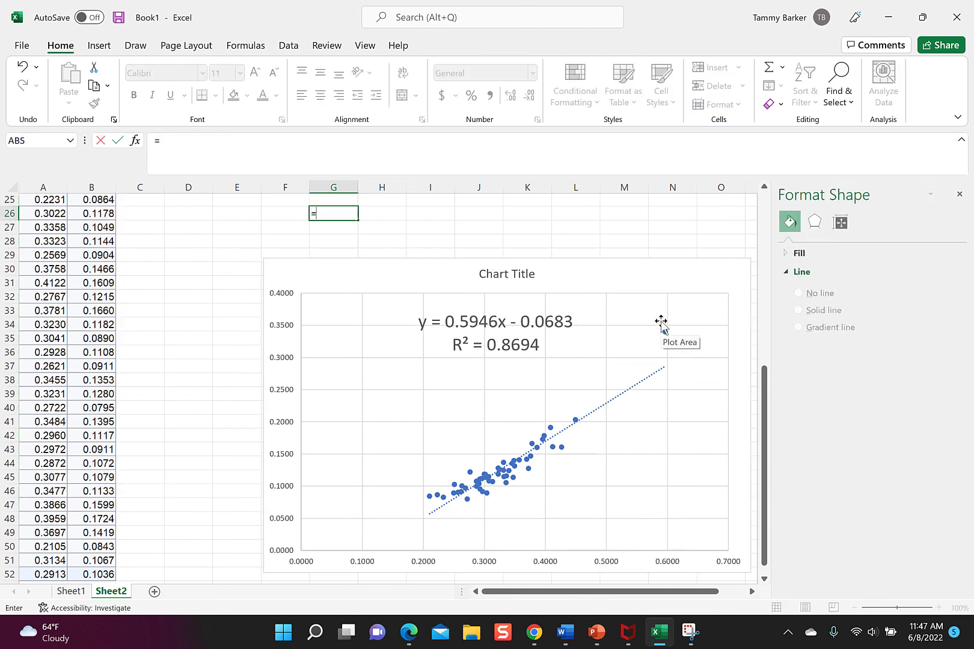
{"action": "type", "text": "0.5946(.42)-.06"}
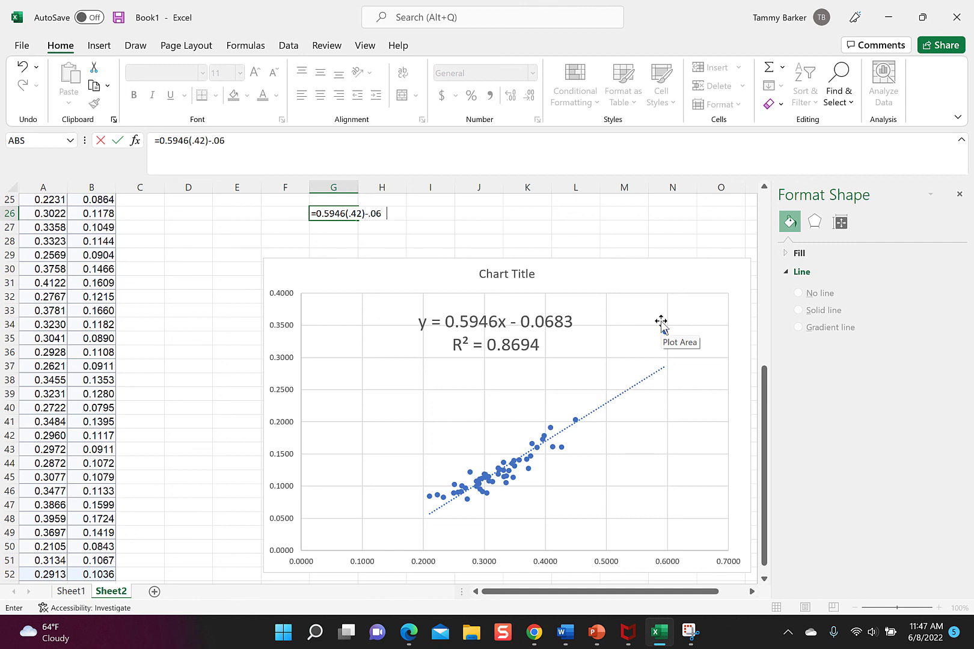
{"action": "type", "text": "83"}
{"action": "key", "text": "Return"}
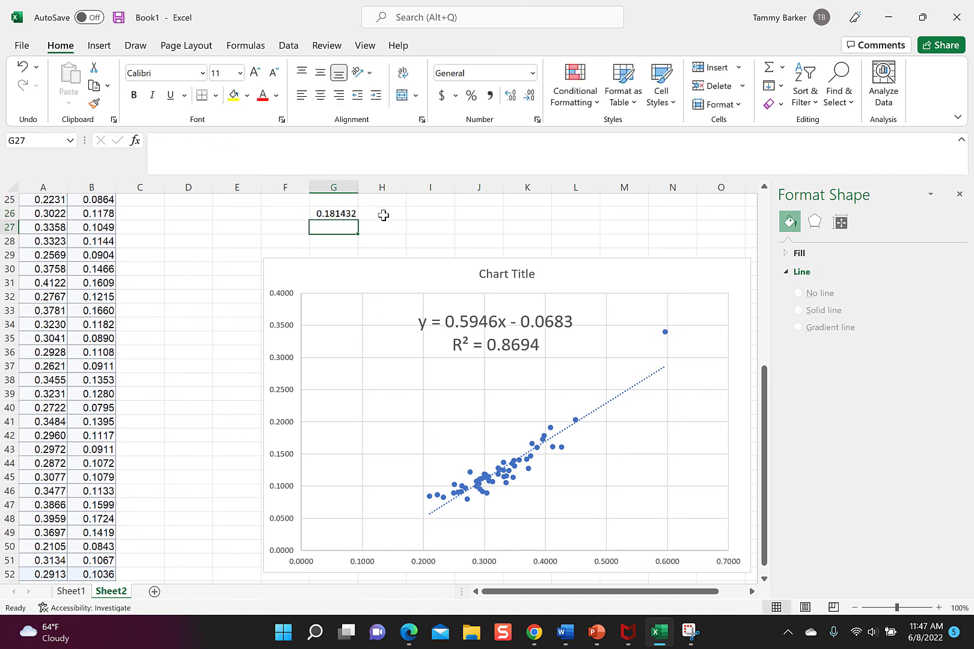